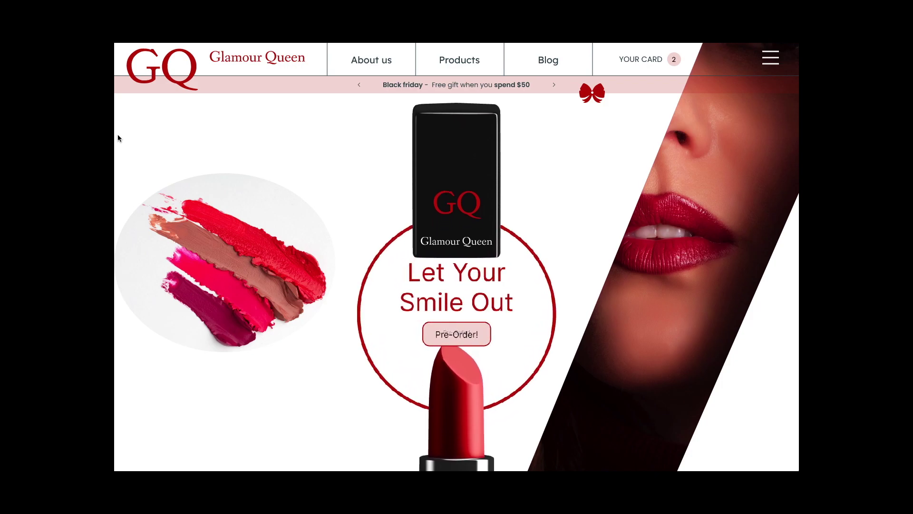
Examine the finished parallax prototype of the Glamour Queen page from the hero through the products to the pearl extract section and back
{"action": "scroll", "coordinate": [119, 138], "scroll_direction": "down", "scroll_amount": 5}
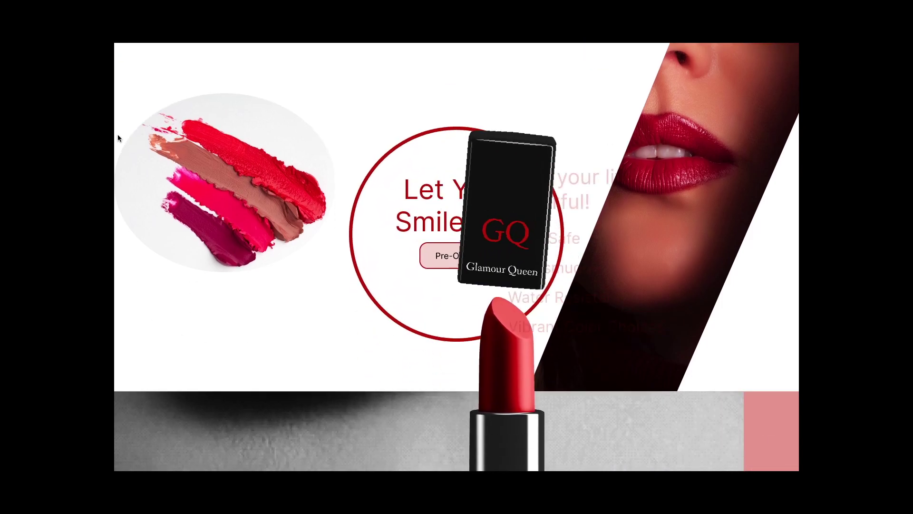
{"action": "scroll", "coordinate": [118, 138], "scroll_direction": "down", "scroll_amount": 4}
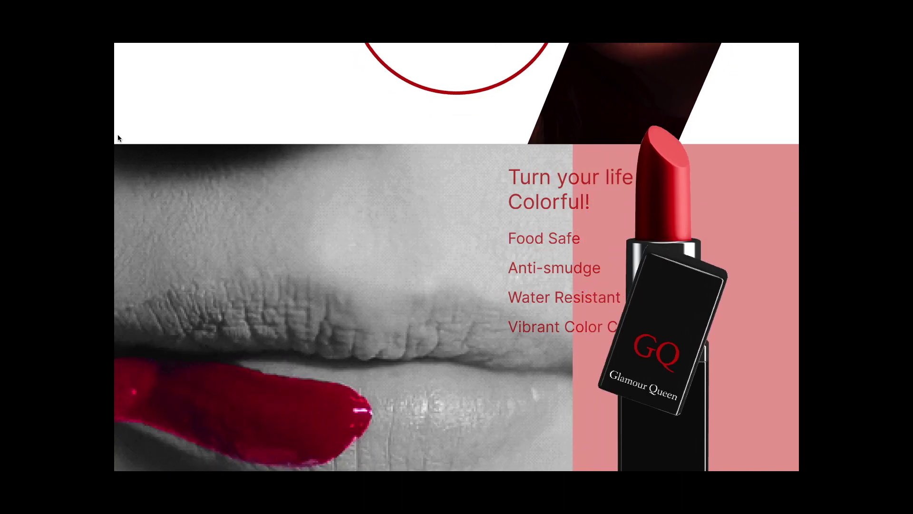
{"action": "scroll", "coordinate": [118, 138], "scroll_direction": "down", "scroll_amount": 5}
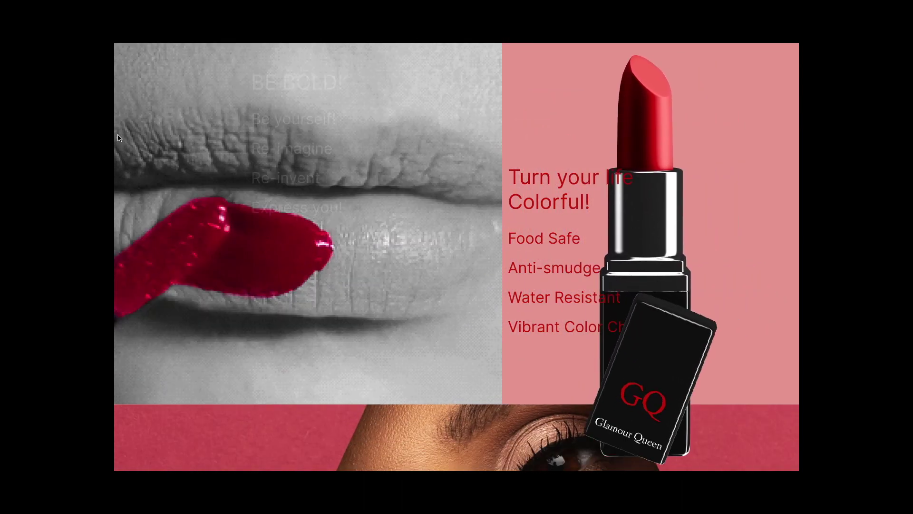
{"action": "scroll", "coordinate": [119, 138], "scroll_direction": "down", "scroll_amount": 4}
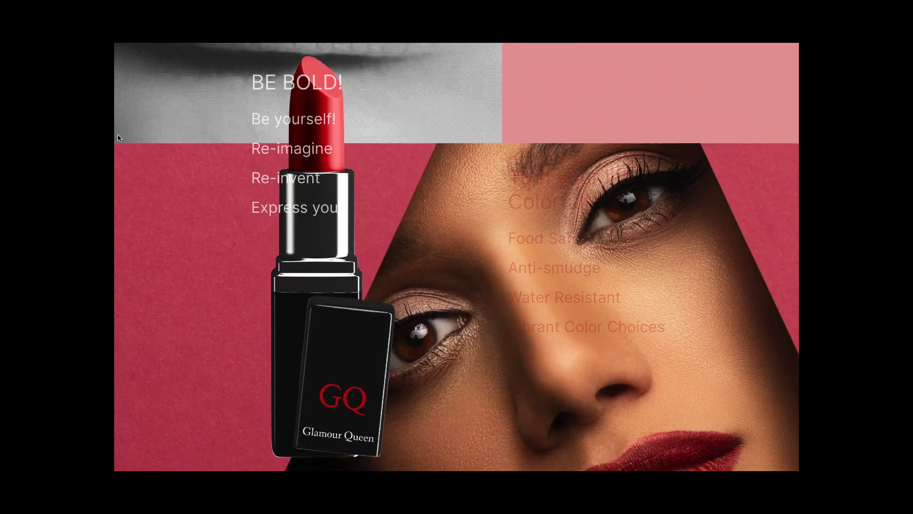
{"action": "scroll", "coordinate": [119, 138], "scroll_direction": "down", "scroll_amount": 5}
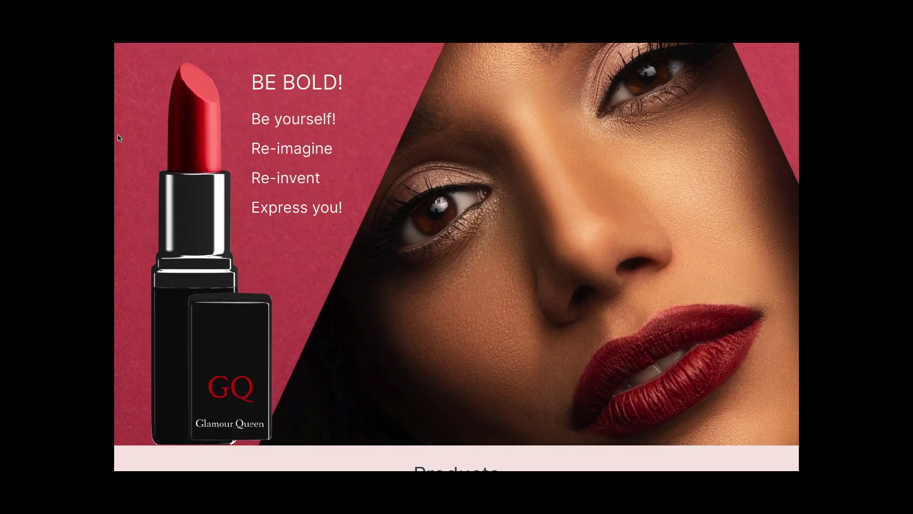
{"action": "scroll", "coordinate": [119, 138], "scroll_direction": "down", "scroll_amount": 4}
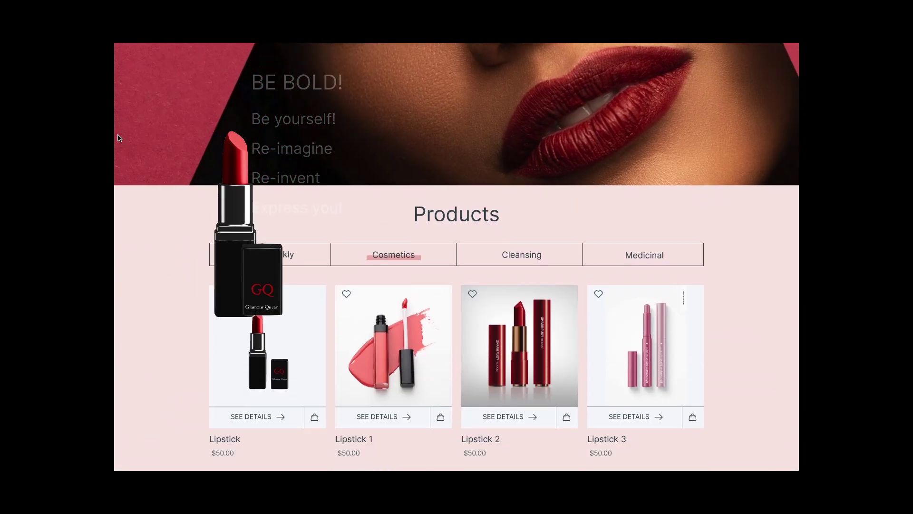
{"action": "scroll", "coordinate": [118, 137], "scroll_direction": "down", "scroll_amount": 2}
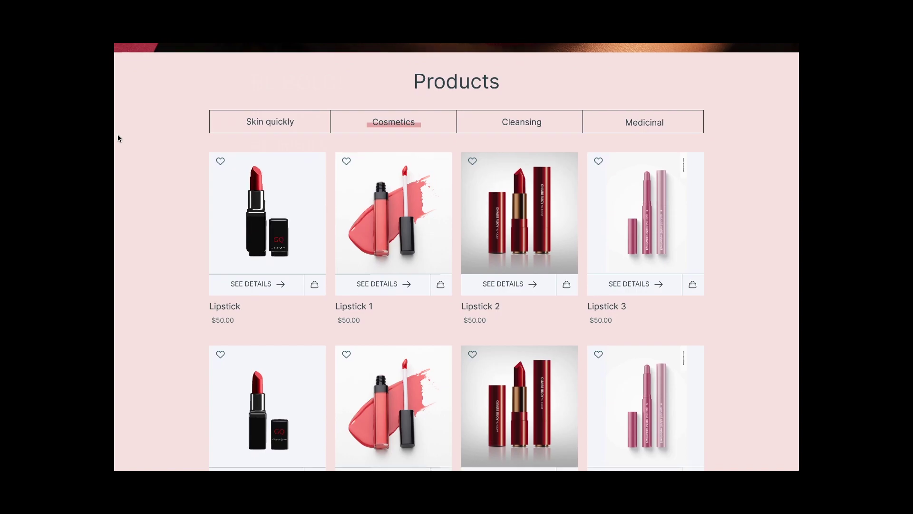
{"action": "scroll", "coordinate": [118, 138], "scroll_direction": "down", "scroll_amount": 8}
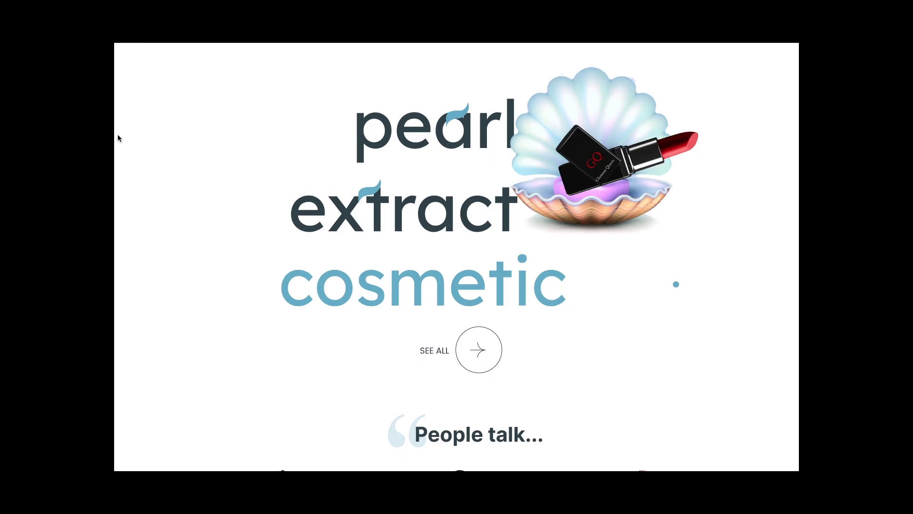
{"action": "scroll", "coordinate": [118, 138], "scroll_direction": "up", "scroll_amount": 8}
{"action": "scroll", "coordinate": [118, 138], "scroll_direction": "up", "scroll_amount": 20}
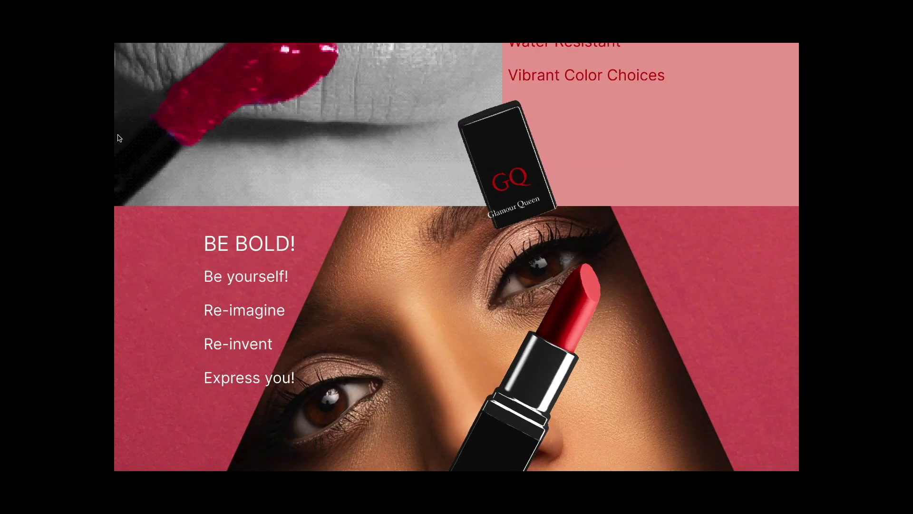
{"action": "scroll", "coordinate": [118, 138], "scroll_direction": "up", "scroll_amount": 6}
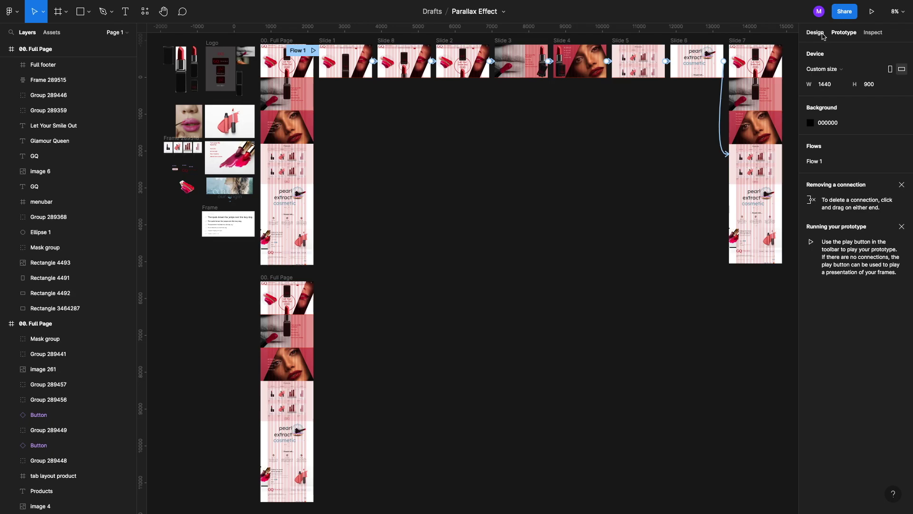
Examine the two 00. Full Page frames and the existing slide frames beside the upper one in the design file
{"action": "key", "text": "alt+8"}
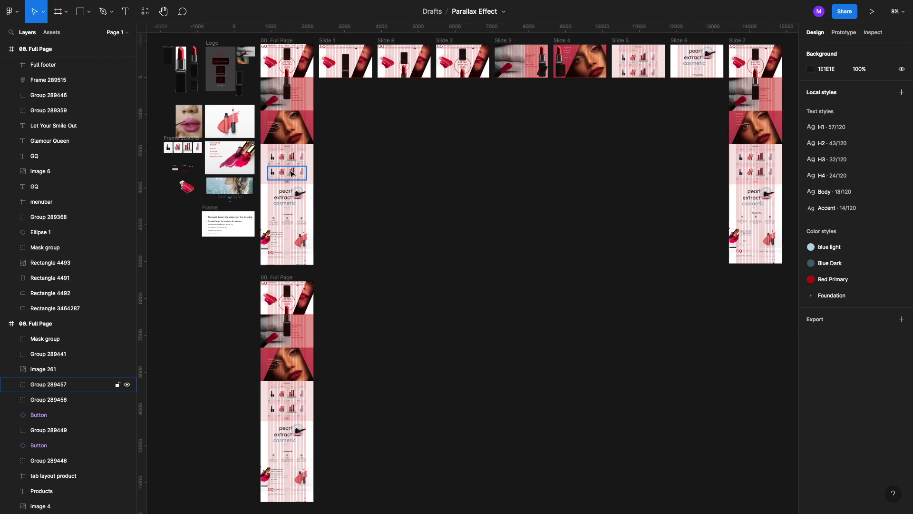
{"action": "left_click", "coordinate": [276, 42]}
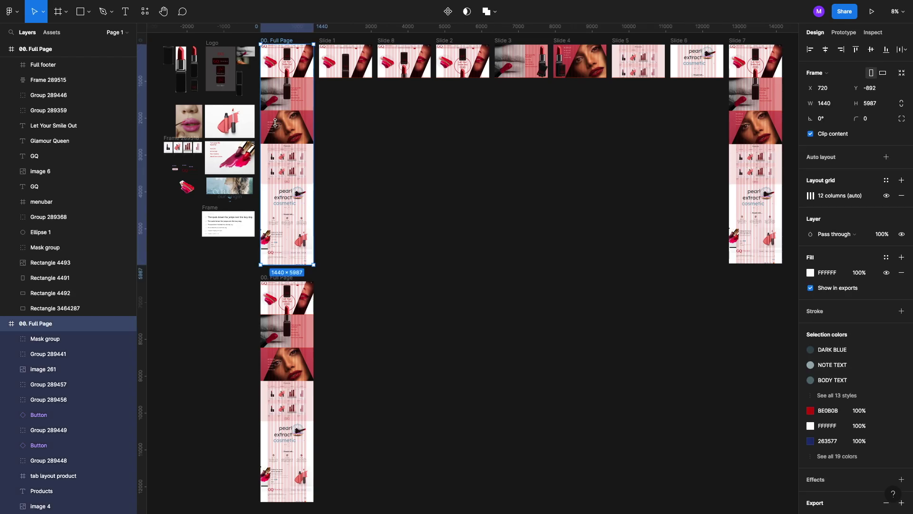
{"action": "left_click", "coordinate": [277, 278]}
{"action": "key", "text": "shift+2"}
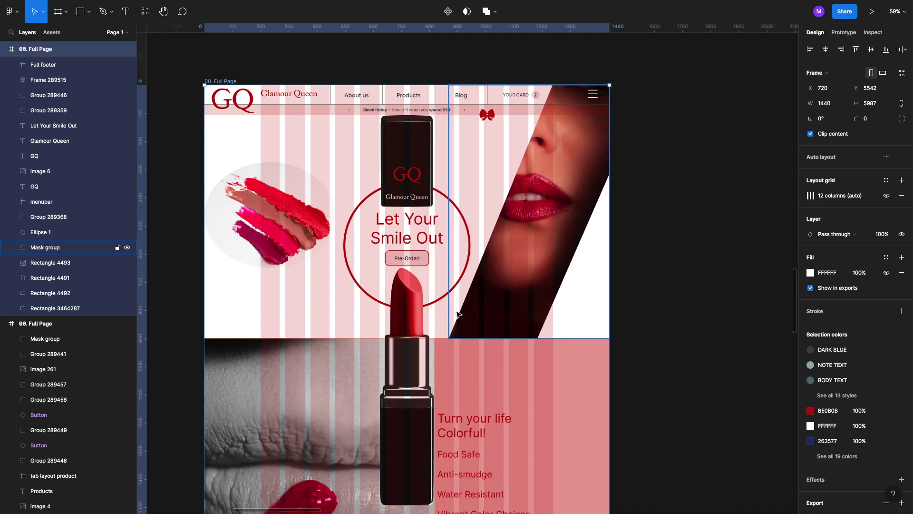
{"action": "scroll", "coordinate": [401, 238], "scroll_direction": "down", "scroll_amount": 3}
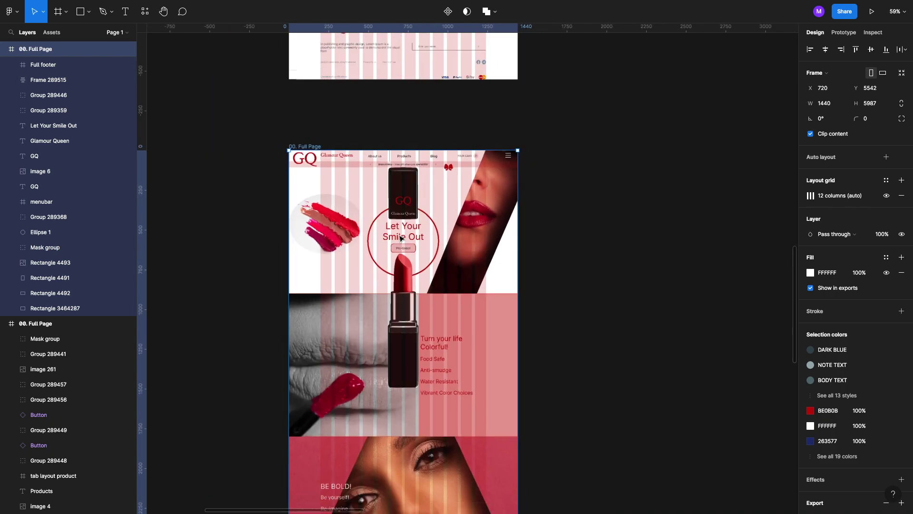
{"action": "scroll", "coordinate": [565, 105], "scroll_direction": "up", "scroll_amount": 6}
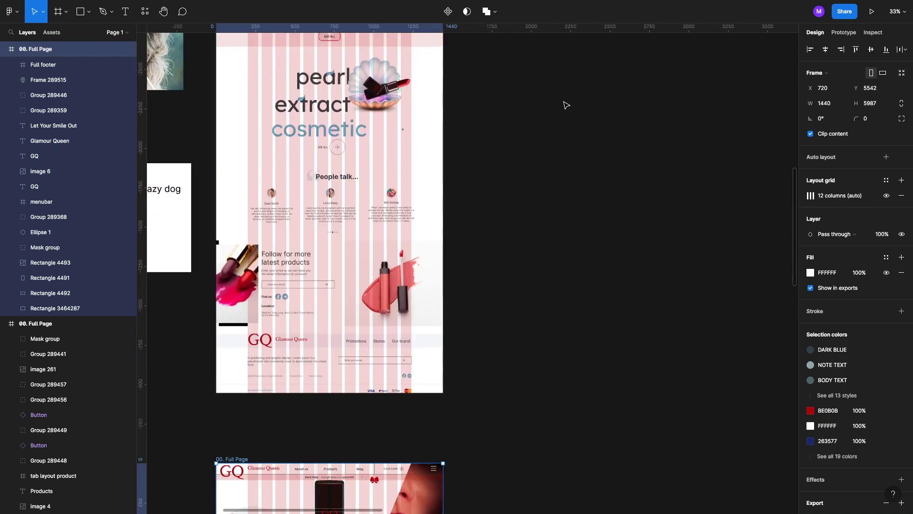
{"action": "scroll", "coordinate": [566, 105], "scroll_direction": "up", "scroll_amount": 15}
{"action": "scroll", "coordinate": [566, 105], "scroll_direction": "right", "scroll_amount": 3}
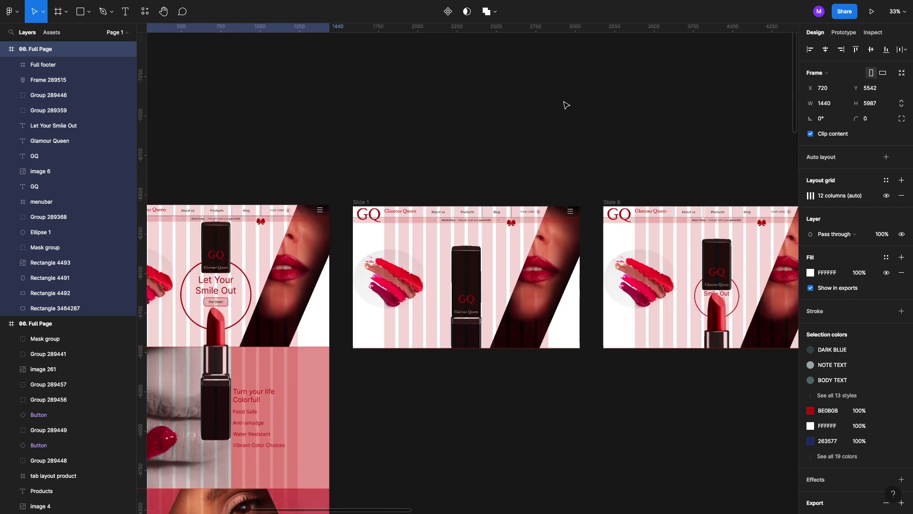
{"action": "scroll", "coordinate": [566, 105], "scroll_direction": "up", "scroll_amount": 2}
{"action": "scroll", "coordinate": [460, 347], "scroll_direction": "down", "scroll_amount": 20}
{"action": "scroll", "coordinate": [461, 348], "scroll_direction": "left", "scroll_amount": 3}
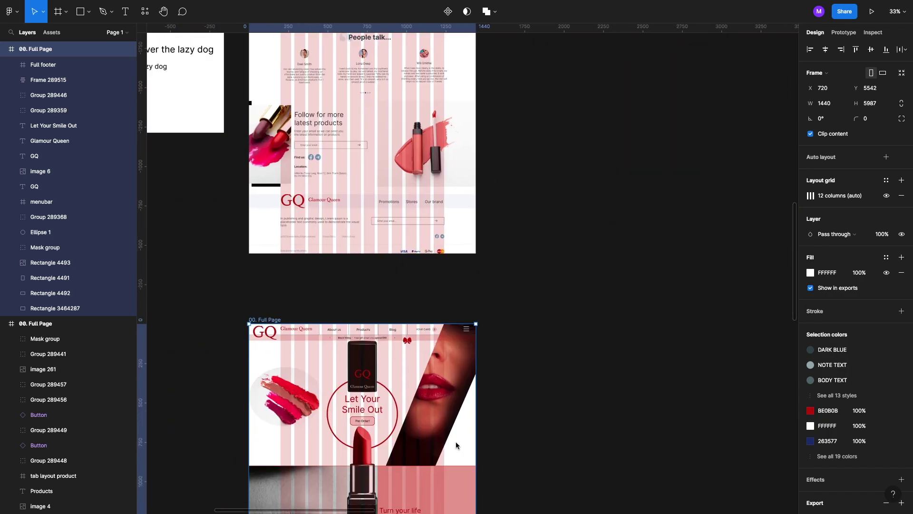
Examine the lower 00. Full Page frame section by section, from the hero to the testimonials and newsletter area
{"action": "key", "text": "Escape"}
{"action": "scroll", "coordinate": [460, 428], "scroll_direction": "down", "scroll_amount": 5}
{"action": "scroll", "coordinate": [461, 429], "scroll_direction": "left", "scroll_amount": 1}
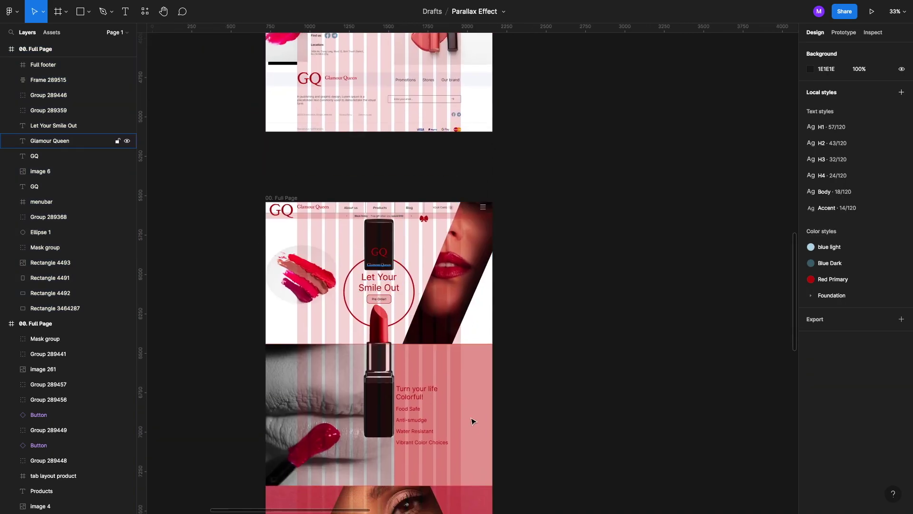
{"action": "scroll", "coordinate": [454, 401], "scroll_direction": "down", "scroll_amount": 3}
{"action": "scroll", "coordinate": [454, 401], "scroll_direction": "left", "scroll_amount": 1}
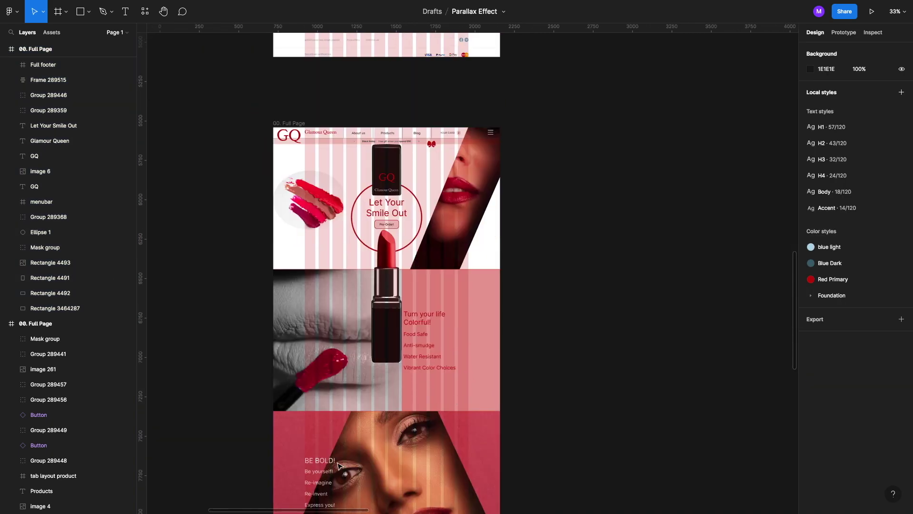
{"action": "scroll", "coordinate": [332, 459], "scroll_direction": "down", "scroll_amount": 3}
{"action": "scroll", "coordinate": [333, 459], "scroll_direction": "left", "scroll_amount": 1}
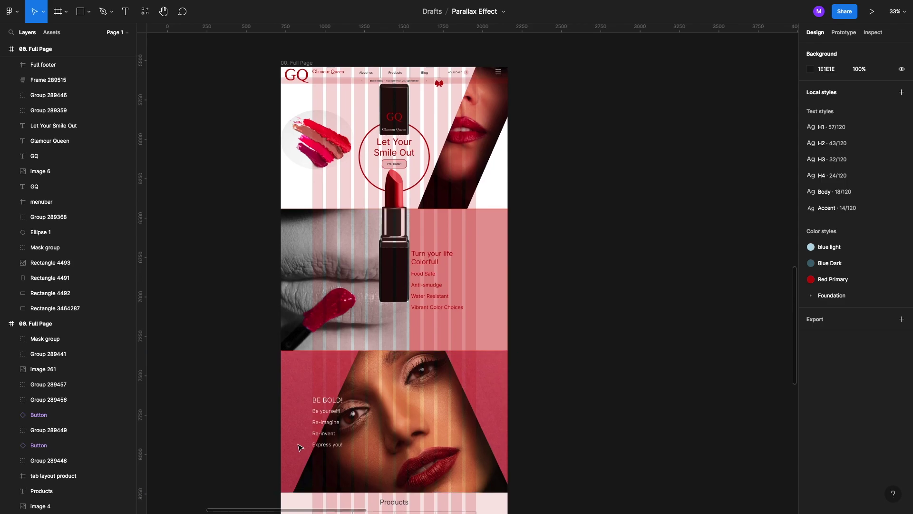
{"action": "scroll", "coordinate": [300, 447], "scroll_direction": "down", "scroll_amount": 6}
{"action": "scroll", "coordinate": [320, 343], "scroll_direction": "down", "scroll_amount": 3}
{"action": "scroll", "coordinate": [319, 343], "scroll_direction": "right", "scroll_amount": 1}
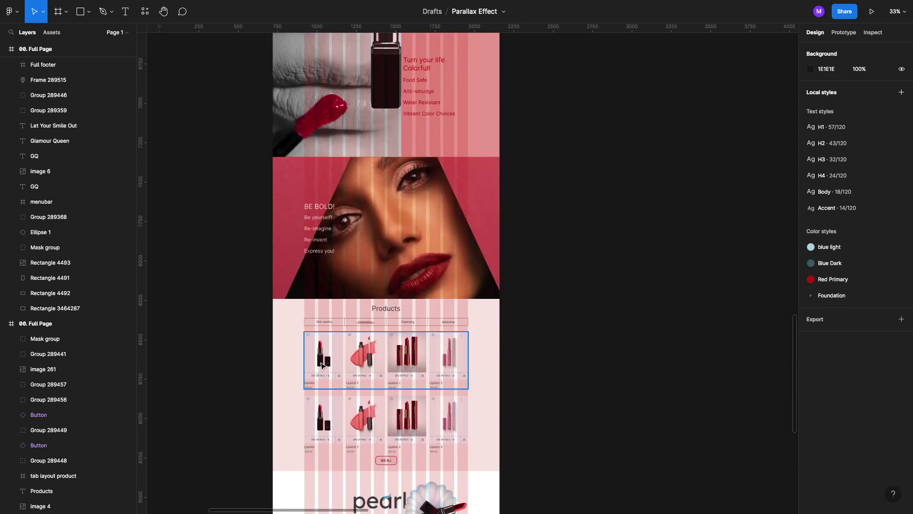
{"action": "scroll", "coordinate": [322, 365], "scroll_direction": "down", "scroll_amount": 6}
{"action": "scroll", "coordinate": [381, 333], "scroll_direction": "right", "scroll_amount": 1}
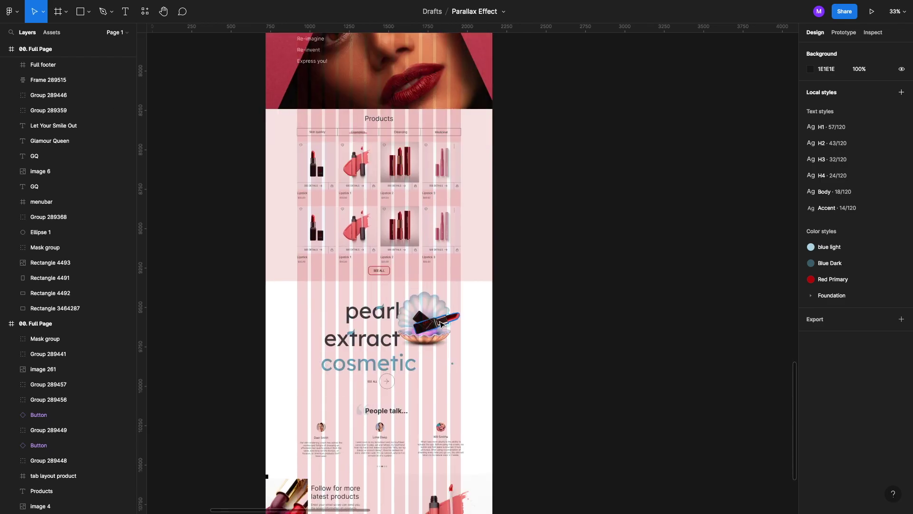
{"action": "scroll", "coordinate": [612, 237], "scroll_direction": "down", "scroll_amount": 6}
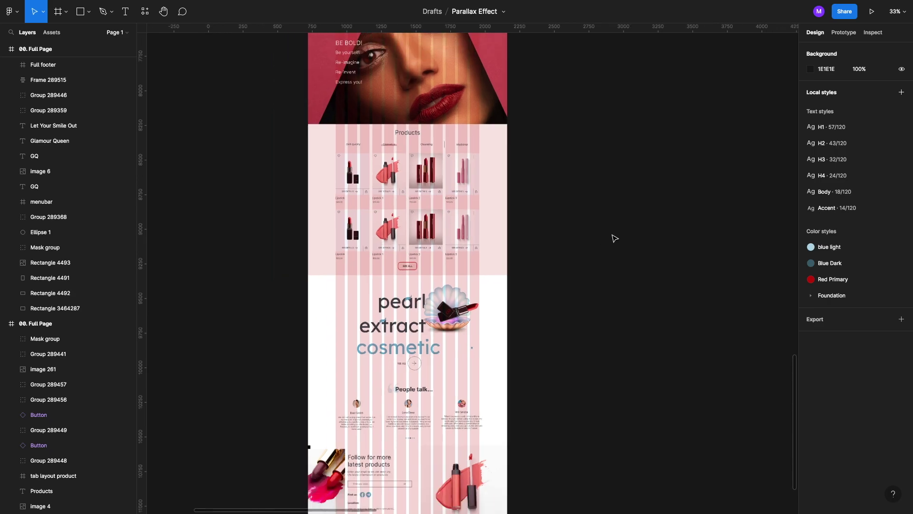
Duplicate the lower 00. Full Page frame, name the copy Slides 1, and duplicate that frame two more times
{"action": "scroll", "coordinate": [615, 238], "scroll_direction": "up", "scroll_amount": 1}
{"action": "scroll", "coordinate": [615, 239], "scroll_direction": "right", "scroll_amount": 1}
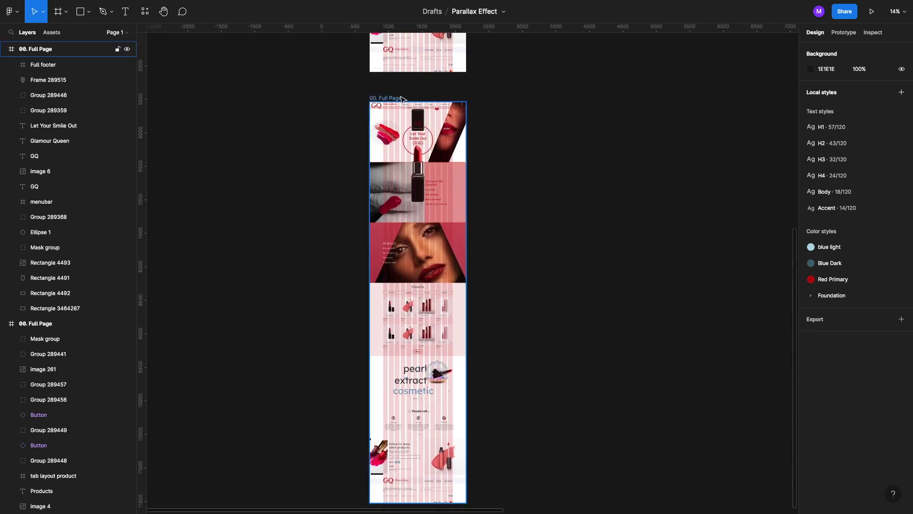
{"action": "scroll", "coordinate": [394, 84], "scroll_direction": "down", "scroll_amount": 1}
{"action": "scroll", "coordinate": [395, 83], "scroll_direction": "right", "scroll_amount": 1}
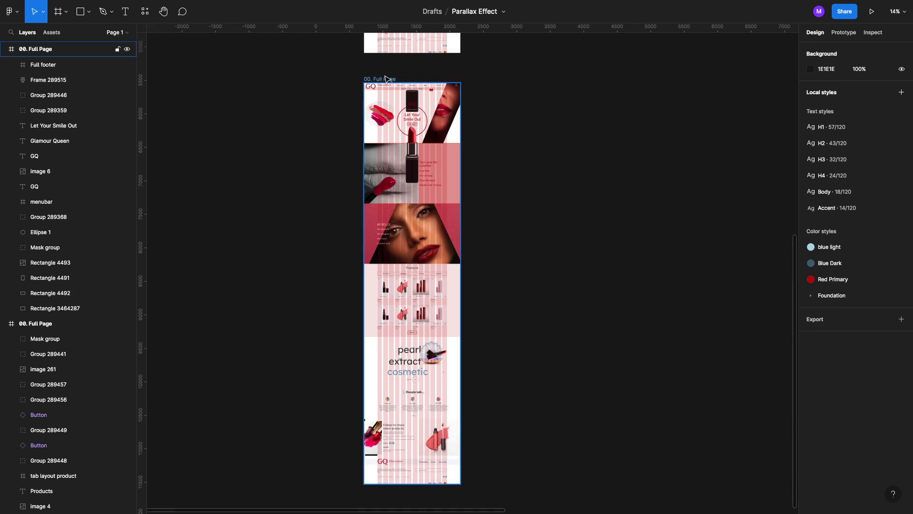
{"action": "left_click", "coordinate": [386, 80]}
{"action": "key", "text": "ctrl+d"}
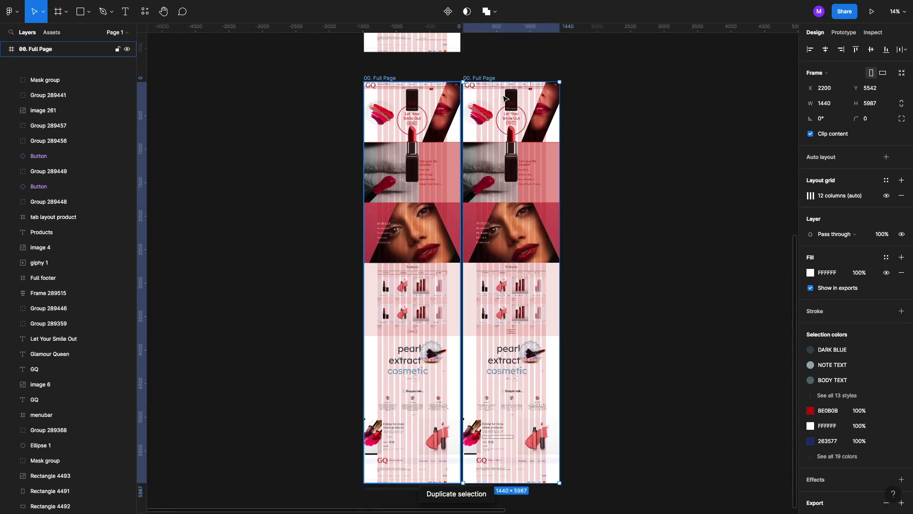
{"action": "type", "text": "Slides 1"}
{"action": "key", "text": "Return"}
{"action": "key", "text": "ctrl+d"}
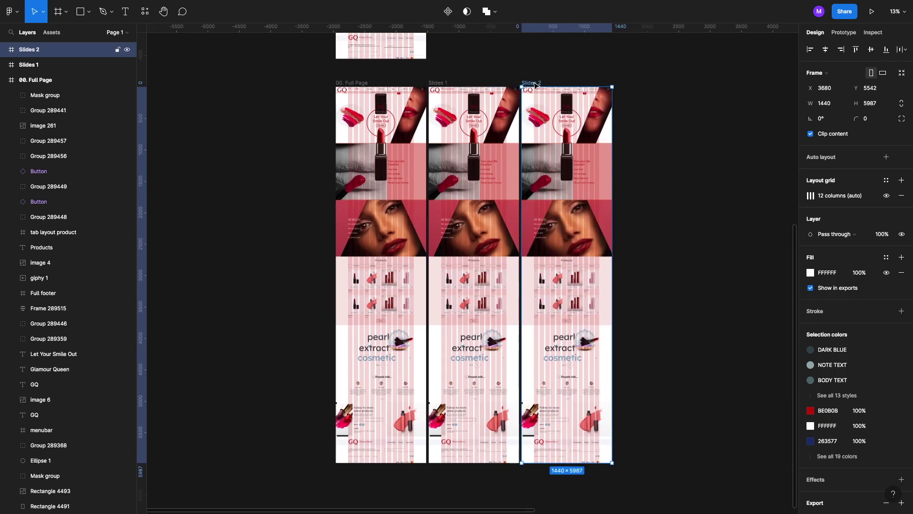
{"action": "key", "text": "ctrl+d"}
In Slides 1, raise the lipstick image to Y 450 and send the Pre-Order button to the back
{"action": "scroll", "coordinate": [482, 111], "scroll_direction": "up", "scroll_amount": 3}
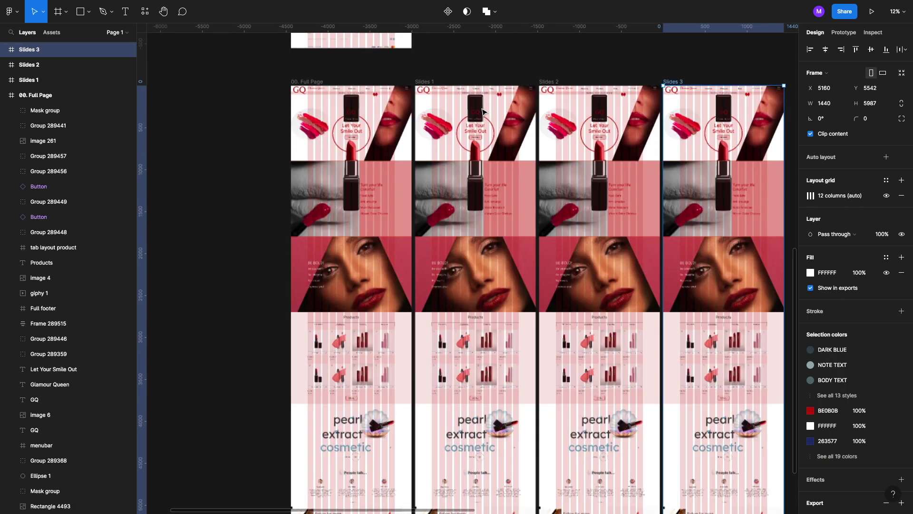
{"action": "scroll", "coordinate": [482, 111], "scroll_direction": "up", "scroll_amount": 3}
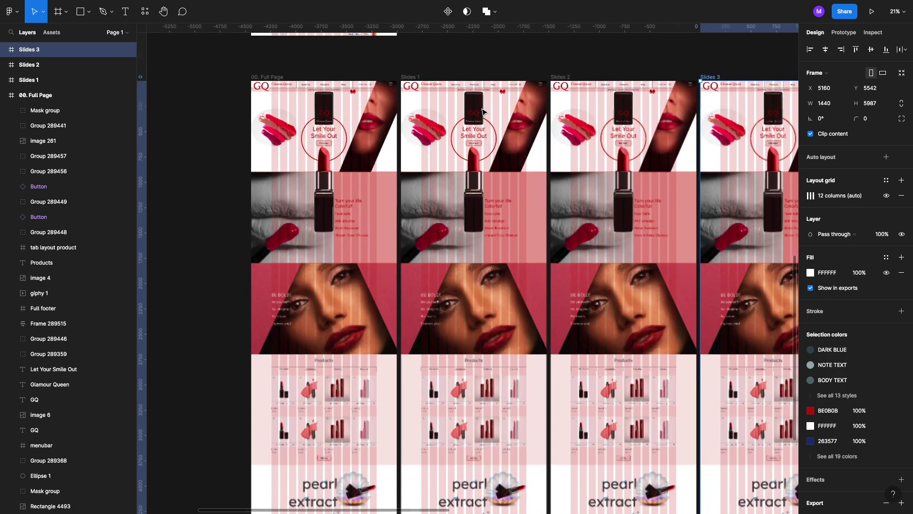
{"action": "left_click", "coordinate": [479, 205]}
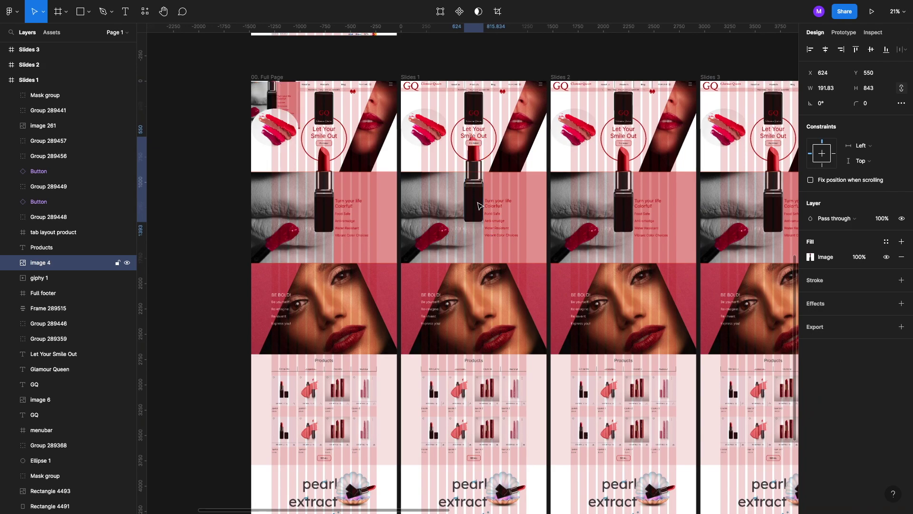
{"action": "scroll", "coordinate": [483, 144], "scroll_direction": "up", "scroll_amount": 5}
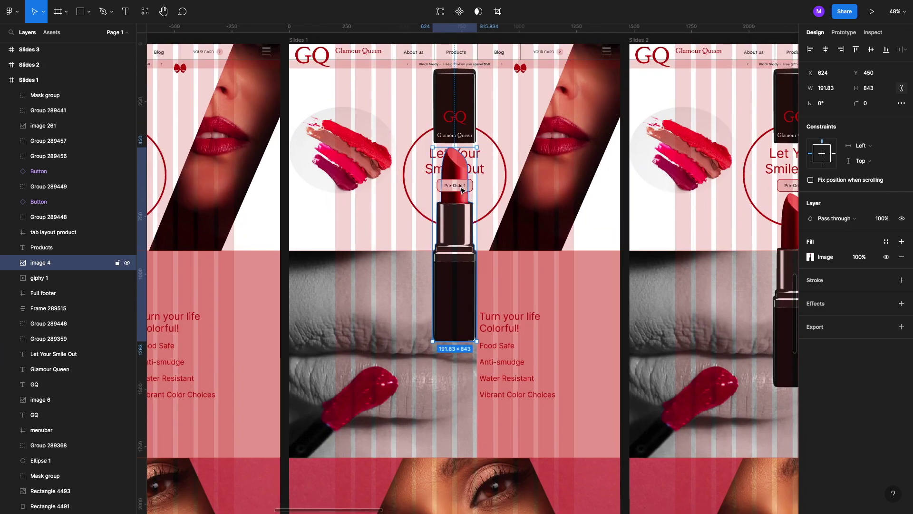
{"action": "left_click", "coordinate": [469, 187]}
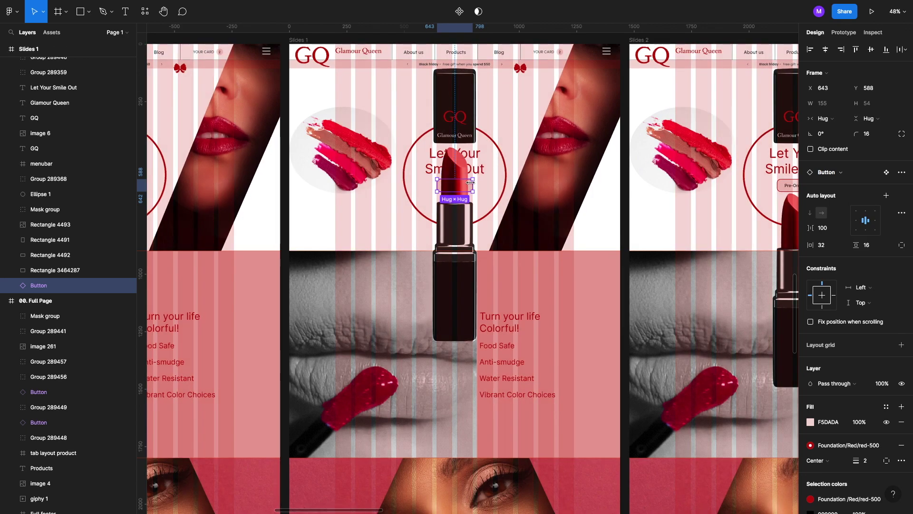
{"action": "right_click", "coordinate": [469, 187]}
Scale the Pre-Order button, the Let Your Smile Out text and the red circle in Slides 1 together to 70 × 70 about their centre
{"action": "left_click", "coordinate": [480, 170], "text": "shift"}
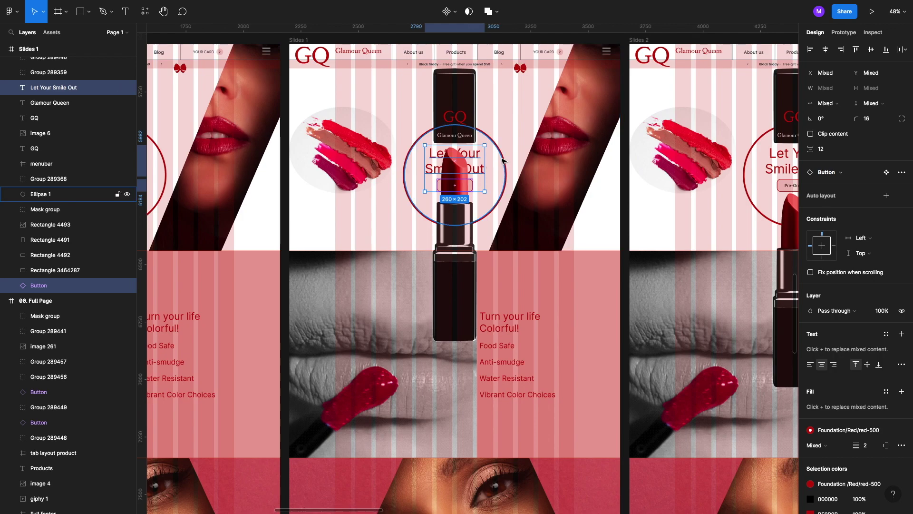
{"action": "left_click", "coordinate": [503, 161], "text": "shift"}
{"action": "key", "text": "k"}
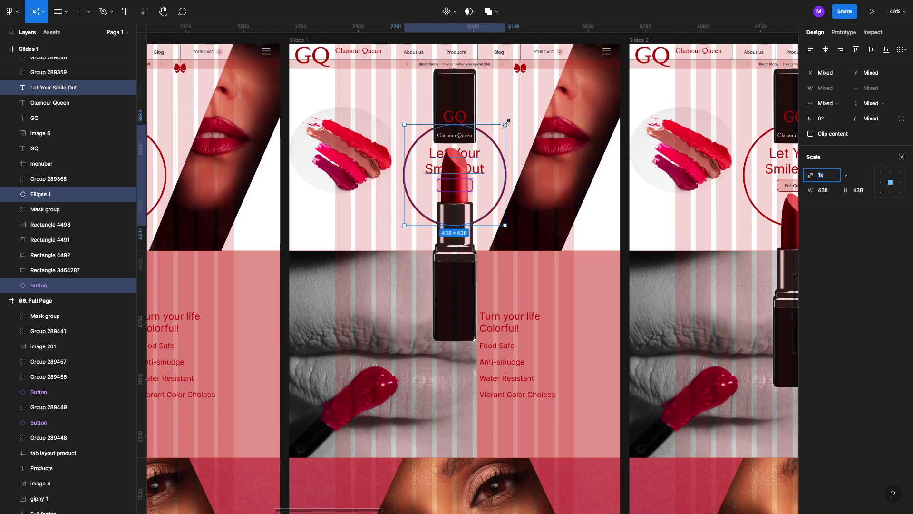
{"action": "left_click_drag", "start_coordinate": [493, 139], "coordinate": [462, 171]}
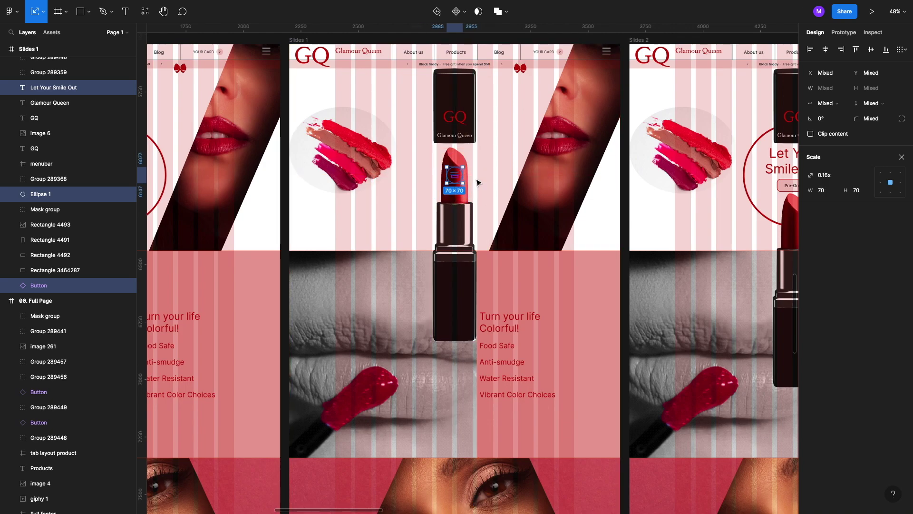
Set the opacity of the scaled Pre-Order button, Let Your Smile Out text and red circle in Slides 1 to 0%
{"action": "key", "text": "0"}
{"action": "key", "text": "0"}
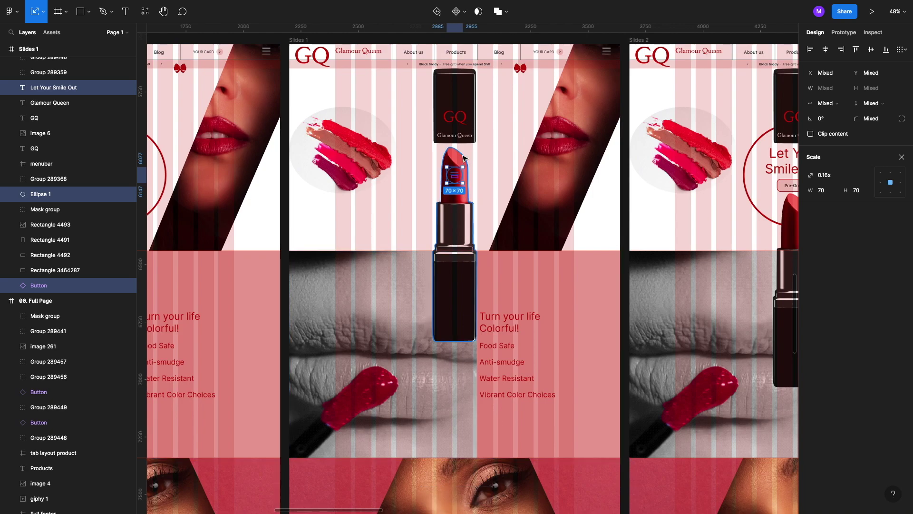
Lower the lipstick cap image with its GQ and Glamour Queen lettering by 200 px in Slides 1 and bring them to the front
{"action": "left_click", "coordinate": [455, 124]}
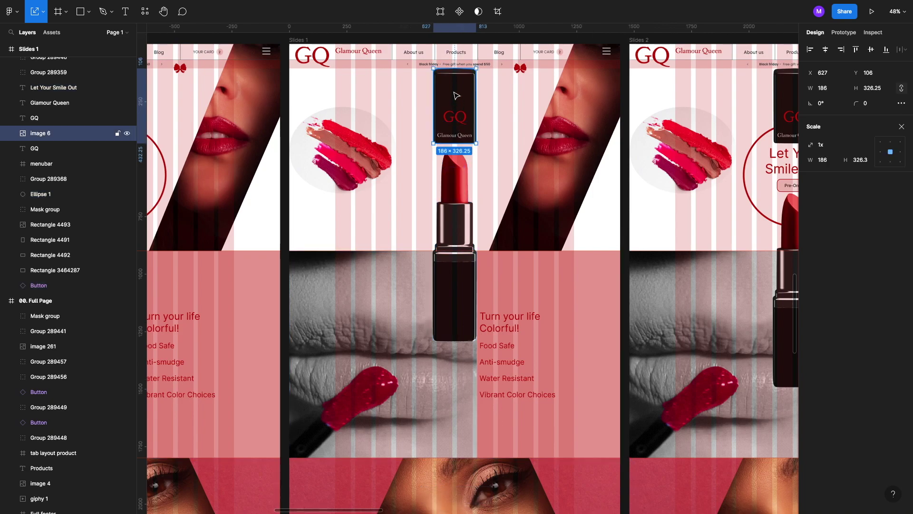
{"action": "left_click", "coordinate": [455, 123], "text": "shift"}
{"action": "left_click", "coordinate": [457, 138], "text": "shift"}
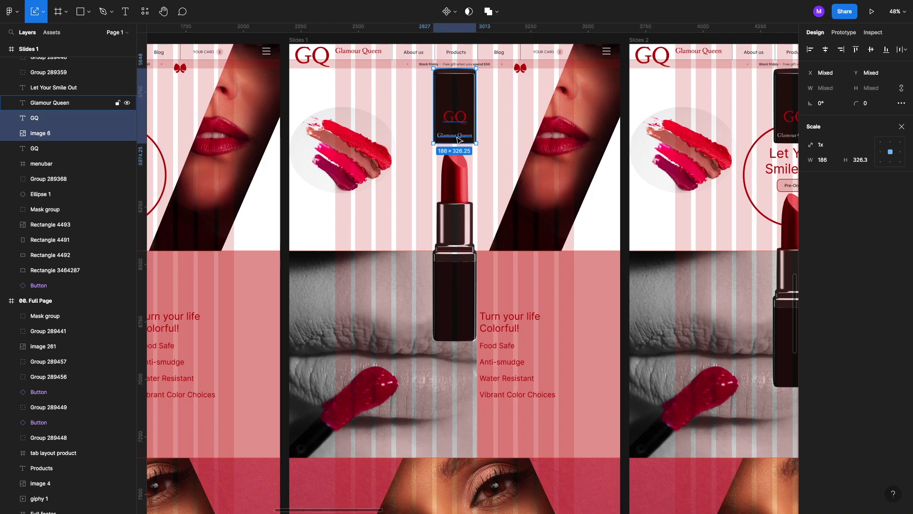
{"action": "key", "text": "shift+Down"}
{"action": "key", "text": "shift+Down"}
{"action": "key", "text": "shift+Down"}
{"action": "key", "text": "shift+Down"}
{"action": "key", "text": "shift+Down"}
{"action": "key", "text": "shift+Down"}
{"action": "key", "text": "shift+Down"}
{"action": "key", "text": "shift+Down"}
{"action": "key", "text": "shift+Down"}
{"action": "key", "text": "shift+Down"}
{"action": "key", "text": "shift+Down"}
{"action": "key", "text": "shift+Down"}
{"action": "key", "text": "shift+Down"}
{"action": "key", "text": "shift+Down"}
{"action": "key", "text": "shift+Down"}
{"action": "key", "text": "shift+Down"}
{"action": "key", "text": "shift+Down"}
{"action": "key", "text": "shift+Down"}
{"action": "key", "text": "shift+Down"}
{"action": "key", "text": "shift+Down"}
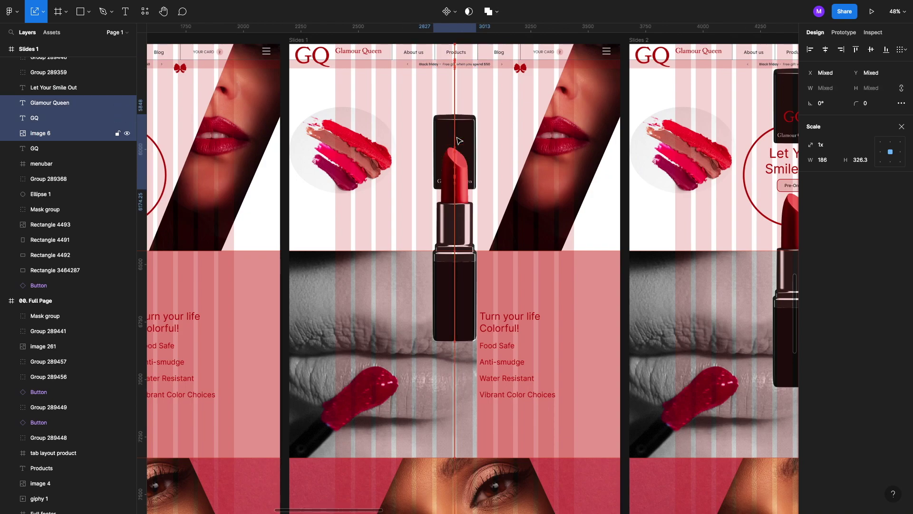
{"action": "key", "text": "bracketright"}
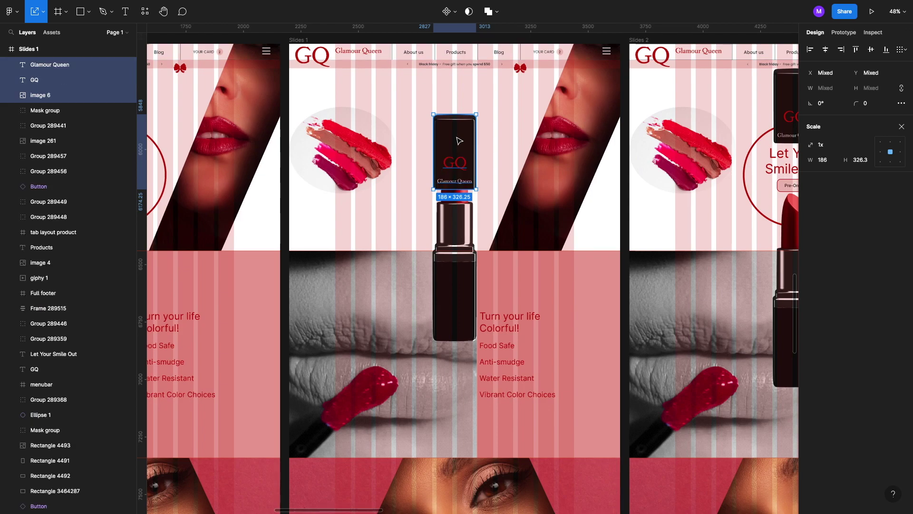
Try the cap and its lettering in Slides 1 at positions 100 px lower and 100 px higher
{"action": "key", "text": "shift+Down"}
{"action": "key", "text": "shift+Down"}
{"action": "key", "text": "shift+Down"}
{"action": "key", "text": "shift+Down"}
{"action": "key", "text": "shift+Down"}
{"action": "key", "text": "shift+Down"}
{"action": "key", "text": "shift+Down"}
{"action": "key", "text": "shift+Down"}
{"action": "key", "text": "shift+Down"}
{"action": "key", "text": "shift+Down"}
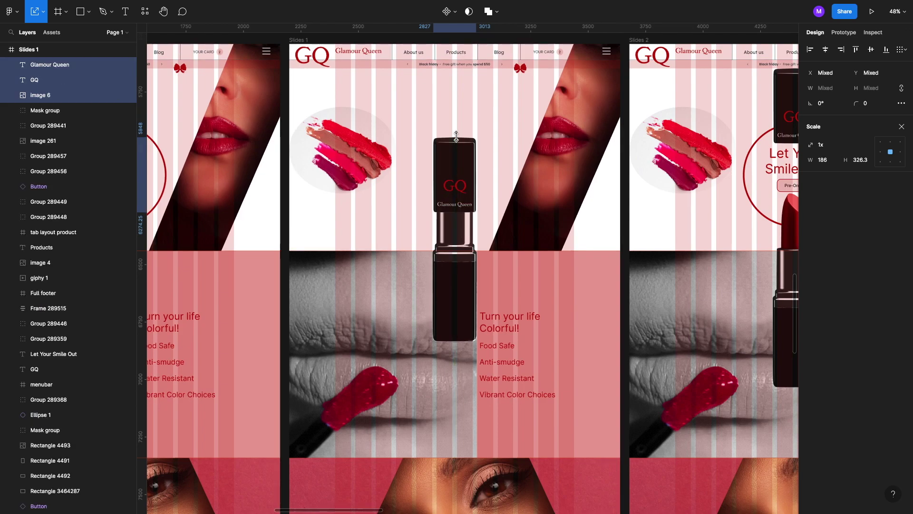
{"action": "key", "text": "shift+Up"}
{"action": "key", "text": "shift+Up"}
{"action": "key", "text": "shift+Up"}
{"action": "key", "text": "shift+Up"}
{"action": "key", "text": "shift+Up"}
{"action": "key", "text": "shift+Up"}
{"action": "key", "text": "shift+Up"}
{"action": "key", "text": "shift+Up"}
{"action": "key", "text": "shift+Up"}
{"action": "key", "text": "shift+Up"}
{"action": "key", "text": "shift+Up"}
{"action": "key", "text": "shift+Up"}
{"action": "key", "text": "shift+Up"}
{"action": "key", "text": "shift+Up"}
{"action": "key", "text": "shift+Up"}
{"action": "key", "text": "shift+Up"}
{"action": "key", "text": "shift+Up"}
{"action": "key", "text": "shift+Up"}
{"action": "key", "text": "shift+Up"}
{"action": "key", "text": "shift+Up"}
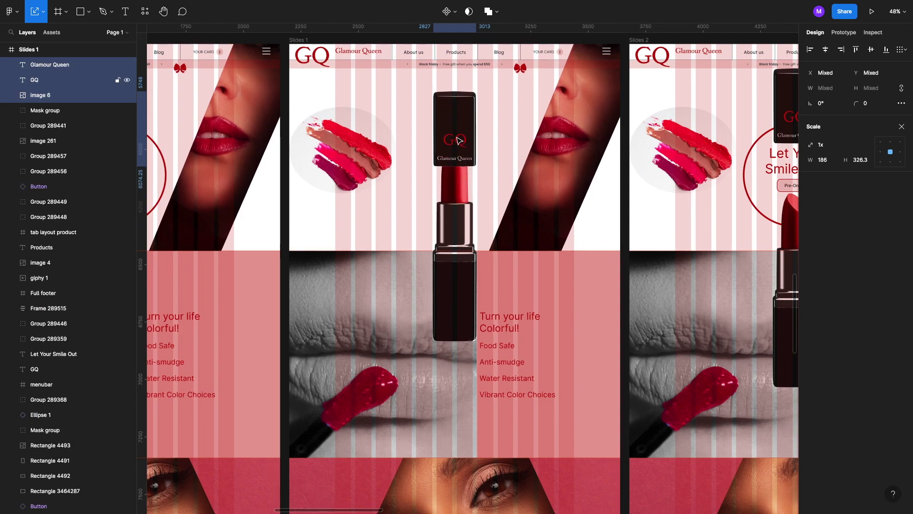
{"action": "key", "text": "shift+Down"}
{"action": "key", "text": "shift+Down"}
{"action": "key", "text": "shift+Down"}
{"action": "key", "text": "shift+Down"}
{"action": "key", "text": "shift+Down"}
{"action": "key", "text": "shift+Down"}
{"action": "key", "text": "shift+Down"}
{"action": "key", "text": "shift+Down"}
{"action": "key", "text": "shift+Down"}
{"action": "key", "text": "shift+Down"}
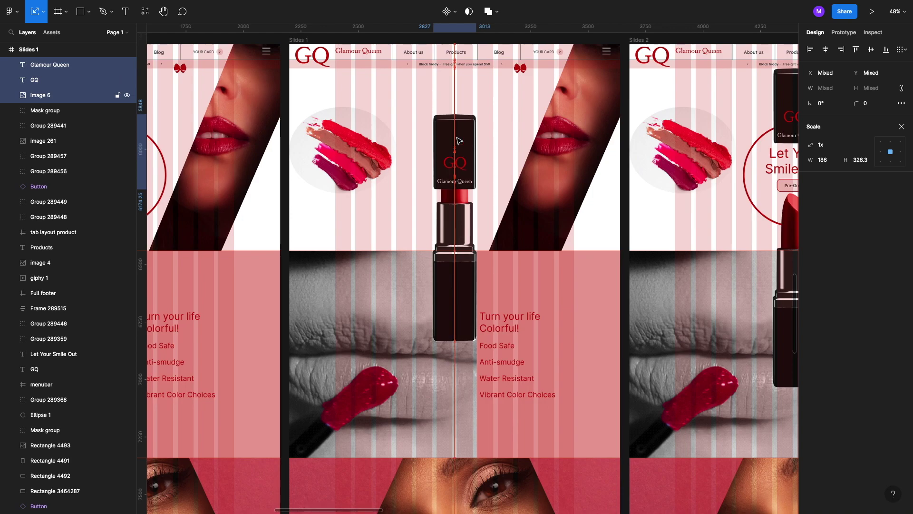
Raise the lipstick image in Slides 1 to Y 250
{"action": "left_click", "coordinate": [461, 222]}
{"action": "key", "text": "shift+Up"}
{"action": "key", "text": "shift+Up"}
{"action": "key", "text": "shift+Up"}
{"action": "key", "text": "shift+Up"}
{"action": "key", "text": "shift+Up"}
{"action": "key", "text": "shift+Up"}
{"action": "key", "text": "shift+Up"}
{"action": "key", "text": "shift+Up"}
{"action": "key", "text": "shift+Up"}
{"action": "key", "text": "shift+Up"}
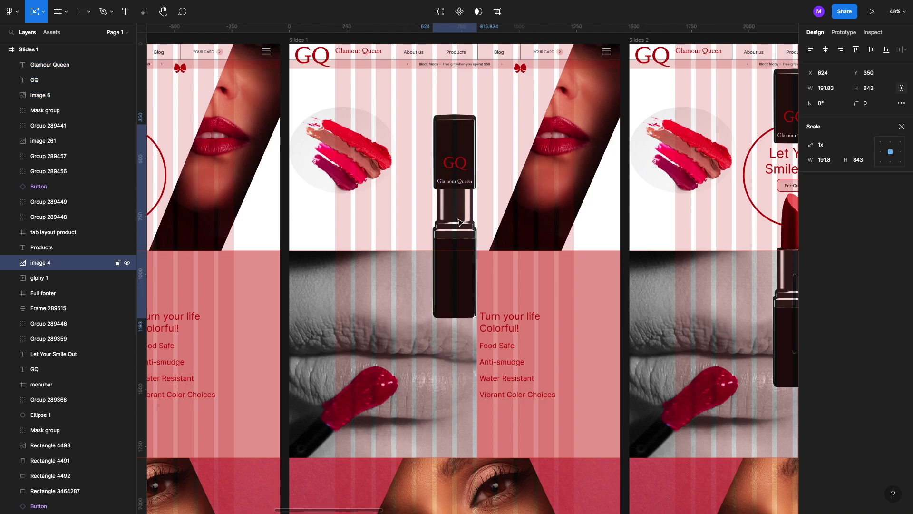
{"action": "key", "text": "shift+Up"}
{"action": "key", "text": "shift+Up"}
{"action": "key", "text": "shift+Up"}
{"action": "key", "text": "shift+Up"}
{"action": "key", "text": "shift+Up"}
{"action": "key", "text": "shift+Up"}
{"action": "key", "text": "shift+Up"}
{"action": "key", "text": "shift+Up"}
{"action": "key", "text": "shift+Up"}
{"action": "key", "text": "shift+Up"}
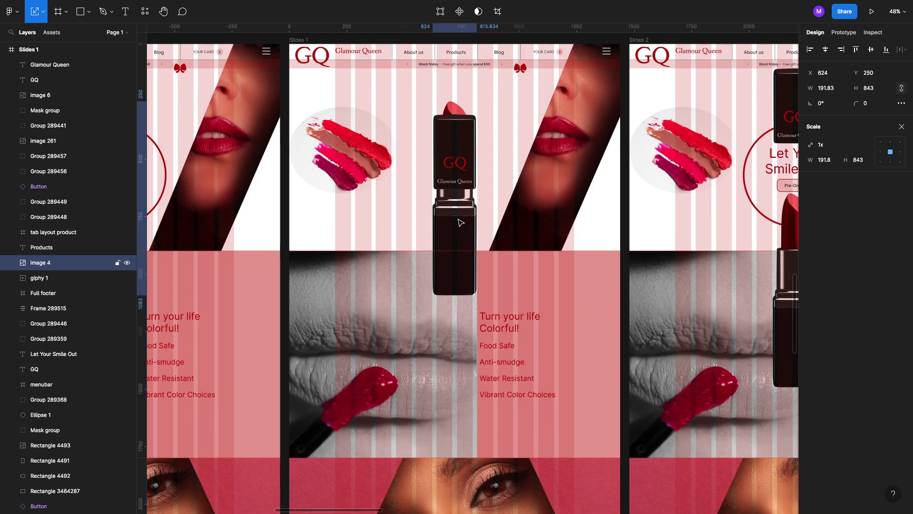
Stretch the cap image in Slides 1 upward and downward to a height of 460, with its upper edge at Y 244
{"action": "left_click", "coordinate": [464, 142]}
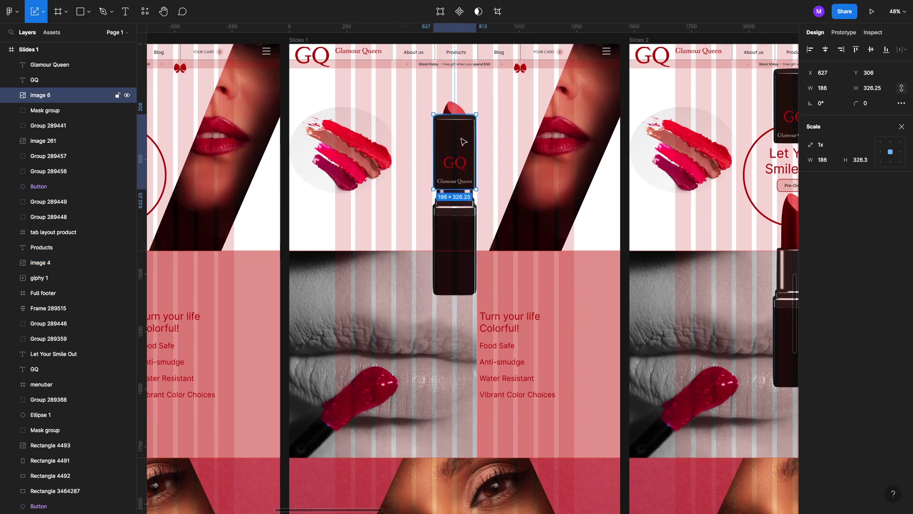
{"action": "key", "text": "v"}
{"action": "scroll", "coordinate": [463, 141], "scroll_direction": "up", "scroll_amount": 5}
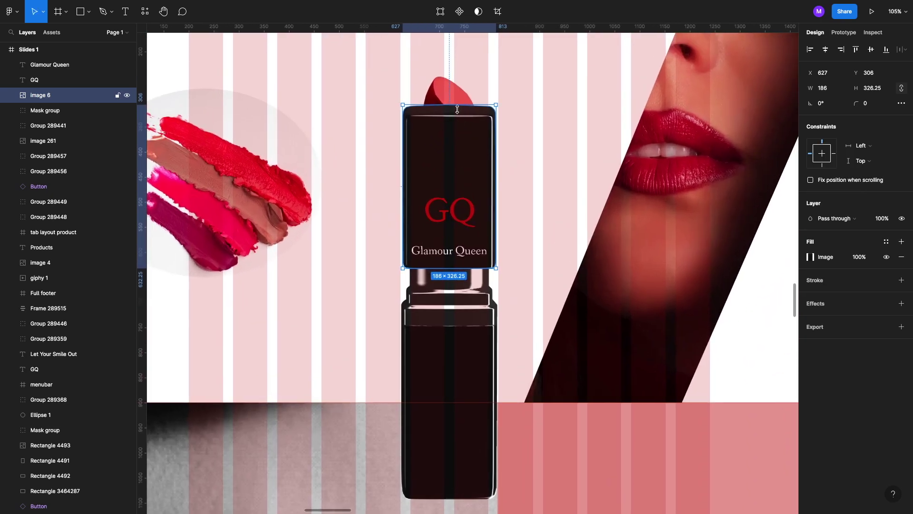
{"action": "left_click_drag", "start_coordinate": [450, 87], "coordinate": [448, 74]}
{"action": "left_click_drag", "start_coordinate": [448, 268], "coordinate": [449, 304]}
{"action": "scroll", "coordinate": [513, 236], "scroll_direction": "down", "scroll_amount": 10}
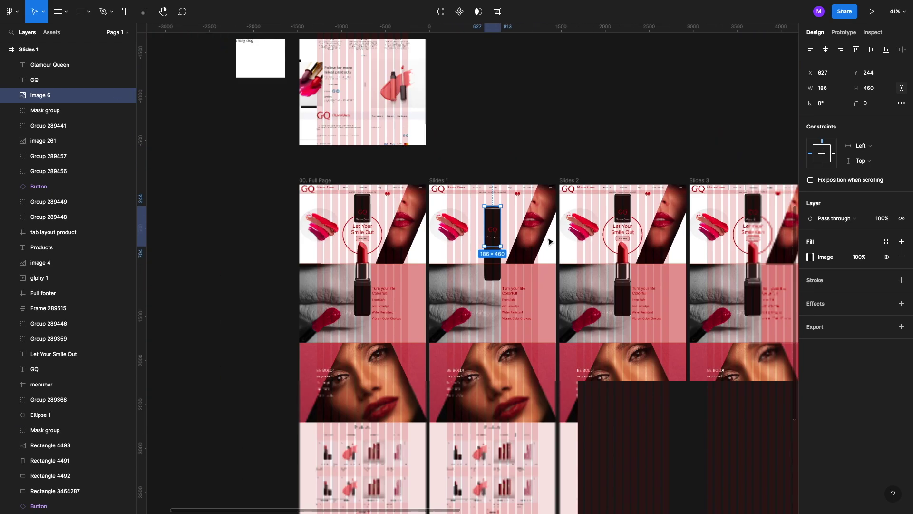
{"action": "scroll", "coordinate": [549, 242], "scroll_direction": "right", "scroll_amount": 5}
{"action": "scroll", "coordinate": [549, 242], "scroll_direction": "down", "scroll_amount": 1}
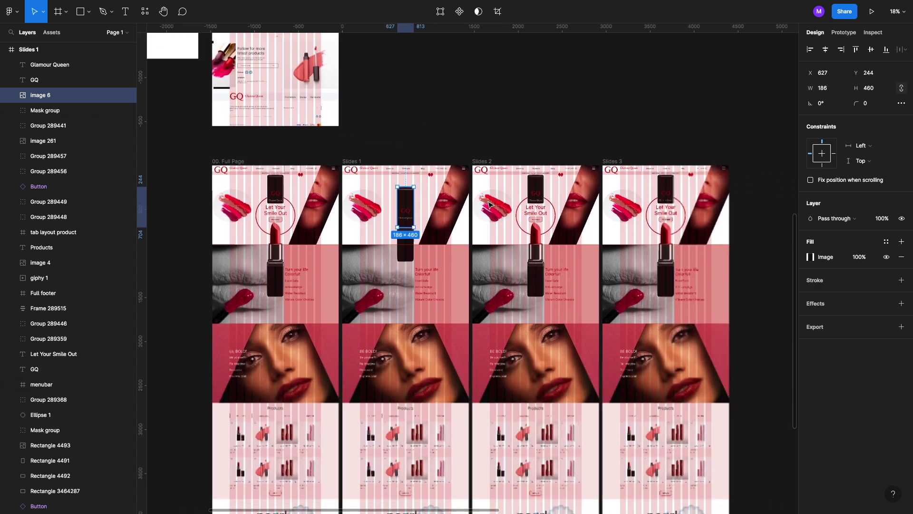
{"action": "key", "text": "Escape"}
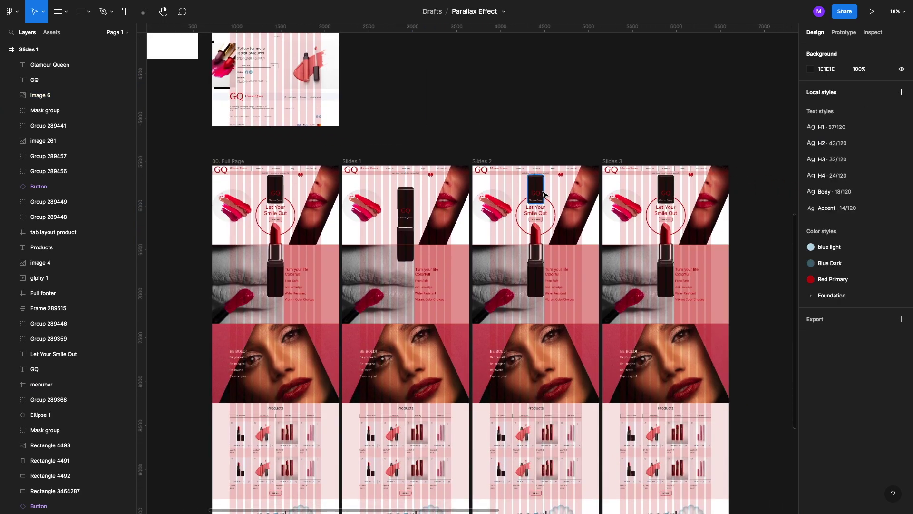
Set the height of the Slides 3 frame to 900
{"action": "scroll", "coordinate": [545, 194], "scroll_direction": "up", "scroll_amount": 3}
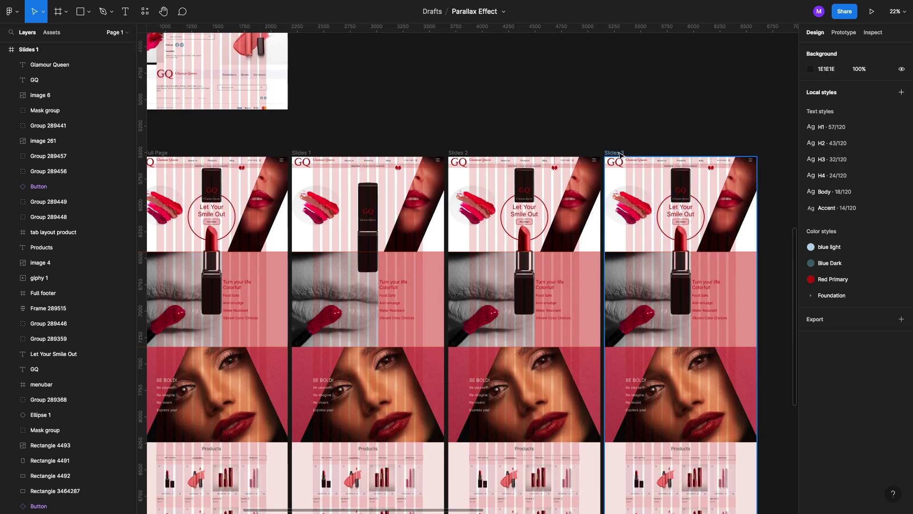
{"action": "left_click", "coordinate": [880, 106]}
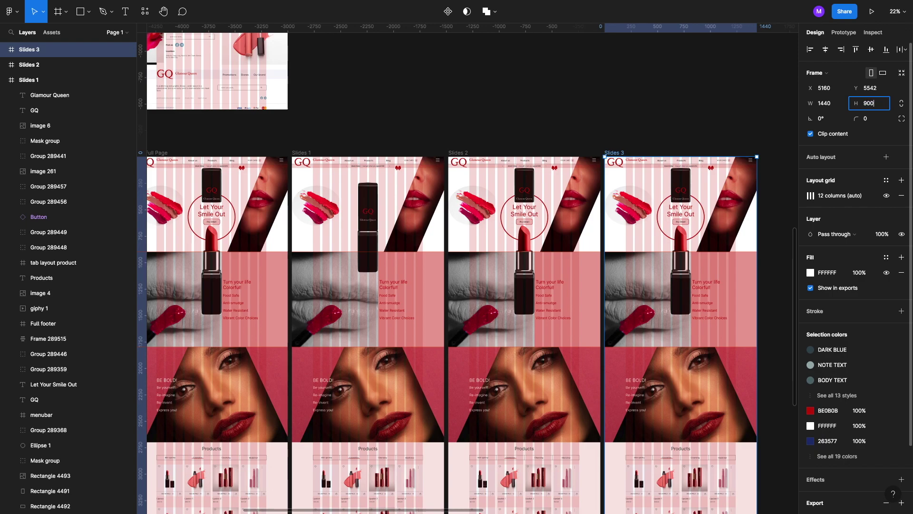
{"action": "key", "text": "Return"}
{"action": "key", "text": "Escape"}
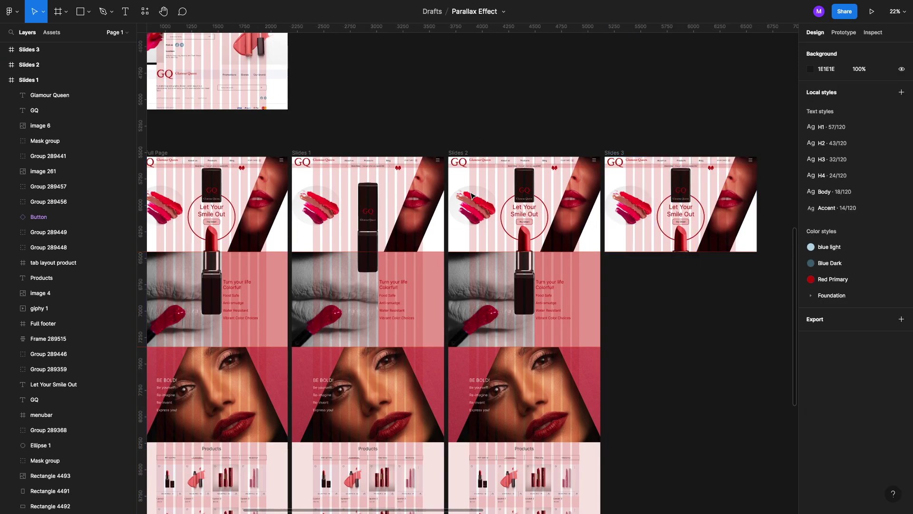
Set the height of the Slides 1 frame to 900
{"action": "scroll", "coordinate": [472, 195], "scroll_direction": "up", "scroll_amount": 3}
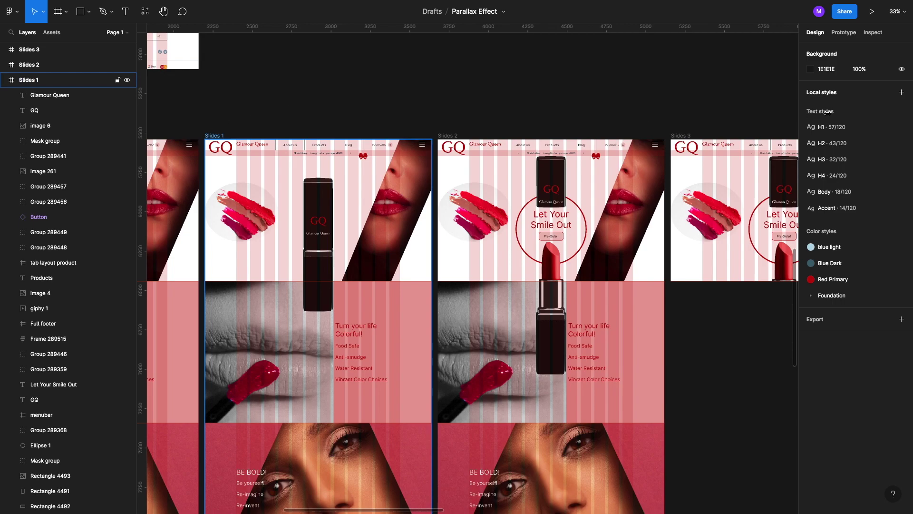
{"action": "left_click", "coordinate": [870, 104]}
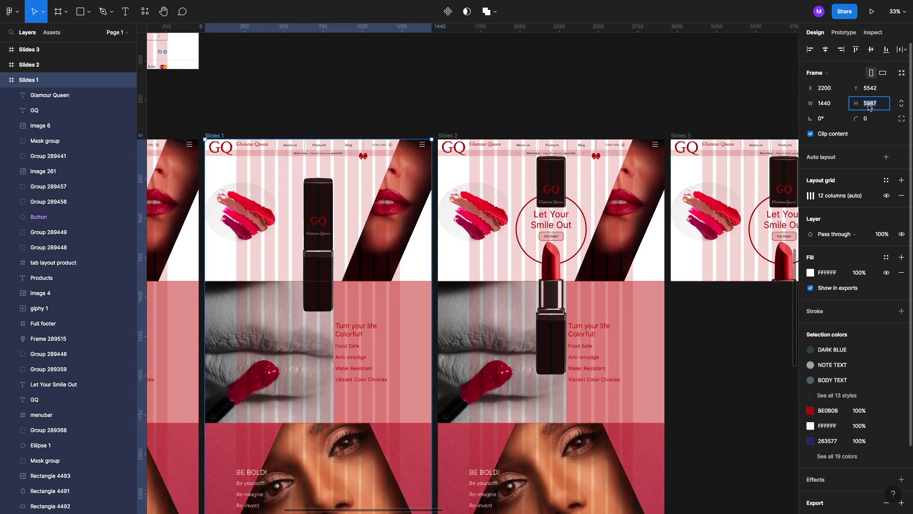
{"action": "key", "text": "Return"}
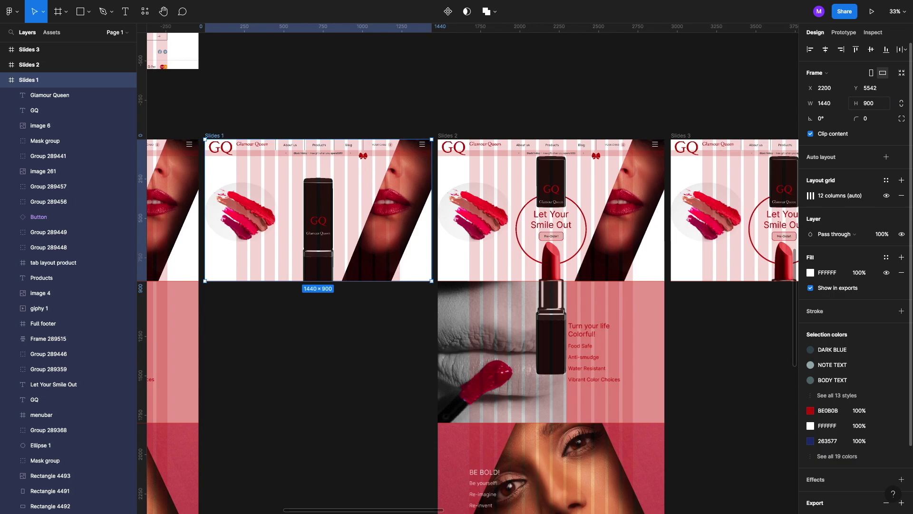
{"action": "left_click", "coordinate": [737, 80]}
Scale the Pre-Order button, the Let Your Smile Out text and the red circle in Slides 2 together to 244 × 244 about their centre
{"action": "scroll", "coordinate": [628, 373], "scroll_direction": "down", "scroll_amount": 3}
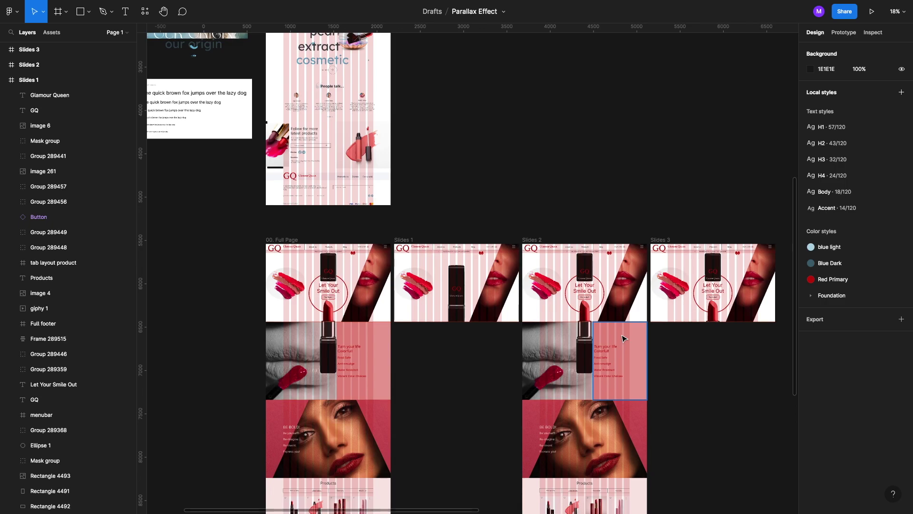
{"action": "scroll", "coordinate": [577, 220], "scroll_direction": "up", "scroll_amount": 3}
{"action": "scroll", "coordinate": [577, 221], "scroll_direction": "up", "scroll_amount": 5}
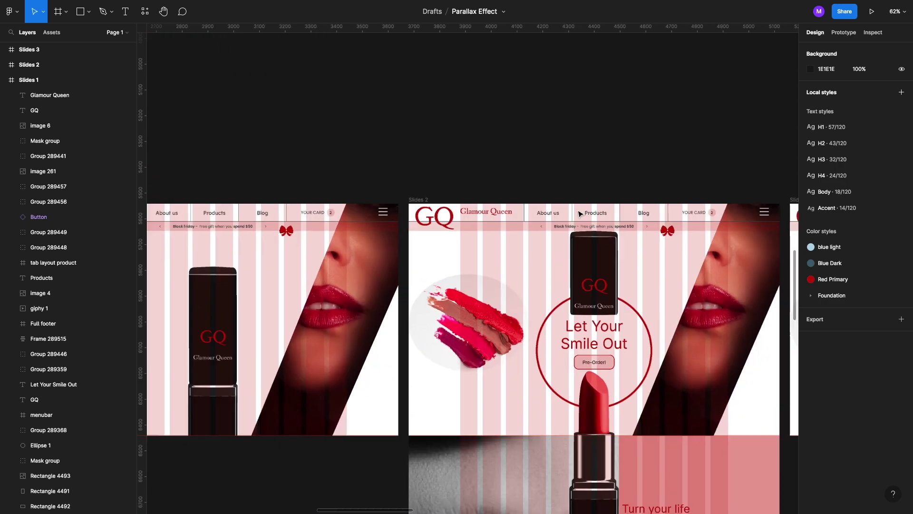
{"action": "scroll", "coordinate": [579, 214], "scroll_direction": "down", "scroll_amount": 3}
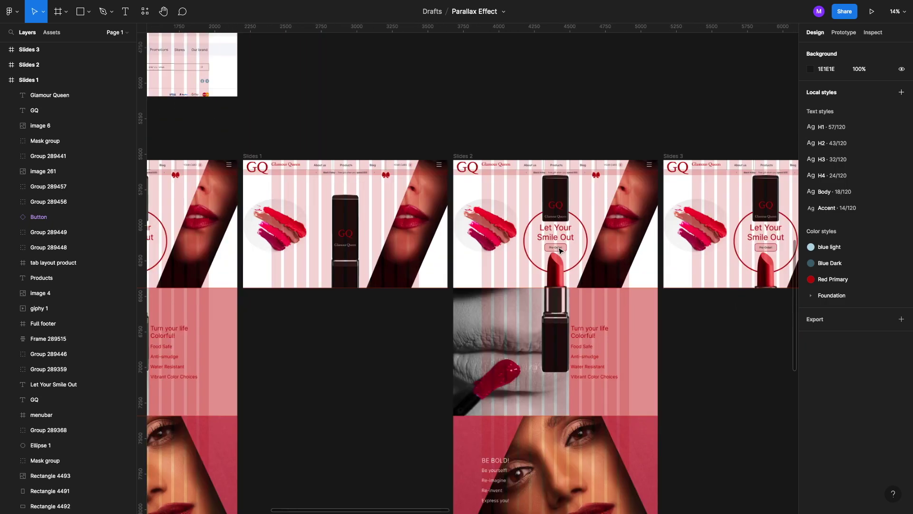
{"action": "left_click", "coordinate": [561, 245]}
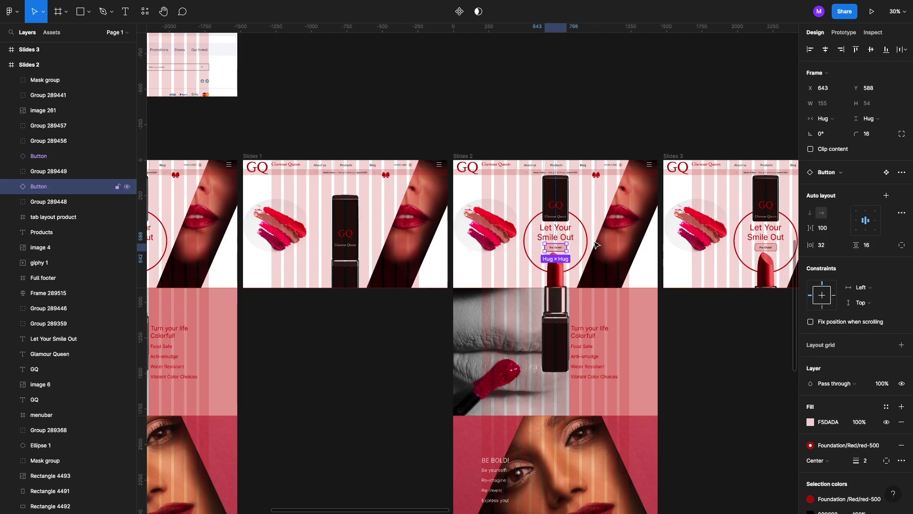
{"action": "left_click", "coordinate": [559, 232], "text": "shift"}
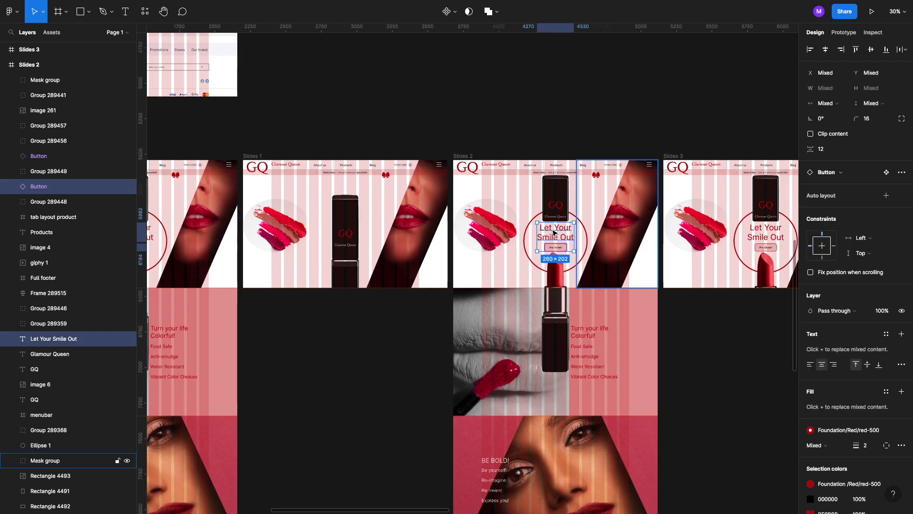
{"action": "left_click", "coordinate": [577, 216], "text": "shift"}
{"action": "scroll", "coordinate": [577, 217], "scroll_direction": "up", "scroll_amount": 5}
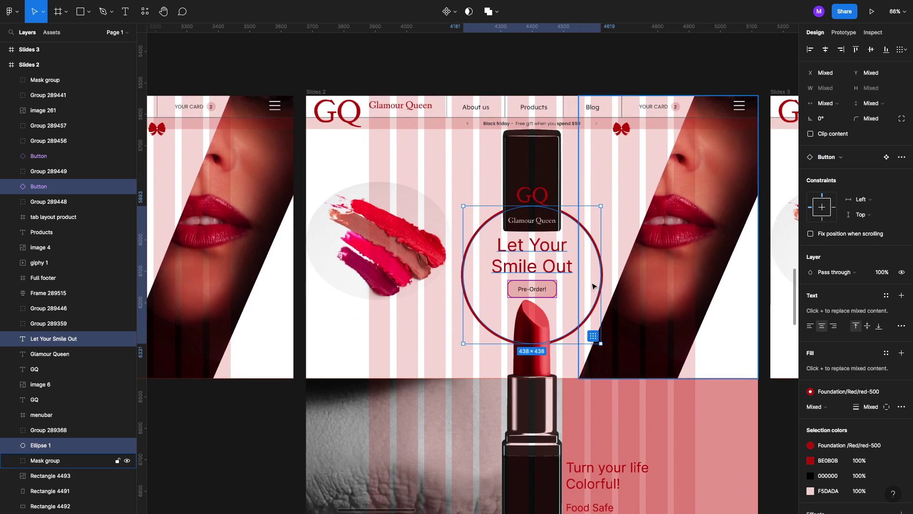
{"action": "key", "text": "k"}
{"action": "left_click_drag", "start_coordinate": [601, 338], "coordinate": [568, 313]}
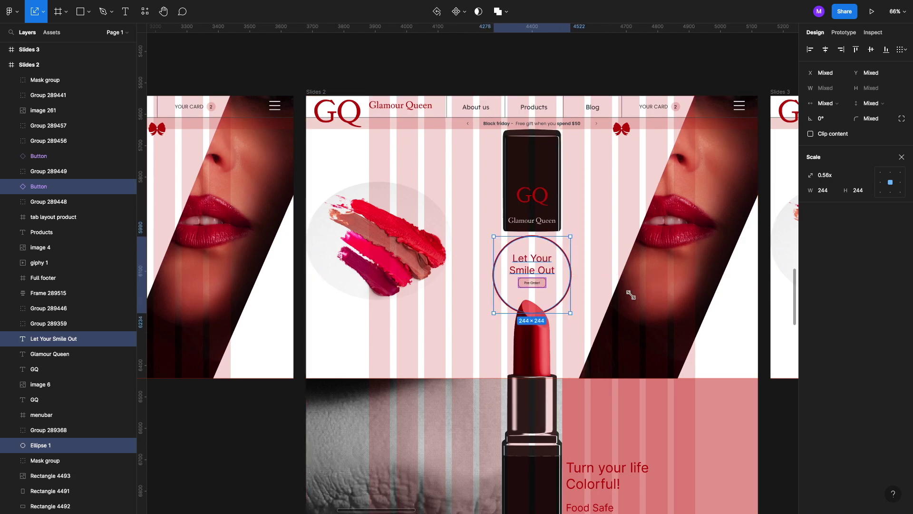
Set the layer opacity of the scaled button, text and circle in Slides 2 to 55%
{"action": "key", "text": "v"}
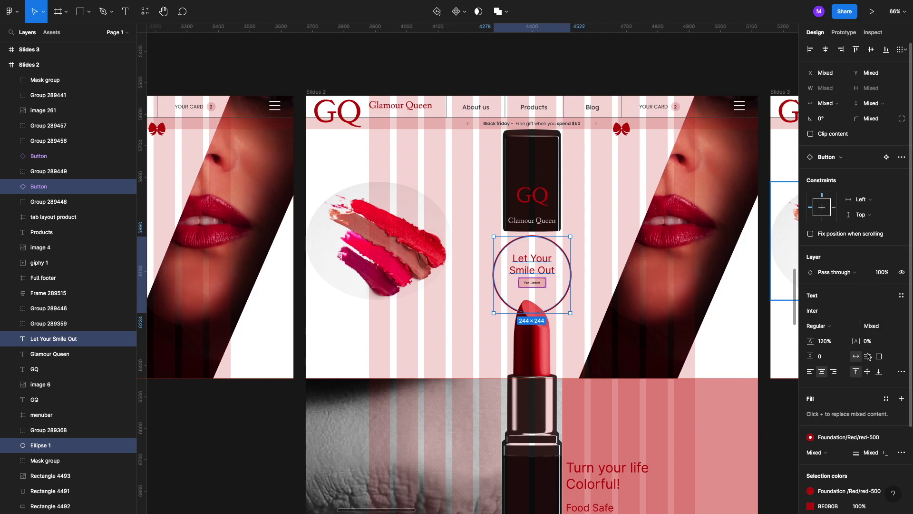
{"action": "left_click", "coordinate": [881, 274]}
{"action": "key", "text": "Return"}
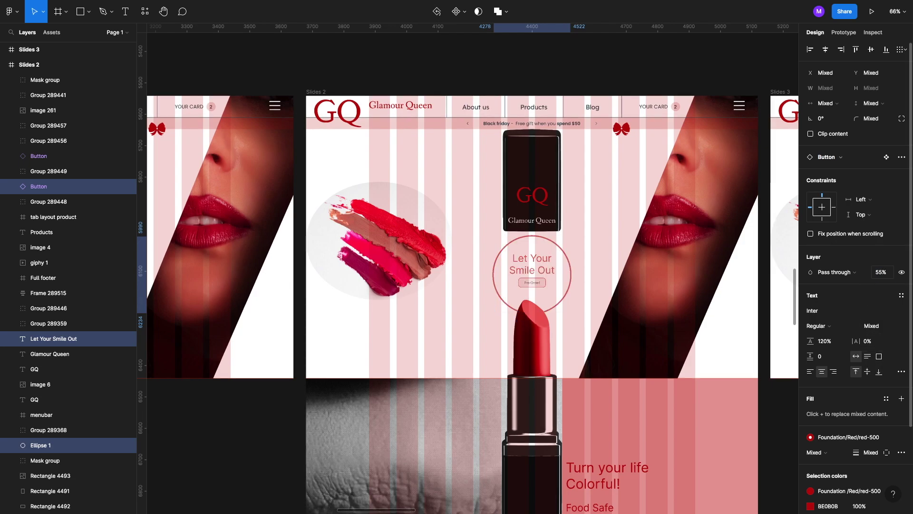
Raise the lipstick image in Slides 2 to Y 450
{"action": "left_click", "coordinate": [542, 351]}
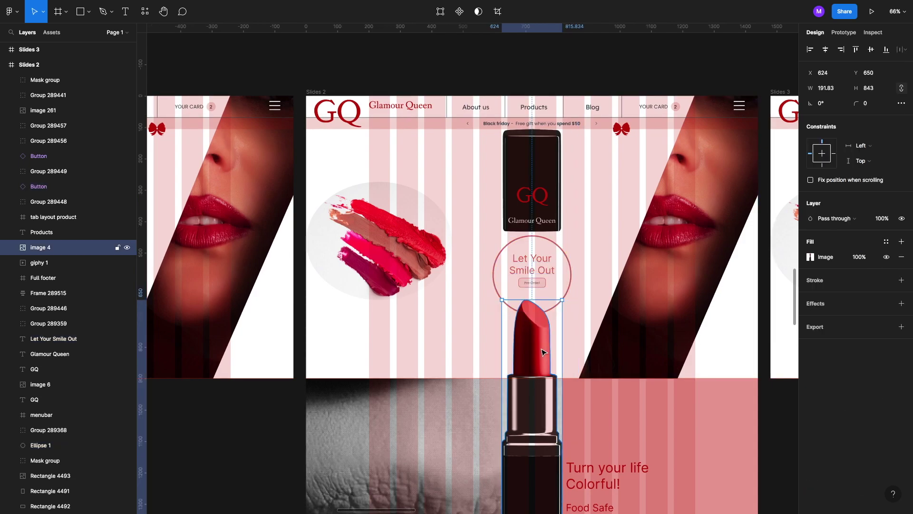
{"action": "left_click_drag", "start_coordinate": [542, 350], "coordinate": [542, 286]}
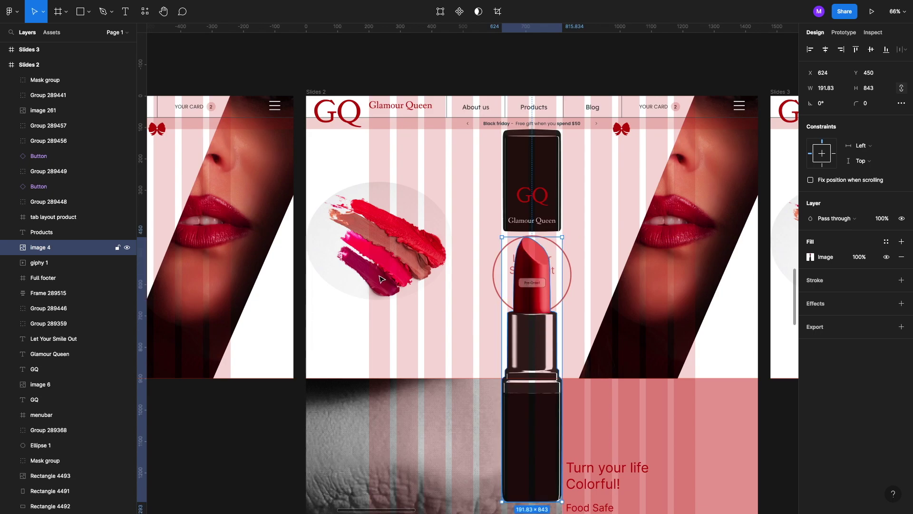
Move the cap image with its GQ and Glamour Queen lettering down 200 px in Slides 2 and place them in front of all layers
{"action": "scroll", "coordinate": [381, 279], "scroll_direction": "down", "scroll_amount": 3}
{"action": "left_click", "coordinate": [551, 171]}
{"action": "scroll", "coordinate": [550, 170], "scroll_direction": "up", "scroll_amount": 2}
{"action": "scroll", "coordinate": [552, 172], "scroll_direction": "up", "scroll_amount": 3}
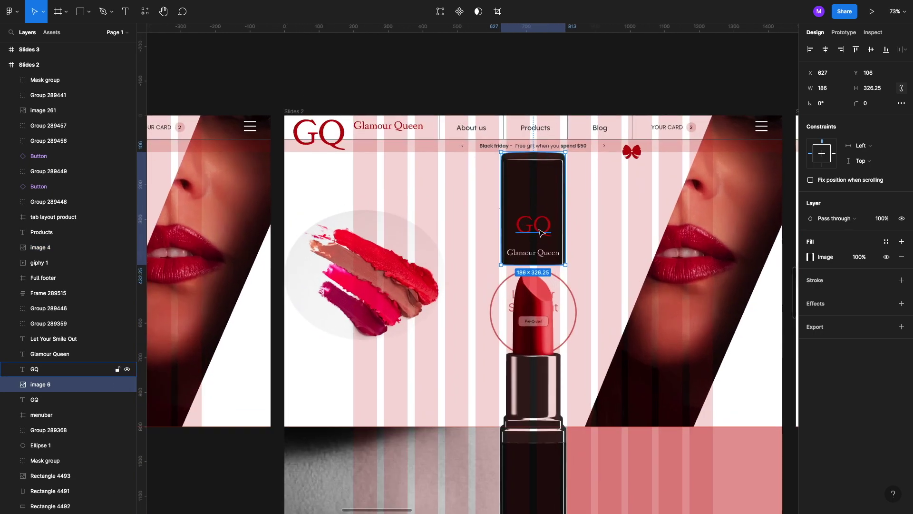
{"action": "left_click", "coordinate": [542, 232], "text": "shift"}
{"action": "left_click", "coordinate": [544, 255], "text": "shift"}
{"action": "left_click", "coordinate": [543, 255], "text": "shift"}
{"action": "scroll", "coordinate": [544, 254], "scroll_direction": "down", "scroll_amount": 5}
{"action": "key", "text": "shift+Down"}
{"action": "key", "text": "shift+Down"}
{"action": "key", "text": "shift+Down"}
{"action": "key", "text": "shift+Down"}
{"action": "key", "text": "shift+Down"}
{"action": "key", "text": "shift+Down"}
{"action": "key", "text": "shift+Down"}
{"action": "key", "text": "shift+Down"}
{"action": "key", "text": "shift+Down"}
{"action": "key", "text": "shift+Down"}
{"action": "key", "text": "shift+Down"}
{"action": "key", "text": "shift+Down"}
{"action": "key", "text": "shift+Down"}
{"action": "key", "text": "shift+Down"}
{"action": "key", "text": "shift+Down"}
{"action": "key", "text": "shift+Down"}
{"action": "key", "text": "shift+Down"}
{"action": "key", "text": "shift+Down"}
{"action": "key", "text": "shift+Down"}
{"action": "key", "text": "shift+Down"}
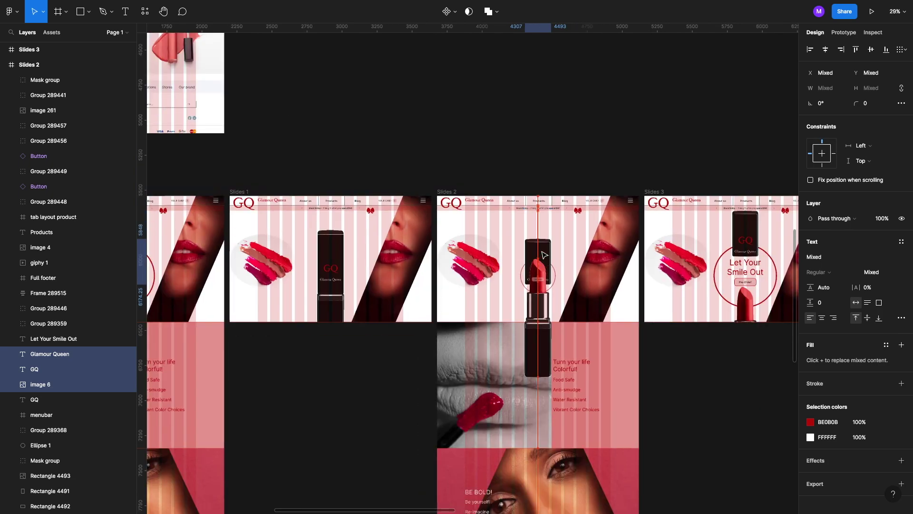
{"action": "key", "text": "]"}
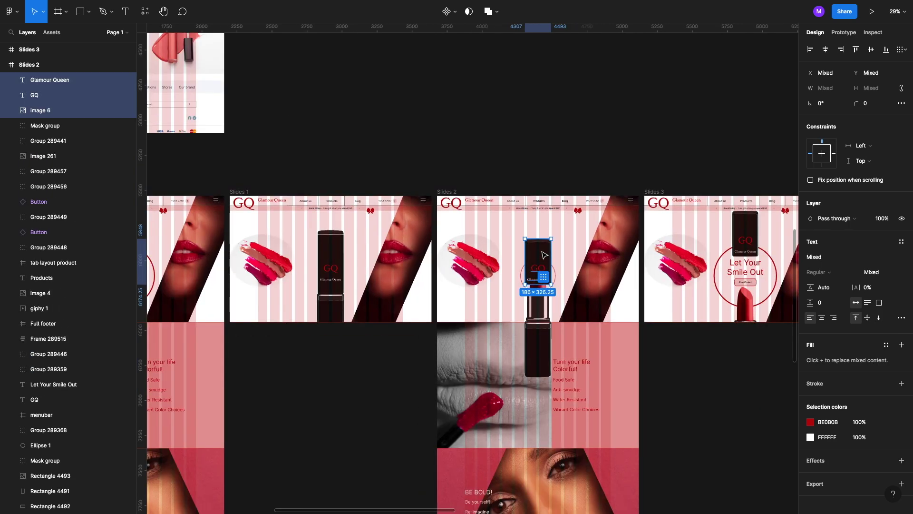
Stretch the cap image in Slides 2 upward to a height of about 369, so its top sits at Y 263
{"action": "scroll", "coordinate": [541, 250], "scroll_direction": "up", "scroll_amount": 4}
{"action": "left_click", "coordinate": [541, 251]}
{"action": "left_click_drag", "start_coordinate": [534, 220], "coordinate": [534, 212]}
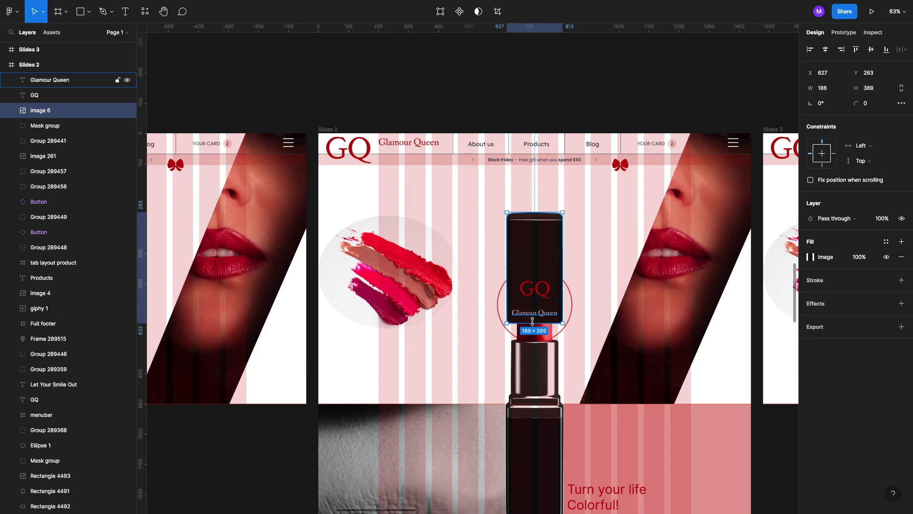
{"action": "left_click_drag", "start_coordinate": [532, 326], "coordinate": [533, 328]}
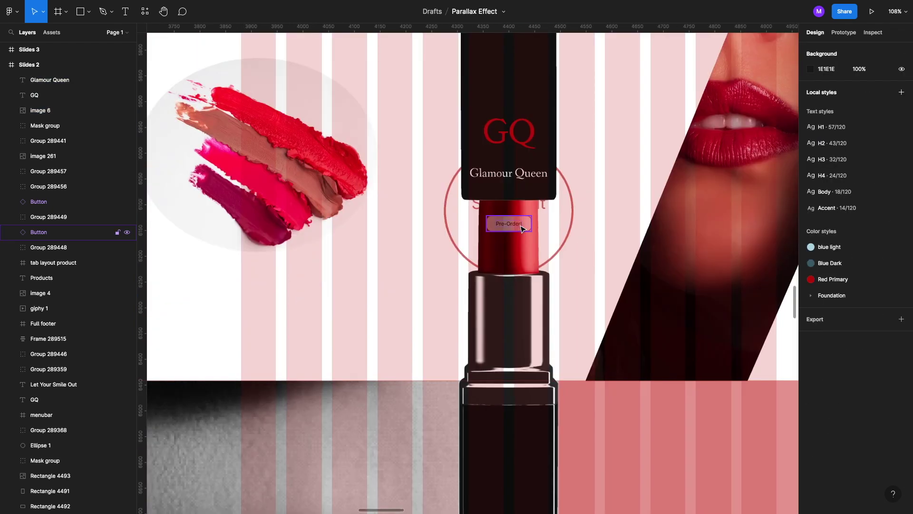
{"action": "left_click", "coordinate": [522, 229]}
{"action": "scroll", "coordinate": [523, 229], "scroll_direction": "down", "scroll_amount": 10}
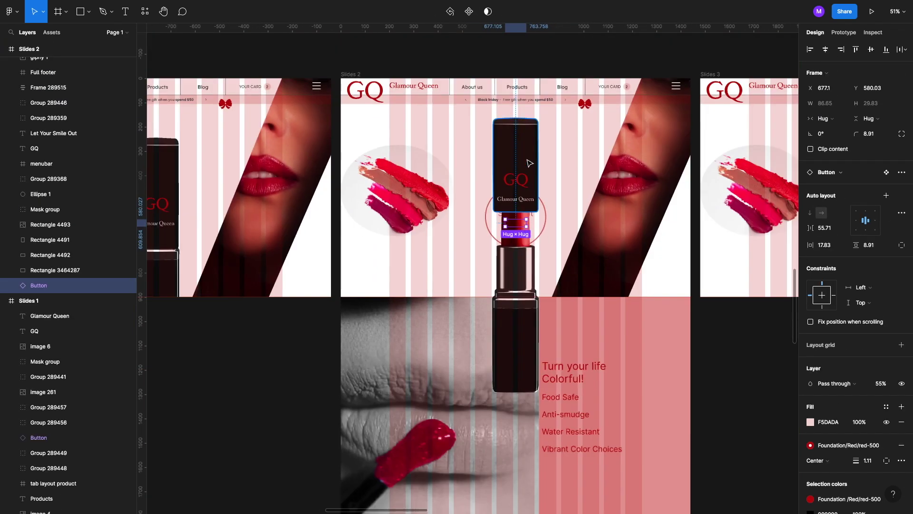
{"action": "left_click", "coordinate": [437, 165]}
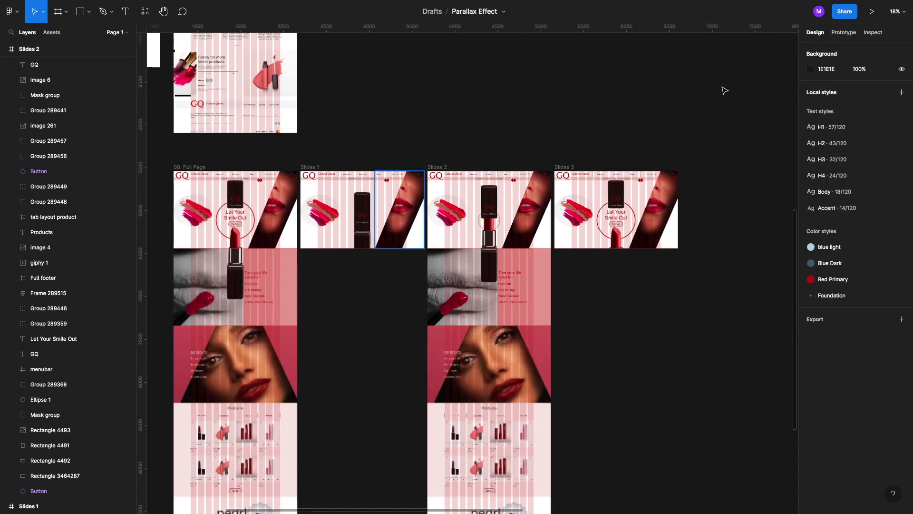
Connect the Slides 1 frame to Slides 2 with an On click, Navigate to interaction using Smart animate
{"action": "left_click", "coordinate": [851, 36]}
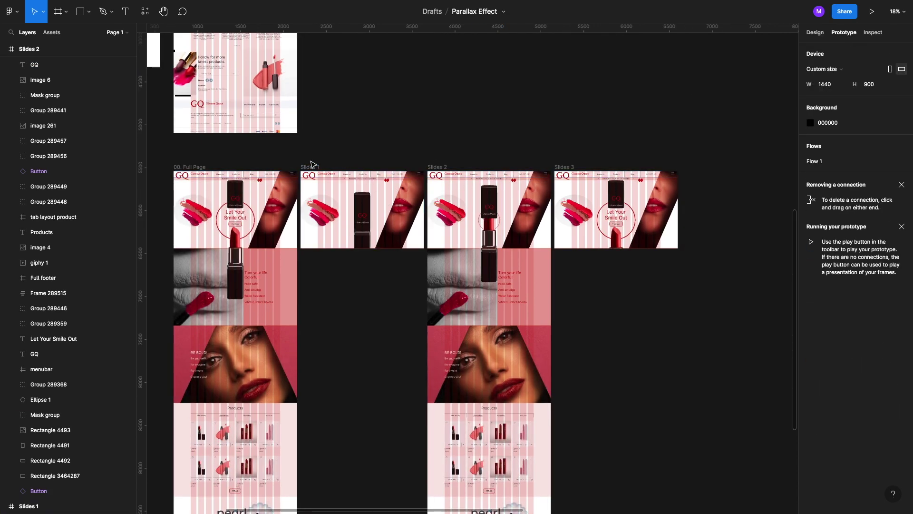
{"action": "left_click", "coordinate": [431, 201]}
{"action": "scroll", "coordinate": [425, 209], "scroll_direction": "up", "scroll_amount": 5}
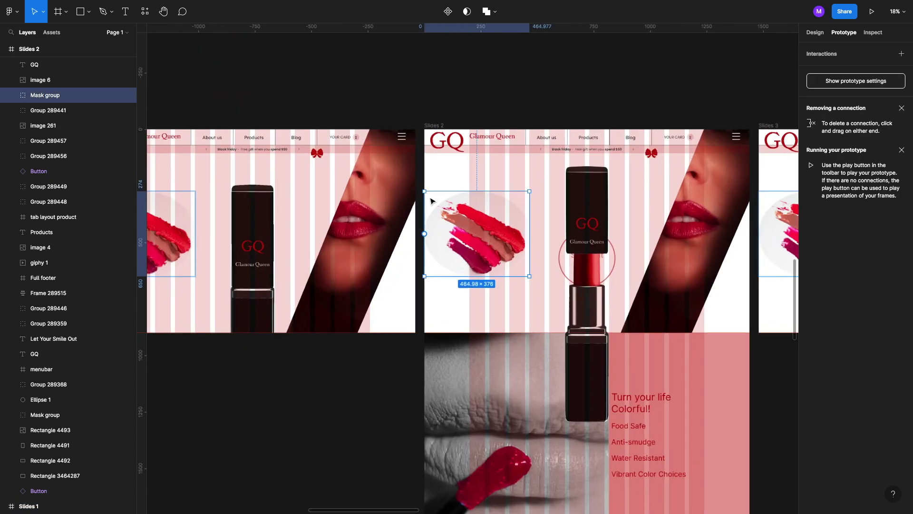
{"action": "left_click", "coordinate": [416, 233]}
{"action": "scroll", "coordinate": [428, 228], "scroll_direction": "left", "scroll_amount": 5}
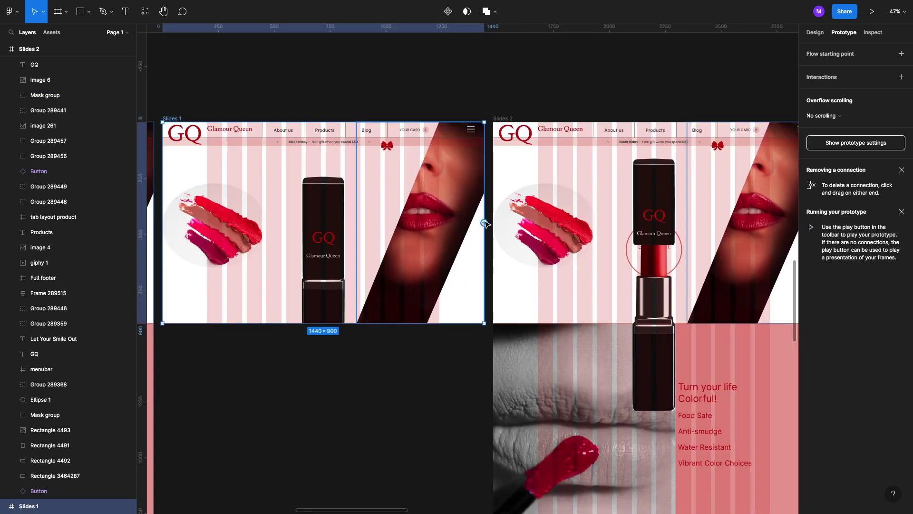
{"action": "left_click", "coordinate": [818, 107]}
{"action": "scroll", "coordinate": [595, 214], "scroll_direction": "down", "scroll_amount": 3}
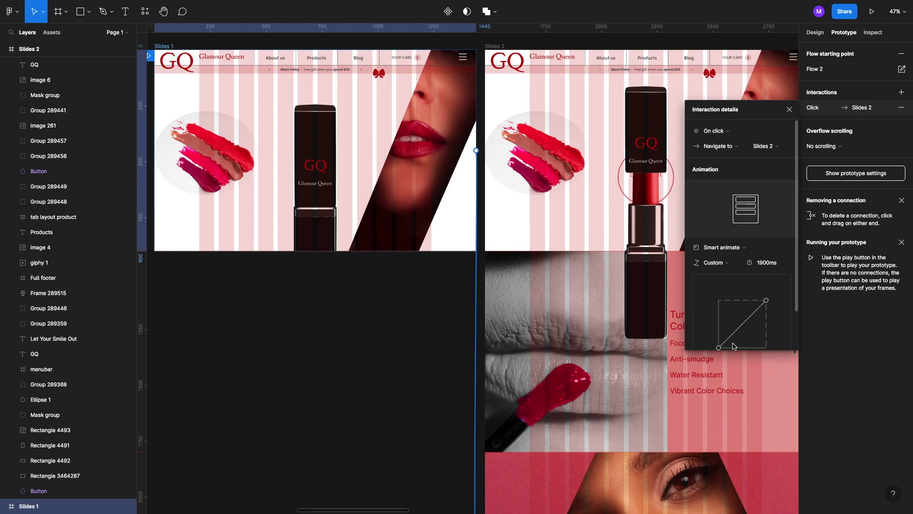
Shape the custom easing curve of the Slides 1 transition into an S-curve and set its duration to 500 ms
{"action": "scroll", "coordinate": [733, 333], "scroll_direction": "down", "scroll_amount": 2}
{"action": "left_click_drag", "start_coordinate": [766, 257], "coordinate": [746, 257]}
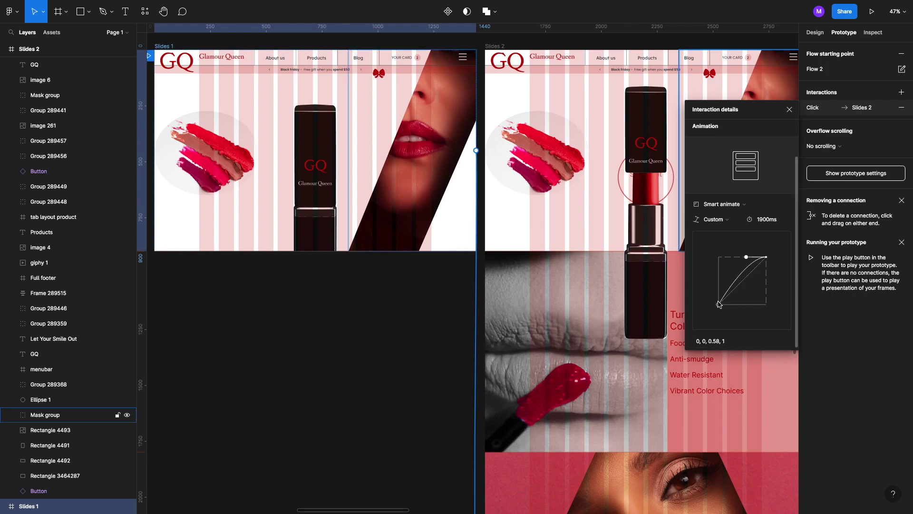
{"action": "left_click_drag", "start_coordinate": [719, 305], "coordinate": [734, 301]}
{"action": "scroll", "coordinate": [782, 216], "scroll_direction": "up", "scroll_amount": 1}
{"action": "left_click", "coordinate": [772, 239]}
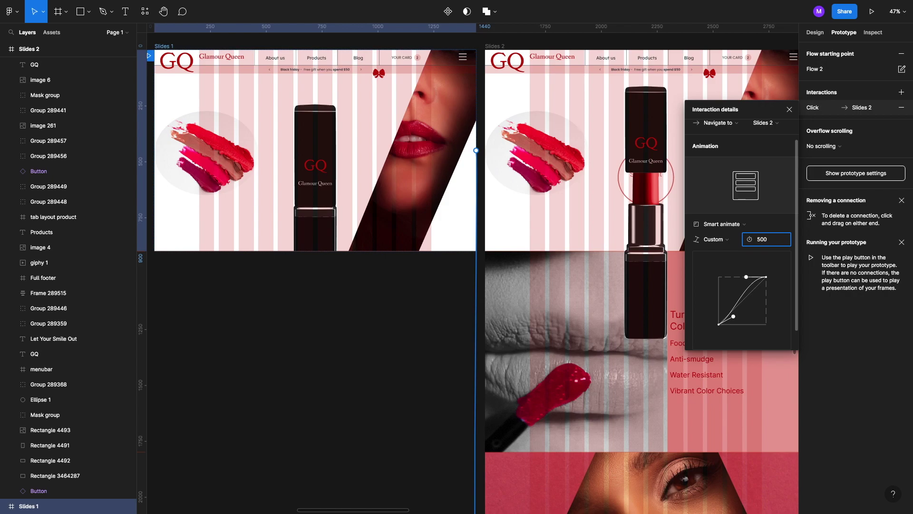
{"action": "key", "text": "Return"}
Set the height of the Slides 2 frame to 900
{"action": "scroll", "coordinate": [436, 336], "scroll_direction": "down", "scroll_amount": 5}
{"action": "scroll", "coordinate": [436, 337], "scroll_direction": "right", "scroll_amount": 1}
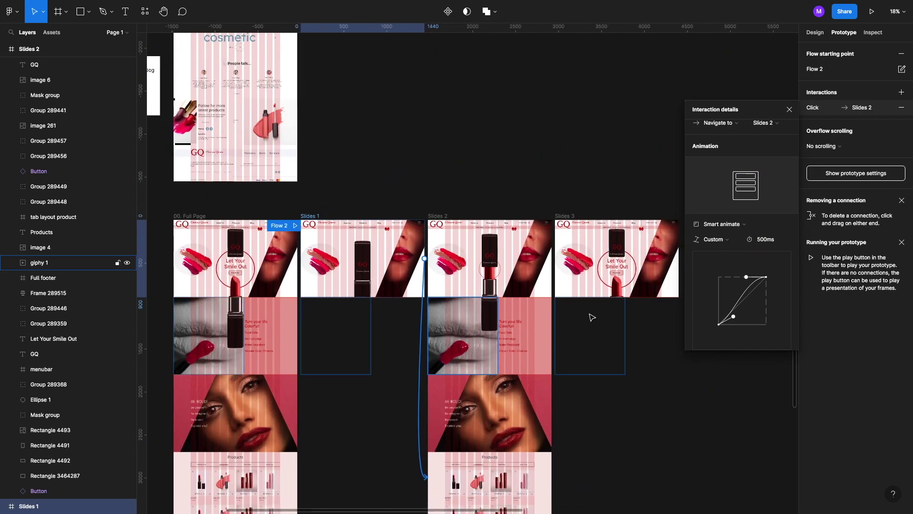
{"action": "left_click", "coordinate": [591, 315]}
{"action": "left_click", "coordinate": [437, 217]}
{"action": "scroll", "coordinate": [437, 217], "scroll_direction": "down", "scroll_amount": 3}
{"action": "left_click", "coordinate": [815, 32]}
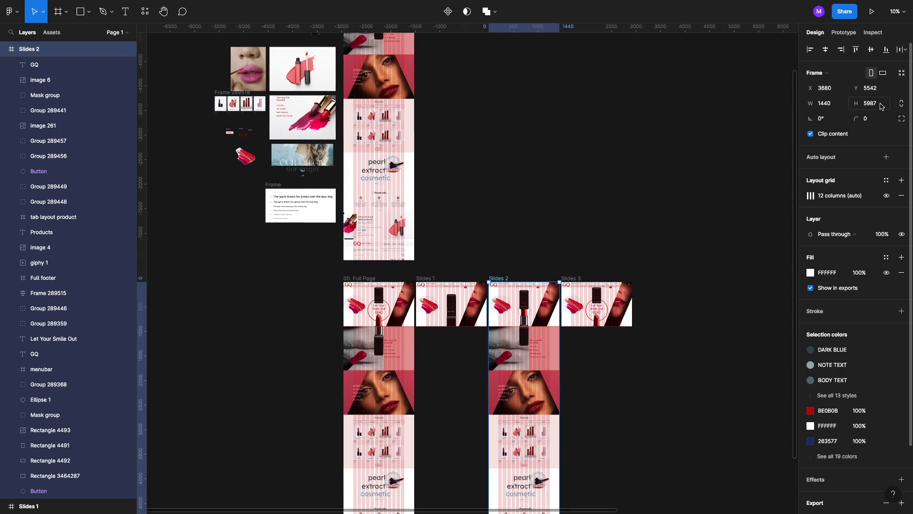
Connect the Slides 2 frame to Slides 3 with a Navigate to interaction
{"action": "left_click", "coordinate": [843, 32]}
{"action": "scroll", "coordinate": [493, 341], "scroll_direction": "up", "scroll_amount": 5}
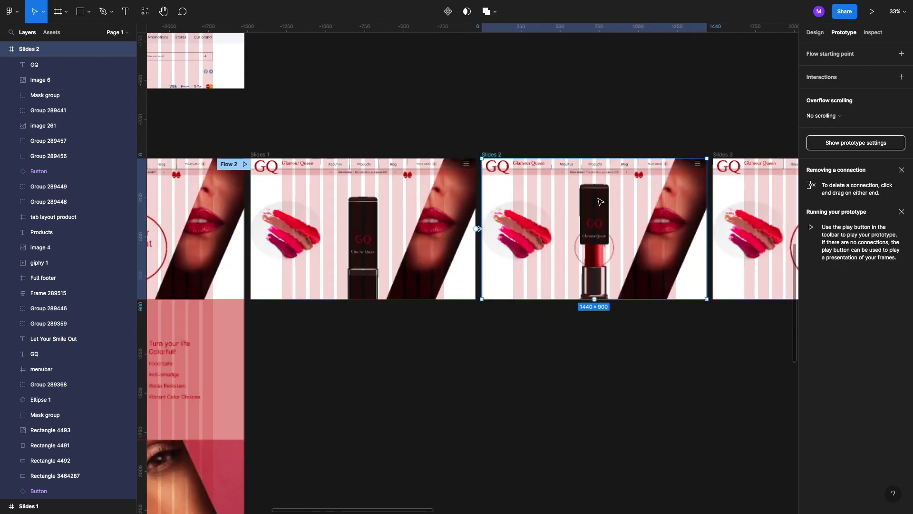
{"action": "scroll", "coordinate": [600, 201], "scroll_direction": "right", "scroll_amount": 3}
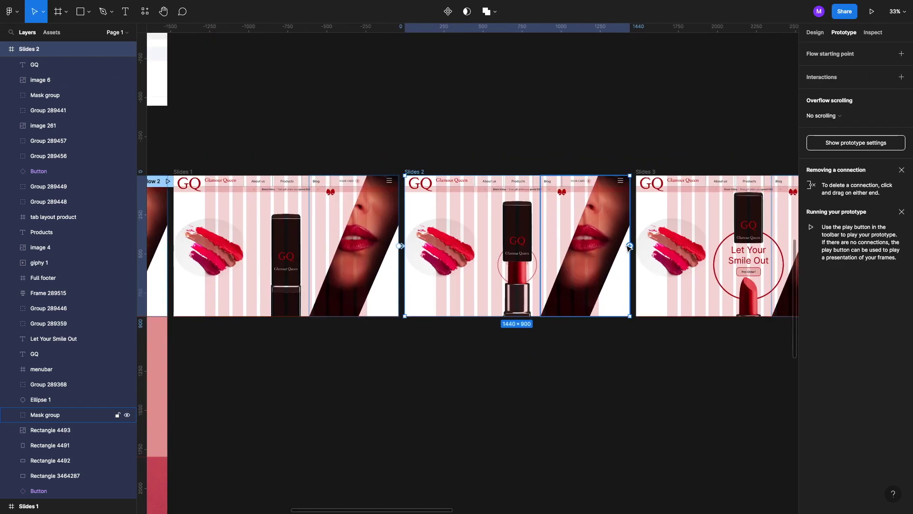
{"action": "left_click_drag", "start_coordinate": [630, 247], "coordinate": [755, 205]}
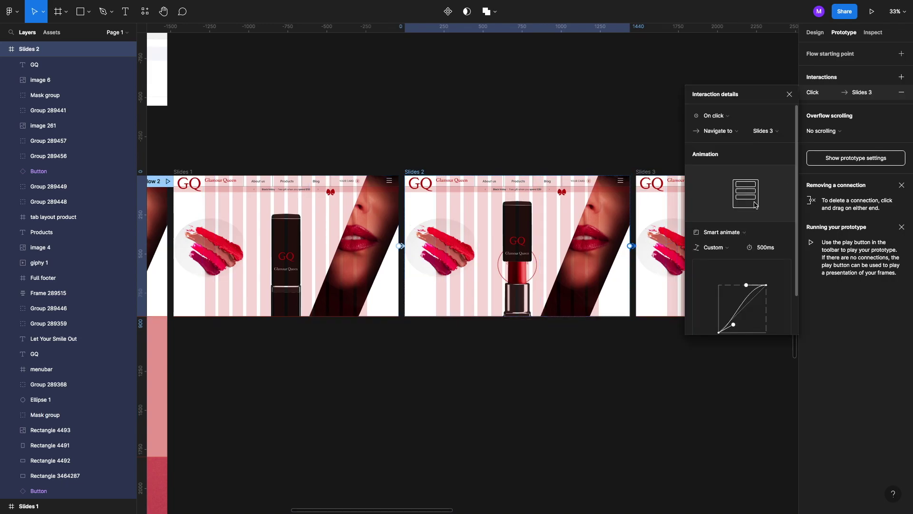
Adjust the custom easing curve of the Slides 2 transition to 0, 0.01, 0.52, 0.99 and set its duration to 1900 ms
{"action": "left_click_drag", "start_coordinate": [734, 327], "coordinate": [720, 334]}
{"action": "scroll", "coordinate": [712, 333], "scroll_direction": "down", "scroll_amount": 1}
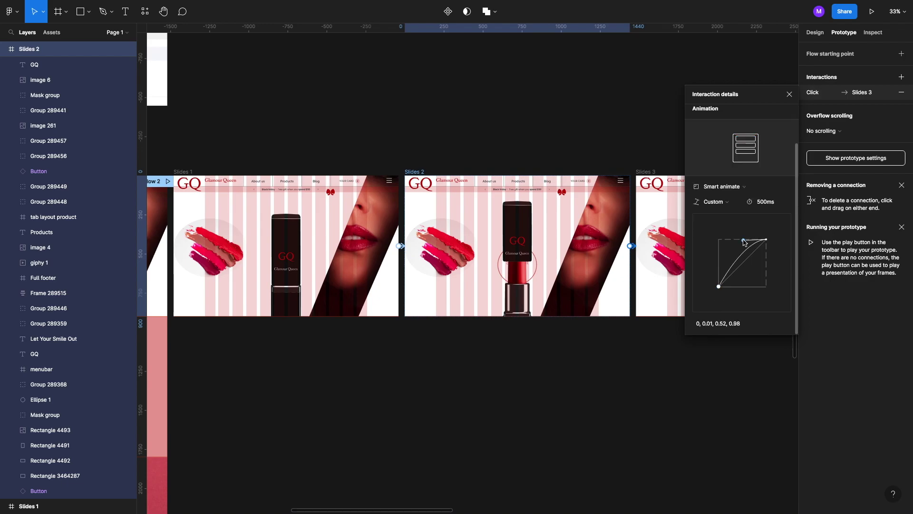
{"action": "left_click", "coordinate": [762, 203]}
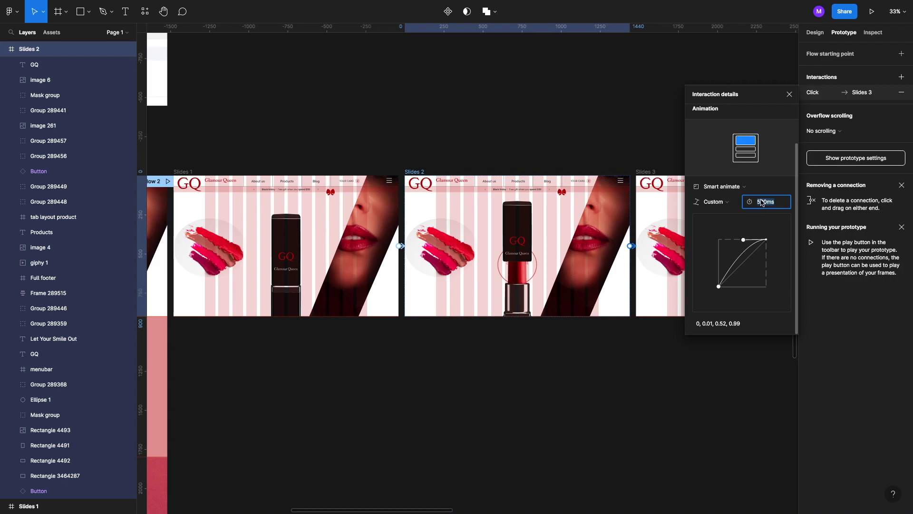
{"action": "type", "text": "1900"}
{"action": "key", "text": "Return"}
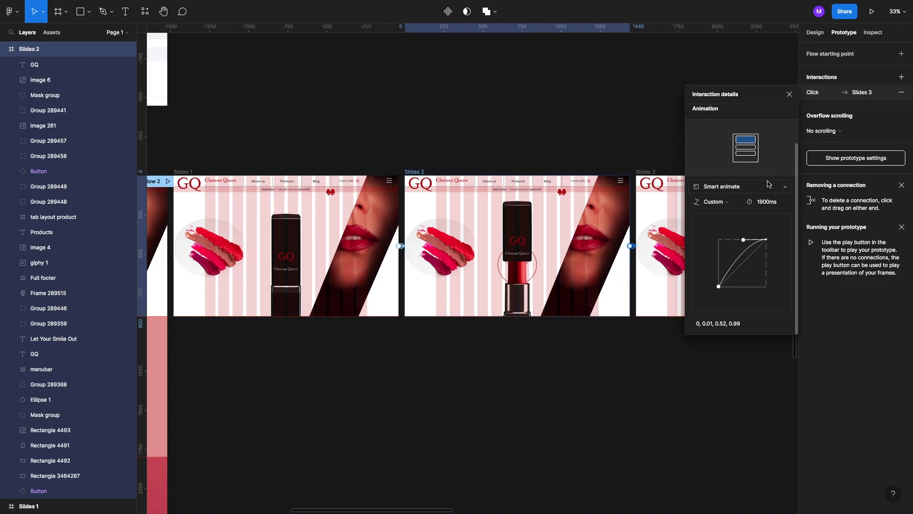
{"action": "scroll", "coordinate": [745, 187], "scroll_direction": "up", "scroll_amount": 1}
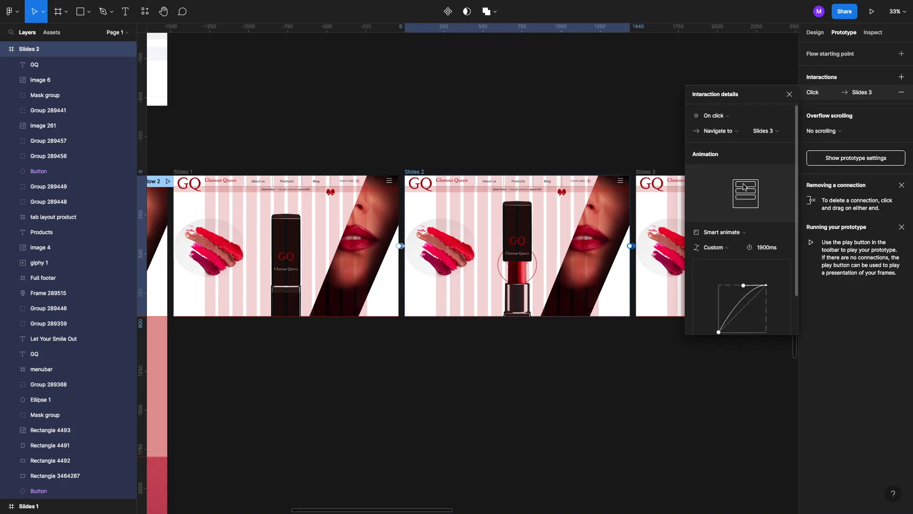
Change the trigger of the Slides 2 to Slides 3 interaction to After delay with a delay of 1 ms
{"action": "left_click", "coordinate": [727, 117]}
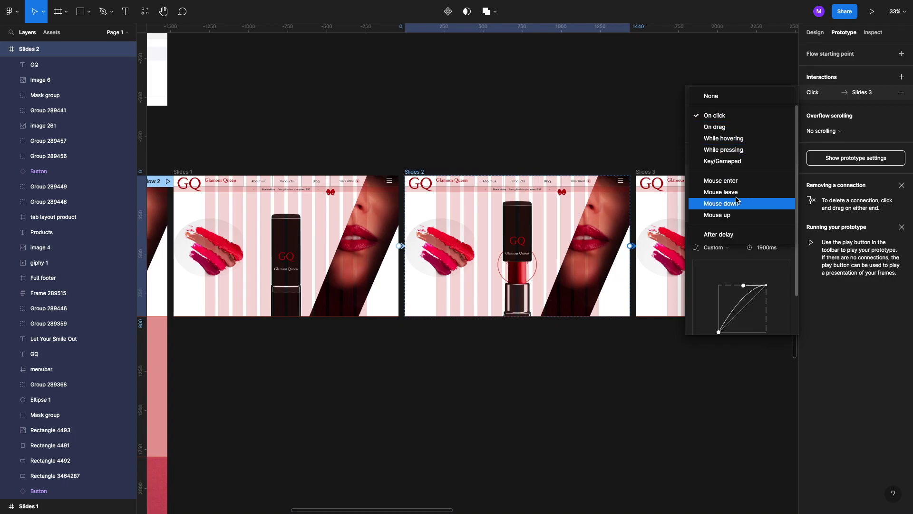
{"action": "left_click", "coordinate": [737, 236]}
{"action": "left_click", "coordinate": [769, 118]}
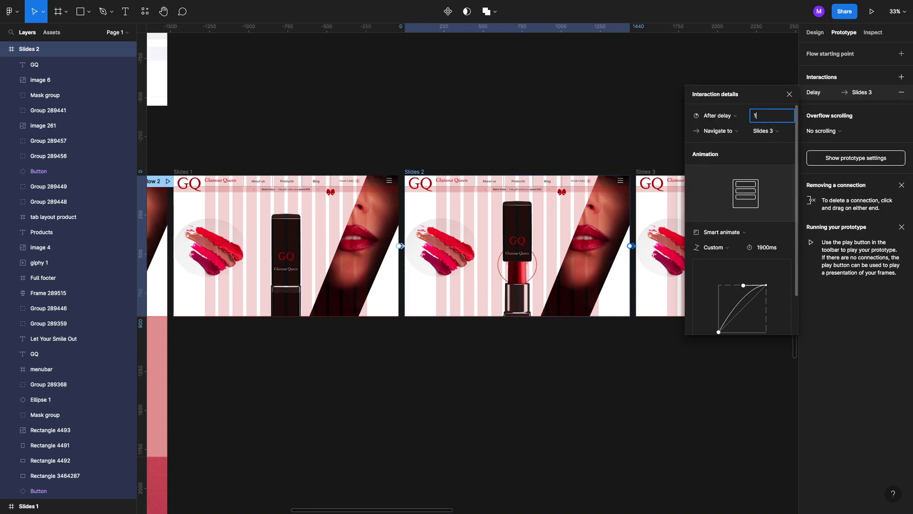
{"action": "left_click", "coordinate": [790, 95]}
Preview the Flow 2 prototype that starts at Slides 1
{"action": "scroll", "coordinate": [584, 164], "scroll_direction": "down", "scroll_amount": 5}
{"action": "left_click", "coordinate": [397, 248]}
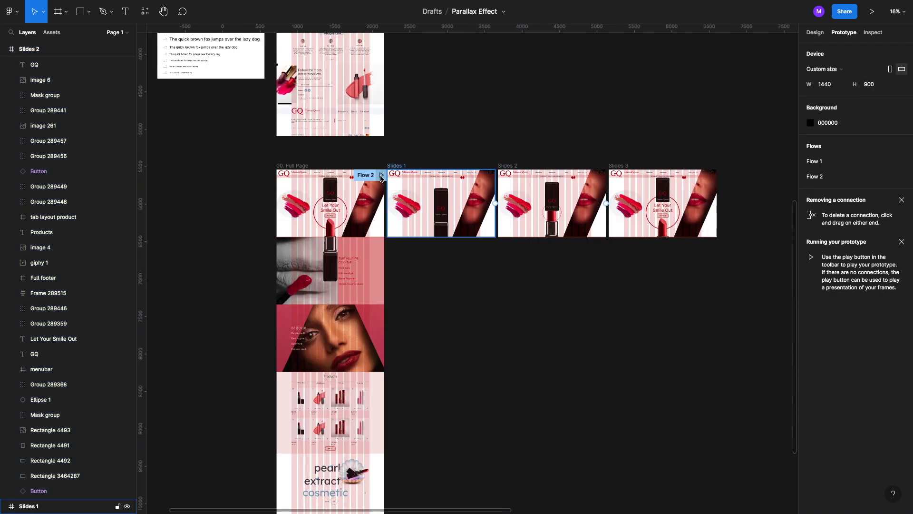
{"action": "left_click", "coordinate": [382, 176]}
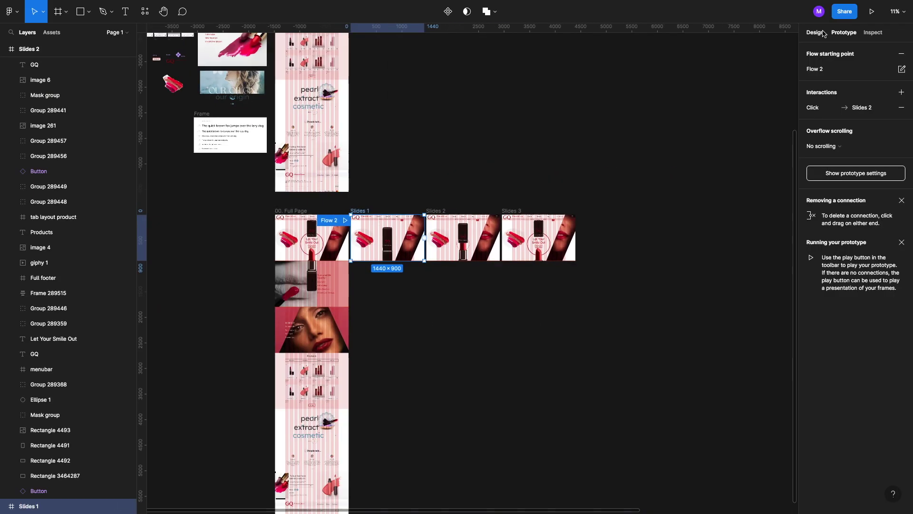
Duplicate the Slides 3 frame and extend the copy downward to a height of about 2821
{"action": "left_click", "coordinate": [823, 33]}
{"action": "scroll", "coordinate": [614, 244], "scroll_direction": "up", "scroll_amount": 3}
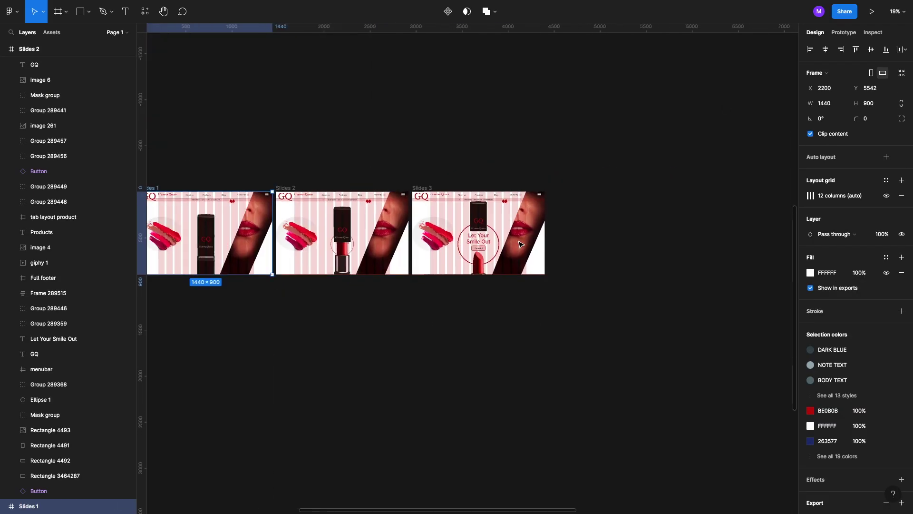
{"action": "left_click", "coordinate": [424, 188]}
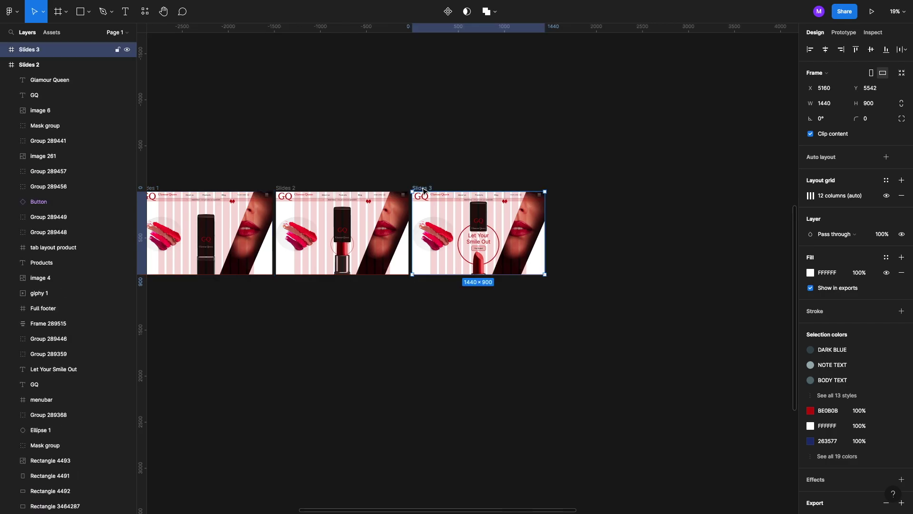
{"action": "key", "text": "ctrl+d"}
{"action": "scroll", "coordinate": [598, 171], "scroll_direction": "right", "scroll_amount": 2}
{"action": "left_click_drag", "start_coordinate": [556, 260], "coordinate": [557, 438]}
Move the lipstick image in Slides 4 to X 1192, Y 928, beside the Turn your life Colorful text
{"action": "scroll", "coordinate": [546, 306], "scroll_direction": "up", "scroll_amount": 3}
{"action": "scroll", "coordinate": [546, 306], "scroll_direction": "down", "scroll_amount": 1}
{"action": "left_click", "coordinate": [508, 266]}
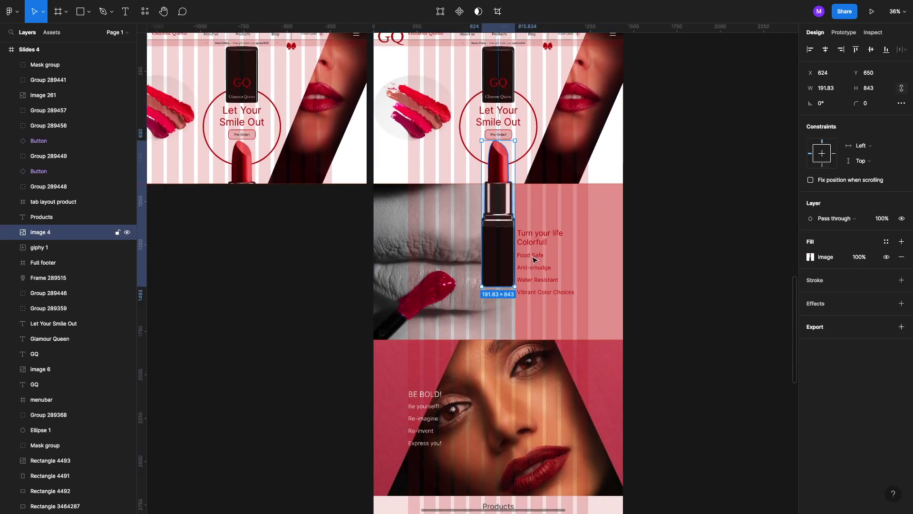
{"action": "left_click_drag", "start_coordinate": [496, 229], "coordinate": [594, 276]}
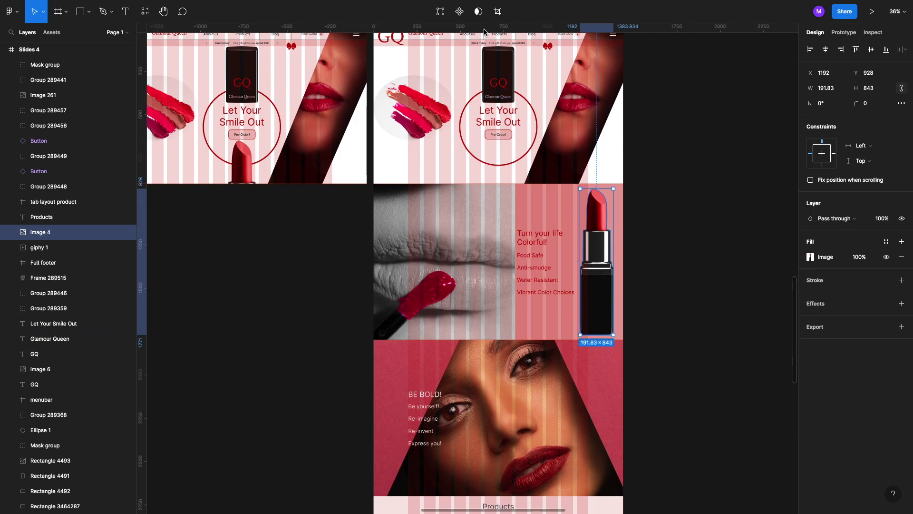
Move the cap image with its GQ and Glamour Queen lettering onto the lipstick's base in Slides 4, rotated -27.08° and in front of all layers
{"action": "left_click", "coordinate": [506, 79]}
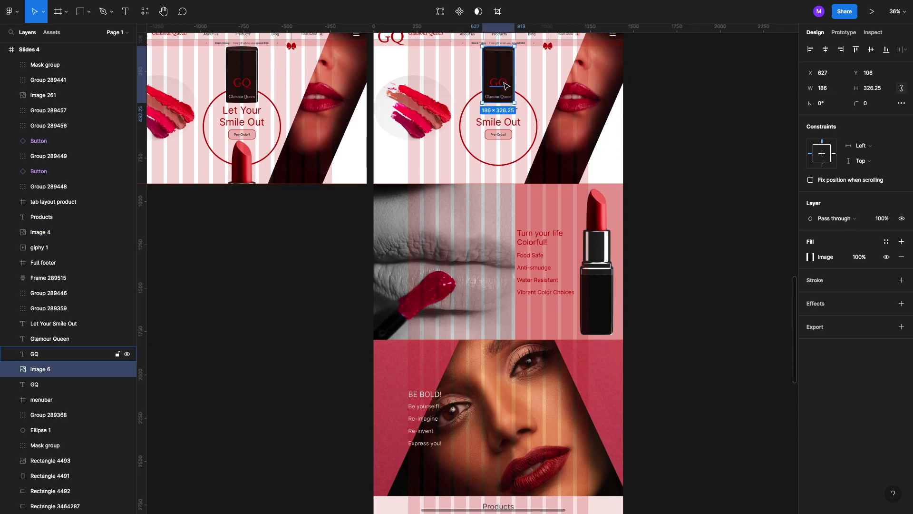
{"action": "left_click", "coordinate": [505, 86], "text": "shift"}
{"action": "left_click", "coordinate": [505, 98], "text": "shift"}
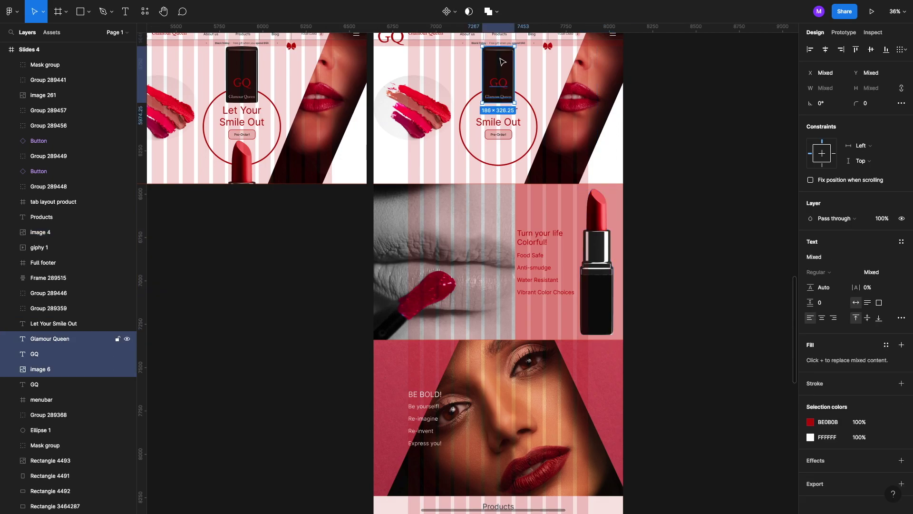
{"action": "left_click_drag", "start_coordinate": [502, 62], "coordinate": [632, 284]}
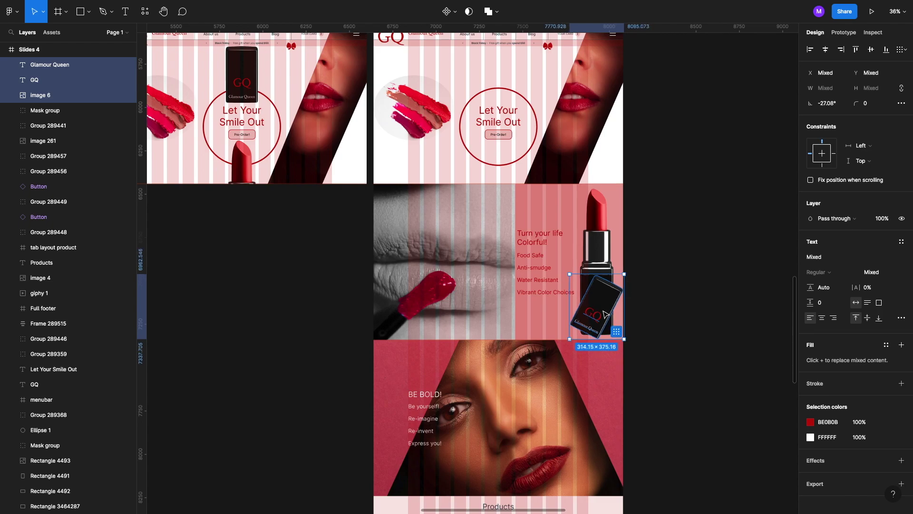
{"action": "left_click", "coordinate": [670, 334]}
Move all contents of the Slides 4 frame up 900 px together
{"action": "scroll", "coordinate": [671, 334], "scroll_direction": "down", "scroll_amount": 5}
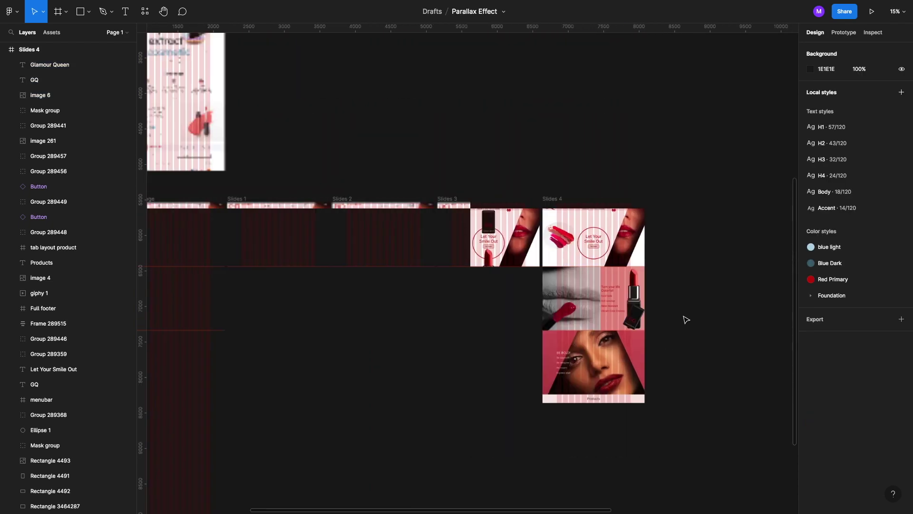
{"action": "left_click", "coordinate": [549, 203]}
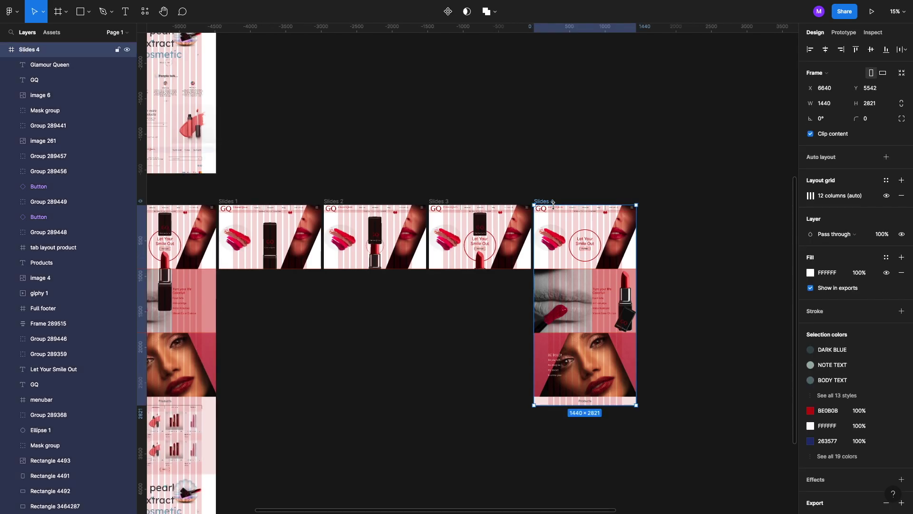
{"action": "key", "text": "Return"}
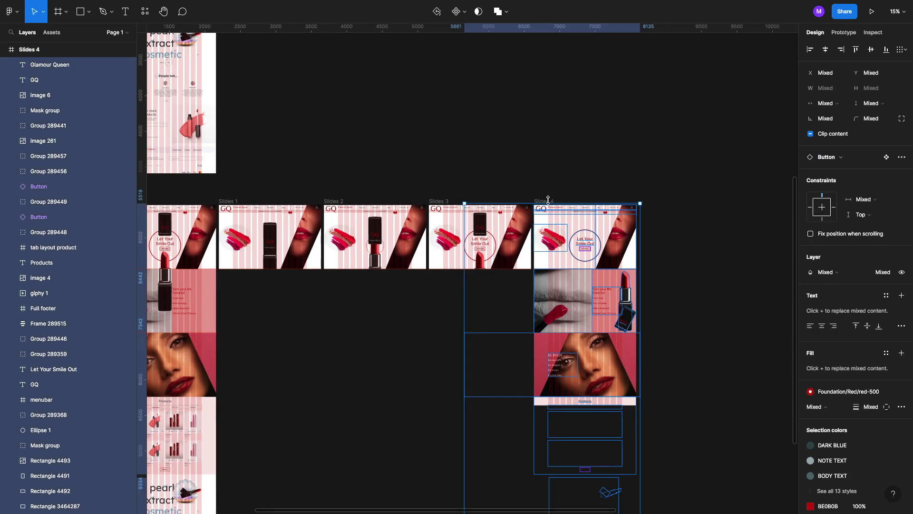
{"action": "key", "text": "shift+Up"}
{"action": "key", "text": "shift+Up"}
{"action": "key", "text": "shift+Up"}
{"action": "key", "text": "shift+Up"}
{"action": "key", "text": "shift+Up"}
{"action": "key", "text": "shift+Up"}
{"action": "key", "text": "shift+Up"}
{"action": "key", "text": "shift+Up"}
{"action": "key", "text": "shift+Up"}
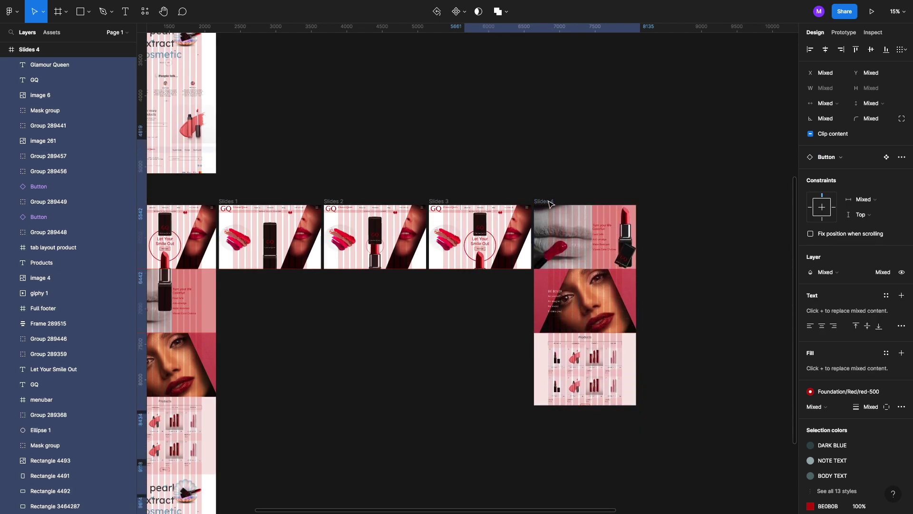
{"action": "scroll", "coordinate": [551, 205], "scroll_direction": "right", "scroll_amount": 1}
{"action": "key", "text": "Escape"}
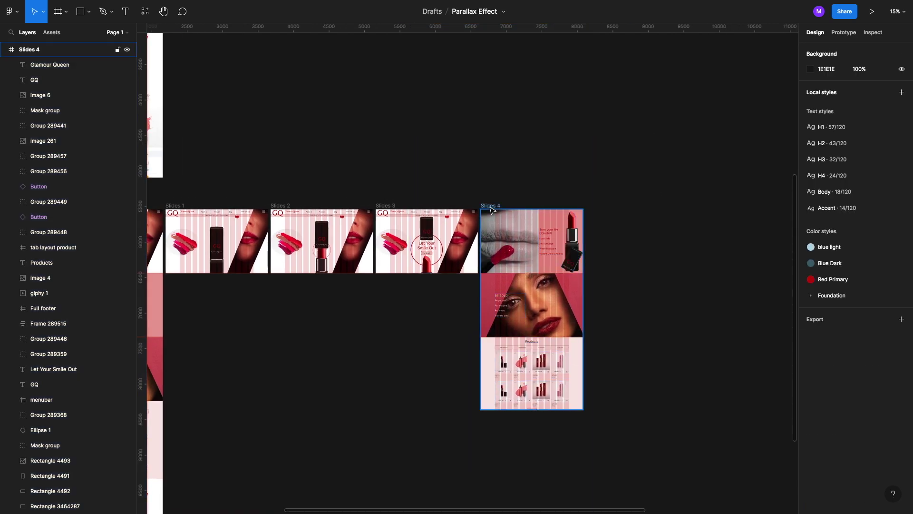
Set the Slides 4 frame's height to 900
{"action": "key", "text": "Tab"}
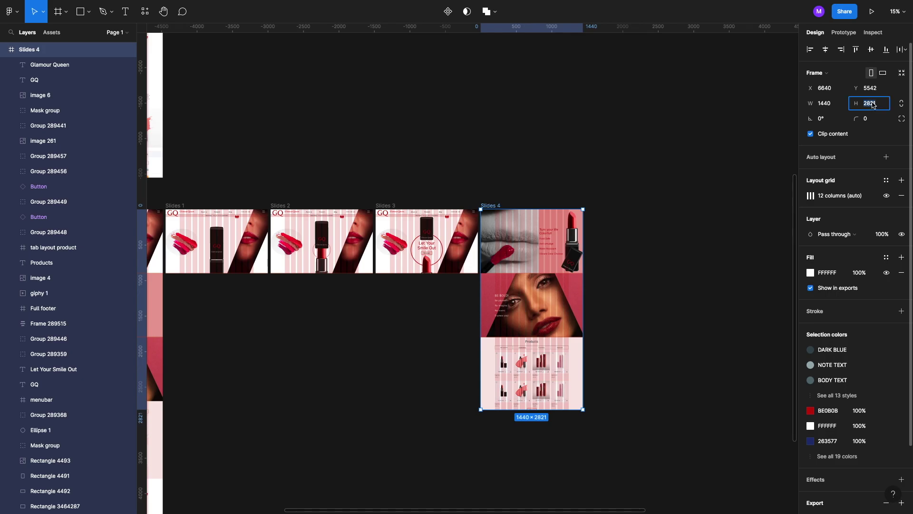
{"action": "key", "text": "Return"}
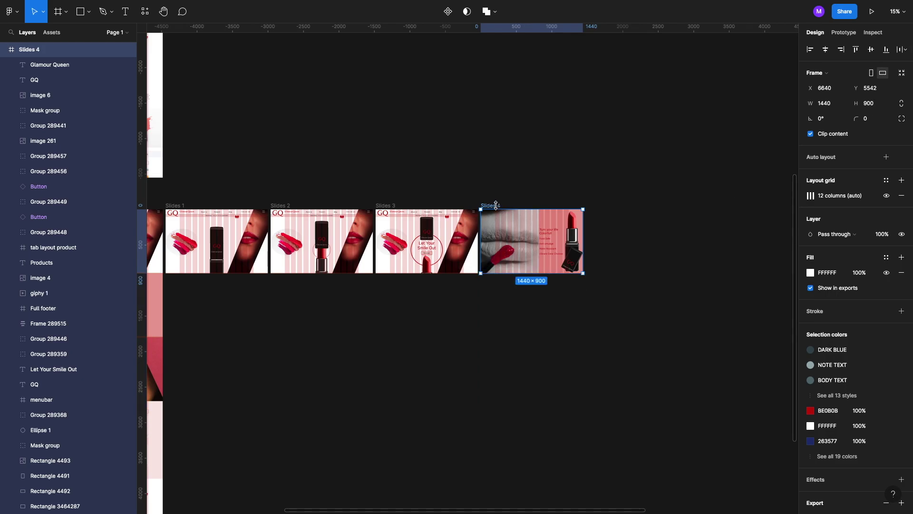
Duplicate the Slides 4 frame and extend the copy downward to a height of about 3199
{"action": "key", "text": "ctrl+d"}
{"action": "left_click_drag", "start_coordinate": [532, 273], "coordinate": [533, 437]}
{"action": "scroll", "coordinate": [524, 356], "scroll_direction": "up", "scroll_amount": 3}
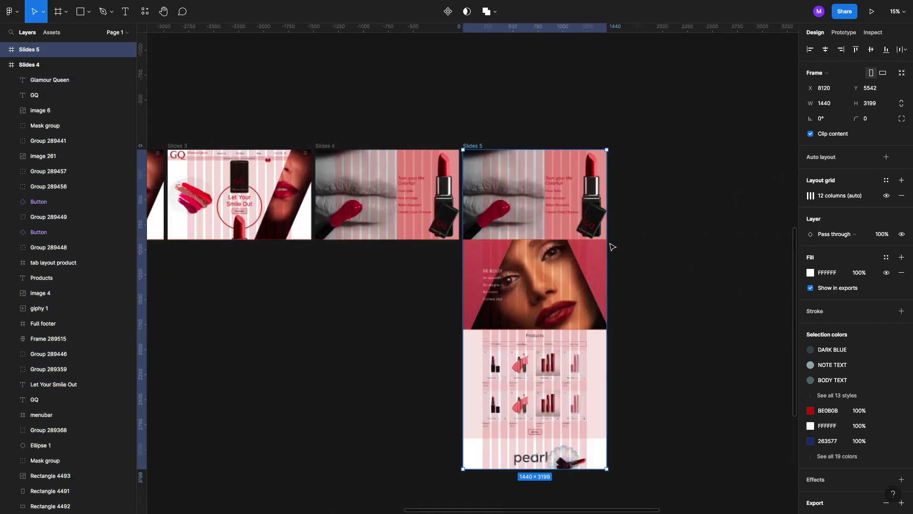
In Slides 5, shift the BE BOLD! section's face image to X -679 and move its text group right to X 300
{"action": "left_click", "coordinate": [592, 296]}
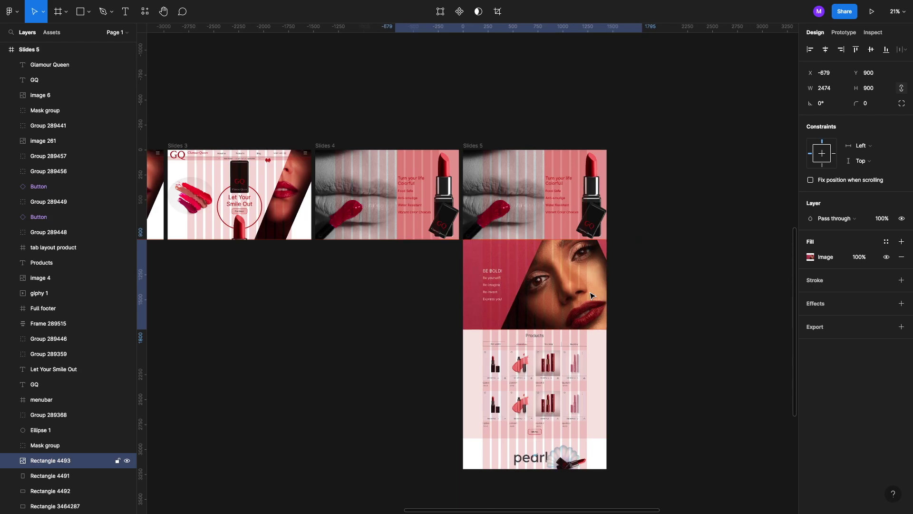
{"action": "left_click", "coordinate": [490, 291]}
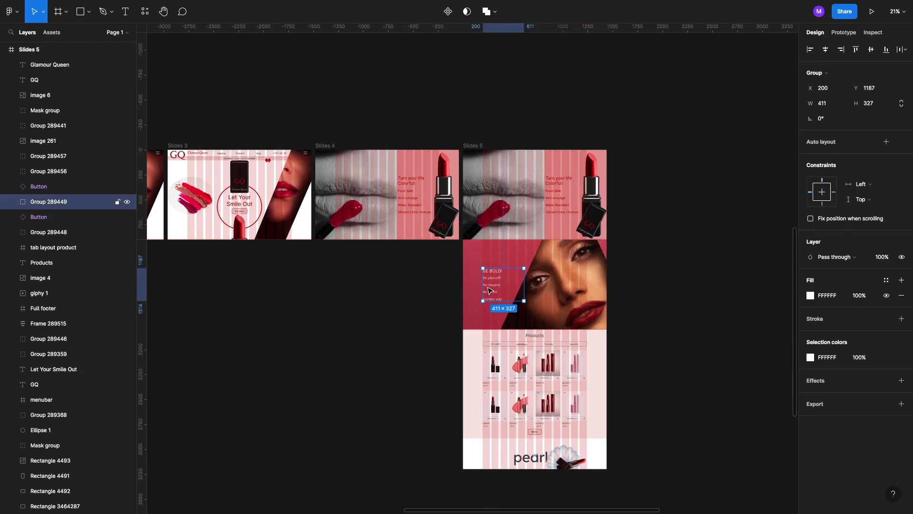
{"action": "key", "text": "shift+Right"}
{"action": "key", "text": "shift+Right"}
{"action": "key", "text": "shift+Right"}
{"action": "key", "text": "shift+Right"}
{"action": "key", "text": "shift+Right"}
{"action": "key", "text": "shift+Right"}
{"action": "key", "text": "shift+Right"}
{"action": "key", "text": "shift+Right"}
{"action": "key", "text": "shift+Right"}
{"action": "key", "text": "shift+Right"}
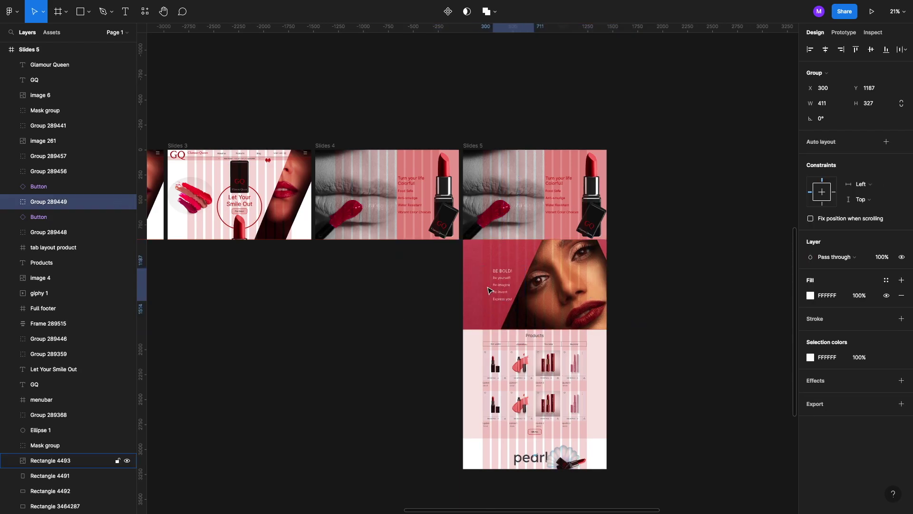
Move the lipstick and its lettered cap to the left of the BE BOLD! text in Slides 5, with the cap rotated 28.88°
{"action": "scroll", "coordinate": [489, 290], "scroll_direction": "up", "scroll_amount": 5}
{"action": "left_click_drag", "start_coordinate": [675, 111], "coordinate": [478, 273]}
{"action": "left_click", "coordinate": [678, 158]}
{"action": "left_click", "coordinate": [673, 174], "text": "shift"}
{"action": "left_click", "coordinate": [670, 188], "text": "shift"}
{"action": "left_click_drag", "start_coordinate": [682, 162], "coordinate": [474, 319]}
{"action": "scroll", "coordinate": [449, 252], "scroll_direction": "down", "scroll_amount": 5}
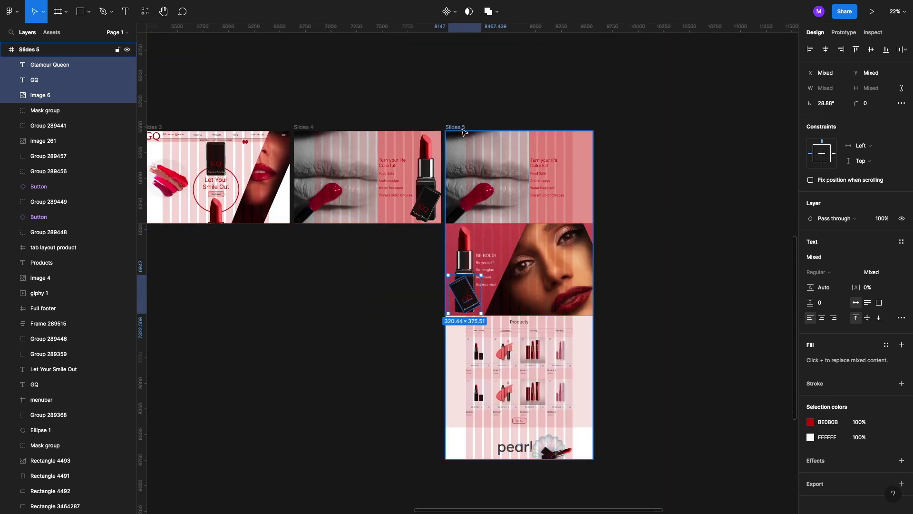
Move all contents of Slides 5 up 900 px together and set the frame's height to 900
{"action": "left_click", "coordinate": [462, 128]}
{"action": "key", "text": "Return"}
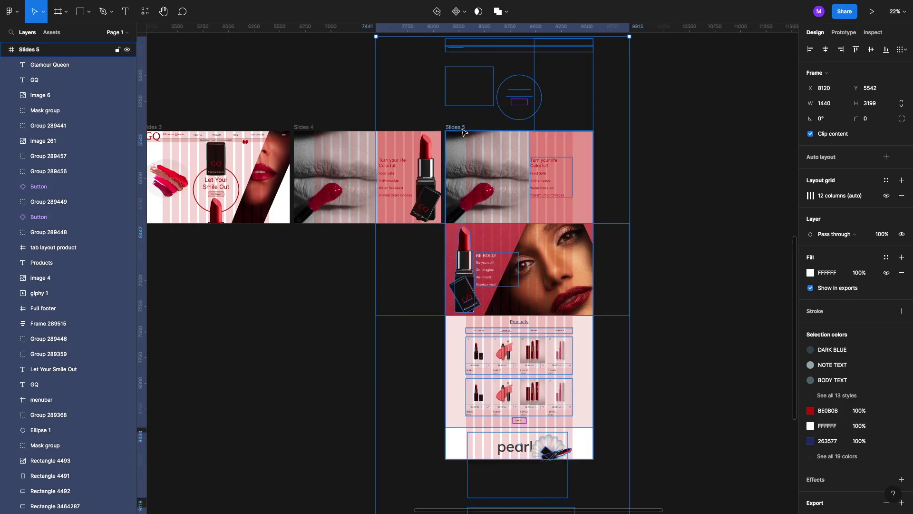
{"action": "key", "text": "shift+Up"}
{"action": "key", "text": "Escape"}
{"action": "left_click", "coordinate": [461, 128]}
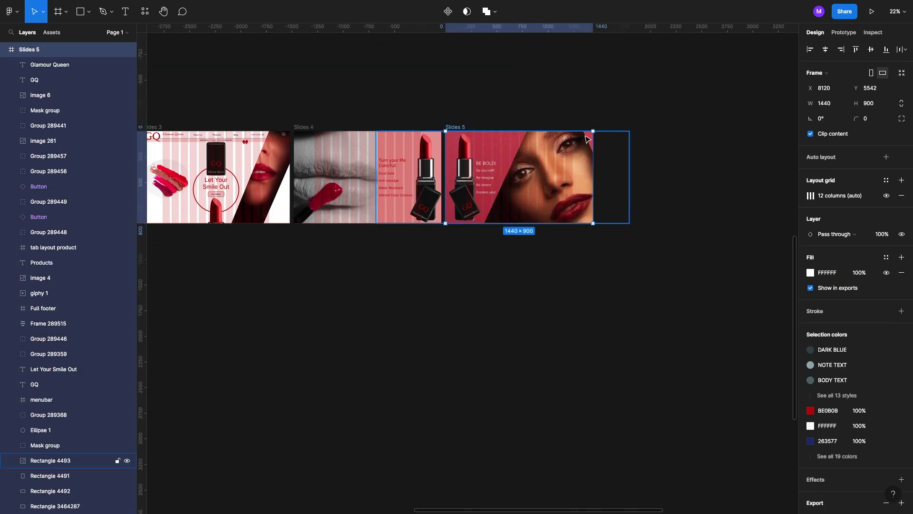
Duplicate the Slides 5 frame and extend the copy downward to a height of about 2627
{"action": "key", "text": "ctrl+d"}
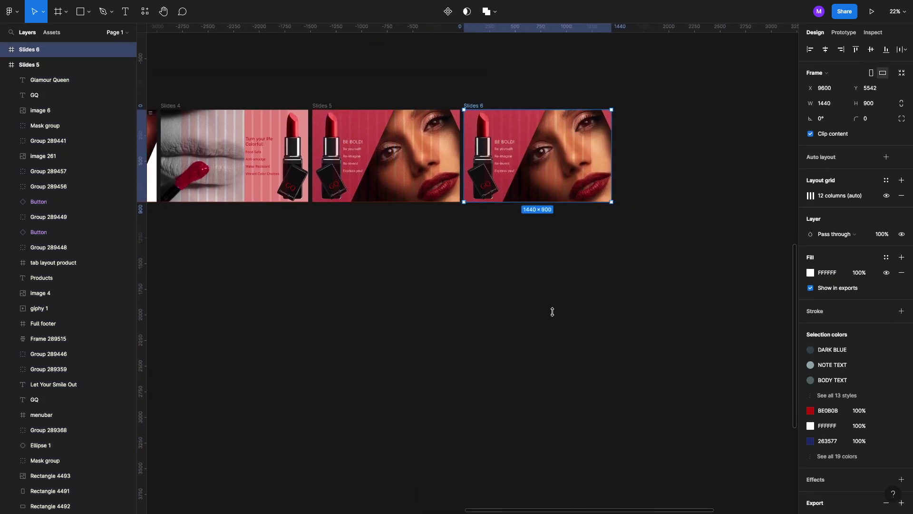
{"action": "left_click_drag", "start_coordinate": [558, 371], "coordinate": [560, 380]}
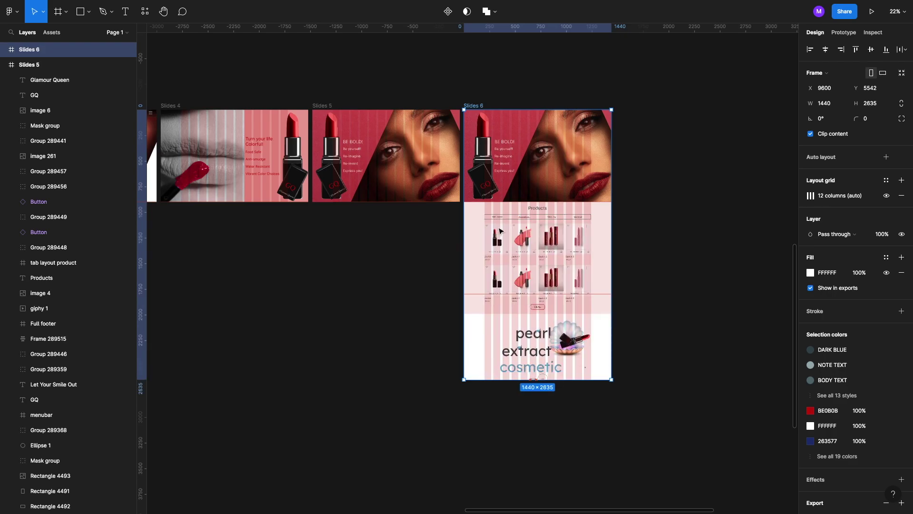
{"action": "scroll", "coordinate": [509, 258], "scroll_direction": "up", "scroll_amount": 5}
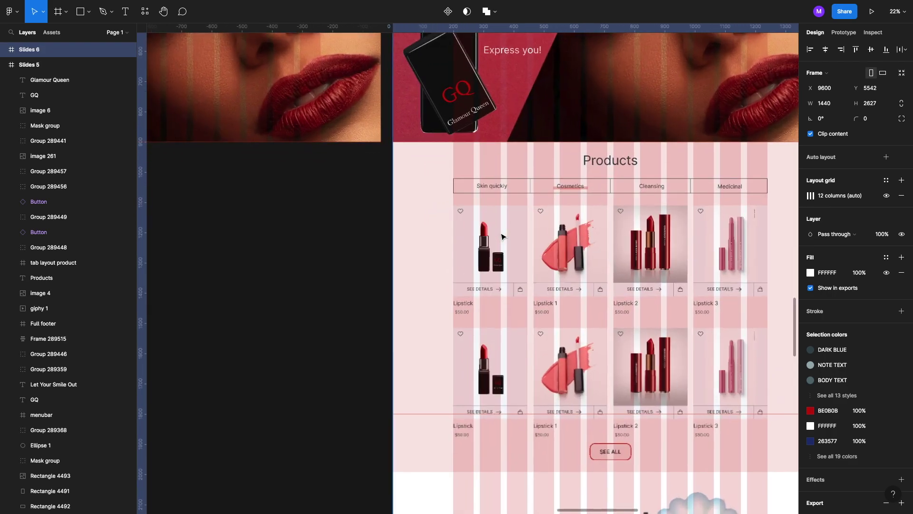
Move the lipstick and the cap with its GQ and Glamour Queen lettering down over the first product card in Slides 6
{"action": "scroll", "coordinate": [502, 237], "scroll_direction": "up", "scroll_amount": 2}
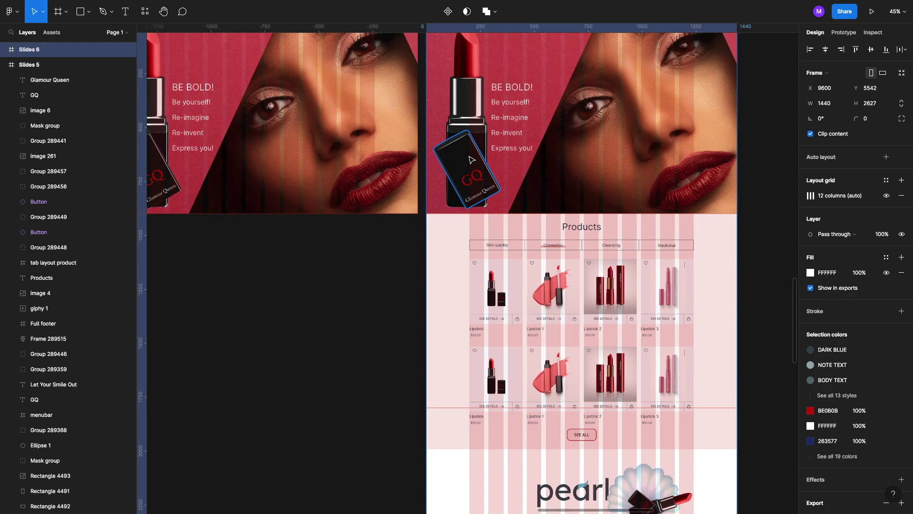
{"action": "left_click", "coordinate": [476, 172]}
{"action": "left_click", "coordinate": [480, 193], "text": "shift"}
{"action": "left_click", "coordinate": [473, 178], "text": "shift"}
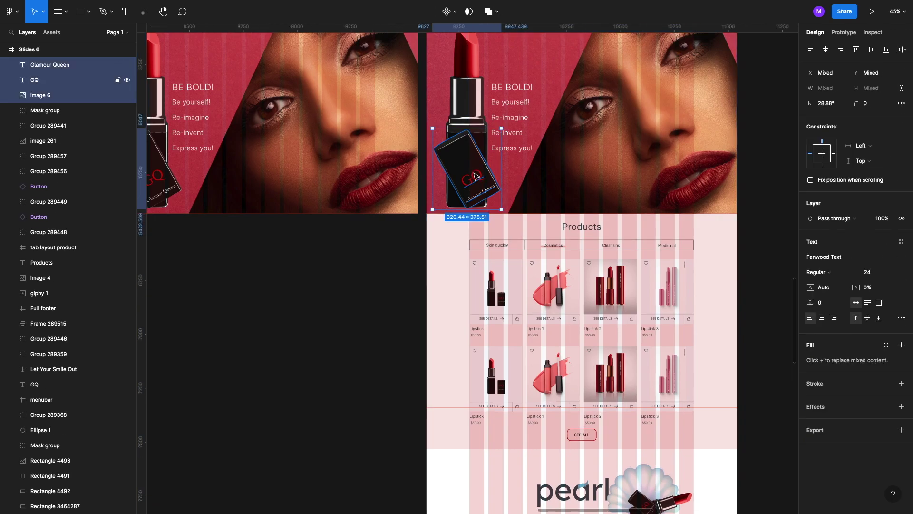
{"action": "left_click", "coordinate": [471, 111], "text": "shift"}
{"action": "left_click_drag", "start_coordinate": [476, 145], "coordinate": [497, 257]}
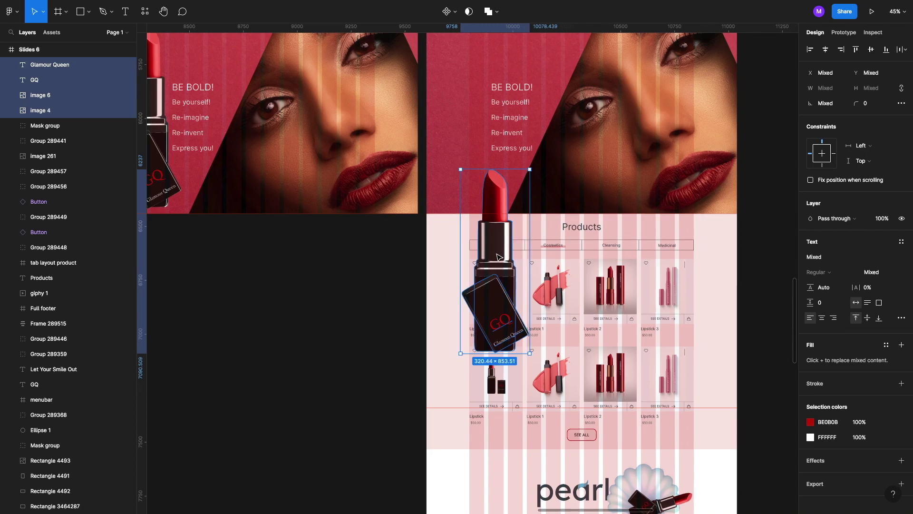
Set the cap and its lettering to 0° rotation and place them upright beside the lipstick in Slides 6
{"action": "scroll", "coordinate": [498, 256], "scroll_direction": "up", "scroll_amount": 5}
{"action": "left_click_drag", "start_coordinate": [458, 118], "coordinate": [465, 126]}
{"action": "left_click", "coordinate": [367, 204]}
{"action": "left_click", "coordinate": [484, 287]}
{"action": "left_click", "coordinate": [477, 247], "text": "shift"}
{"action": "left_click", "coordinate": [476, 212], "text": "shift"}
{"action": "left_click_drag", "start_coordinate": [536, 140], "coordinate": [570, 187]}
{"action": "left_click", "coordinate": [826, 104]}
{"action": "type", "text": "0"}
{"action": "key", "text": "Return"}
{"action": "left_click_drag", "start_coordinate": [462, 207], "coordinate": [578, 215]}
Scale the lipstick image down to about 37.55 × 165 and fit it over the lipstick in the first product card
{"action": "left_click", "coordinate": [433, 203]}
{"action": "scroll", "coordinate": [432, 204], "scroll_direction": "down", "scroll_amount": 5}
{"action": "key", "text": "k"}
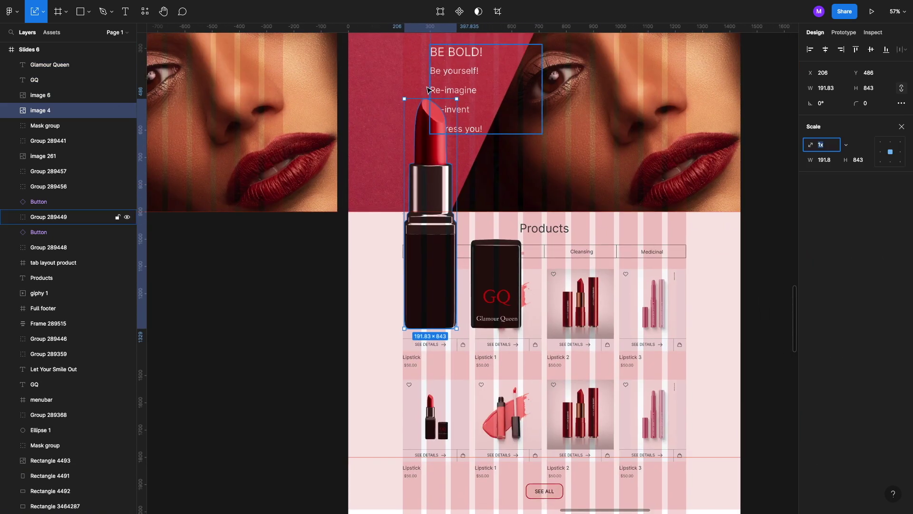
{"action": "left_click_drag", "start_coordinate": [428, 144], "coordinate": [428, 281]}
{"action": "scroll", "coordinate": [427, 285], "scroll_direction": "up", "scroll_amount": 8}
{"action": "scroll", "coordinate": [435, 292], "scroll_direction": "down", "scroll_amount": 5}
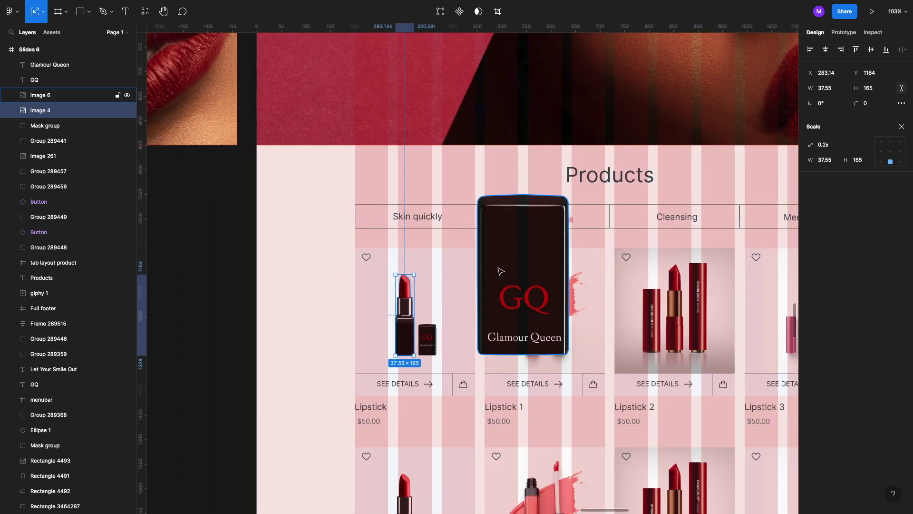
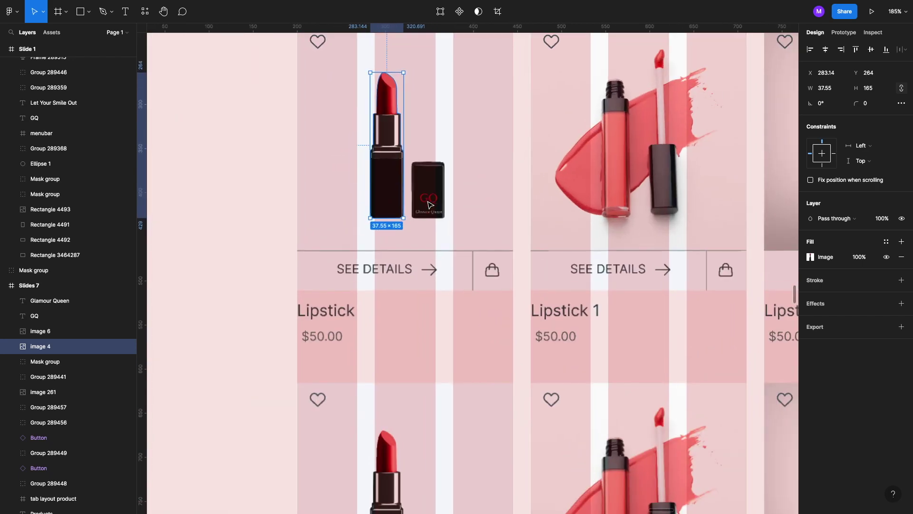
Move the lipstick and its lettered cap from the first product card in Slides 7 down beside the pearl shell
{"action": "left_click", "coordinate": [433, 180], "text": "shift"}
{"action": "scroll", "coordinate": [435, 176], "scroll_direction": "down", "scroll_amount": 7}
{"action": "left_click_drag", "start_coordinate": [454, 127], "coordinate": [664, 359]}
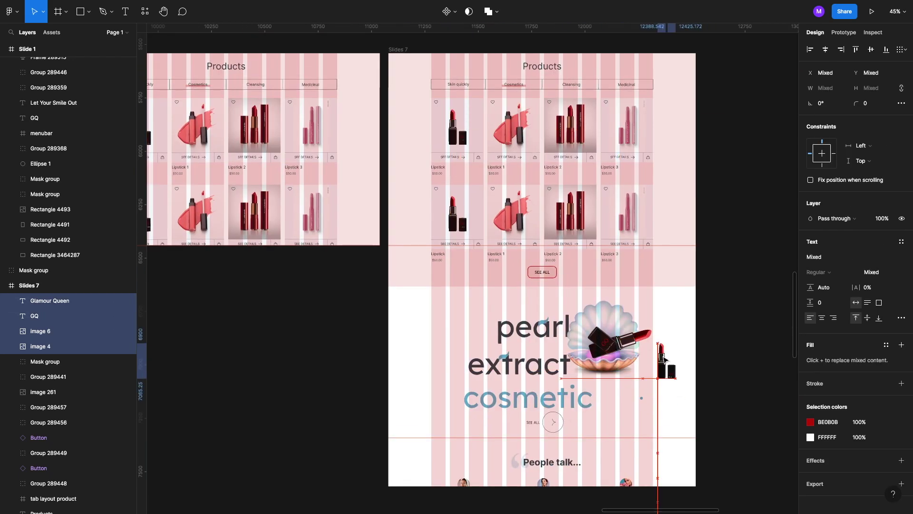
Place the lipstick over the matching one in the pearl shell, rotating and scaling it to fit
{"action": "scroll", "coordinate": [664, 359], "scroll_direction": "up", "scroll_amount": 5}
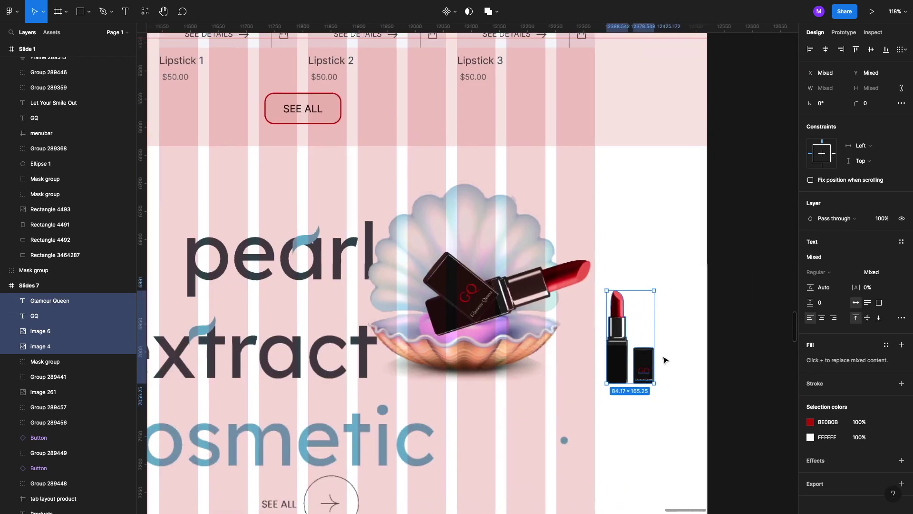
{"action": "scroll", "coordinate": [594, 335], "scroll_direction": "up", "scroll_amount": 5}
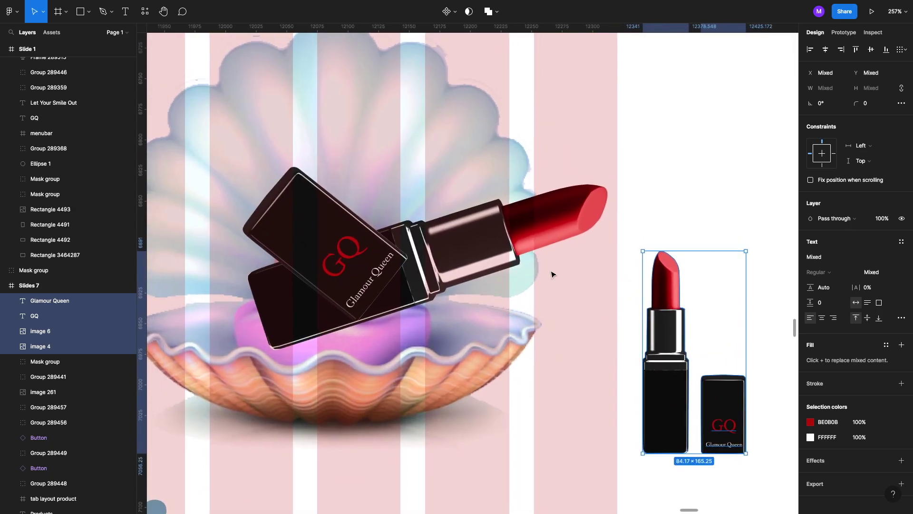
{"action": "left_click", "coordinate": [668, 286]}
{"action": "left_click_drag", "start_coordinate": [668, 286], "coordinate": [422, 193]}
{"action": "left_click_drag", "start_coordinate": [447, 155], "coordinate": [590, 205]}
{"action": "key", "text": "k"}
{"action": "key", "text": "v"}
{"action": "left_click_drag", "start_coordinate": [511, 232], "coordinate": [527, 227]}
{"action": "key", "text": "k"}
{"action": "left_click_drag", "start_coordinate": [604, 199], "coordinate": [611, 198]}
Place the cap with its GQ and Glamour Queen lettering over the shell's matching cap, rotating and scaling it to fit
{"action": "left_click_drag", "start_coordinate": [683, 361], "coordinate": [761, 458]}
{"action": "left_click_drag", "start_coordinate": [714, 380], "coordinate": [268, 232]}
{"action": "left_click_drag", "start_coordinate": [272, 197], "coordinate": [298, 220]}
{"action": "left_click_drag", "start_coordinate": [260, 184], "coordinate": [235, 161]}
{"action": "left_click_drag", "start_coordinate": [291, 161], "coordinate": [291, 154]}
{"action": "left_click", "coordinate": [569, 353]}
Move all contents of Slides 7 up together until the pearl extract cosmetic section starts at the frame's top edge
{"action": "scroll", "coordinate": [569, 352], "scroll_direction": "down", "scroll_amount": 10}
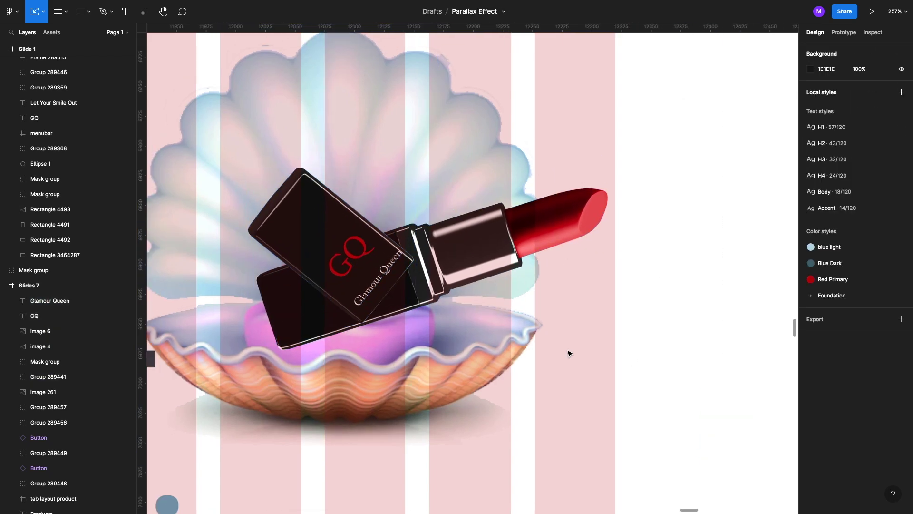
{"action": "scroll", "coordinate": [568, 353], "scroll_direction": "down", "scroll_amount": 10}
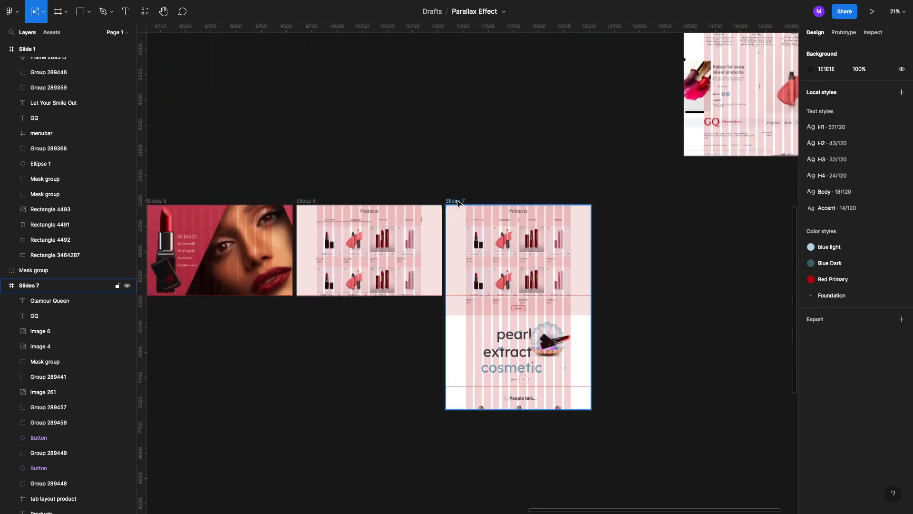
{"action": "left_click", "coordinate": [459, 204]}
{"action": "key", "text": "Return"}
{"action": "key", "text": "shift+Up"}
{"action": "key", "text": "shift+Up"}
{"action": "key", "text": "shift+Up"}
{"action": "key", "text": "shift+Up"}
{"action": "key", "text": "shift+Up"}
{"action": "key", "text": "shift+Up"}
{"action": "key", "text": "shift+Up"}
{"action": "key", "text": "shift+Up"}
{"action": "key", "text": "shift+Up"}
{"action": "key", "text": "shift+Up"}
{"action": "key", "text": "shift+Up"}
{"action": "left_click", "coordinate": [633, 240]}
Set the Slides 7 frame's height to 900
{"action": "scroll", "coordinate": [573, 241], "scroll_direction": "up", "scroll_amount": 5}
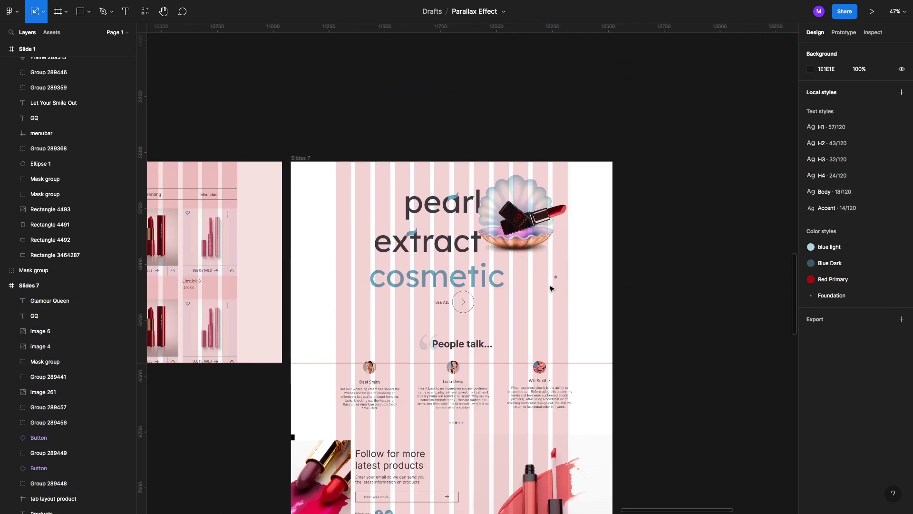
{"action": "scroll", "coordinate": [471, 303], "scroll_direction": "down", "scroll_amount": 4}
{"action": "left_click", "coordinate": [388, 228]}
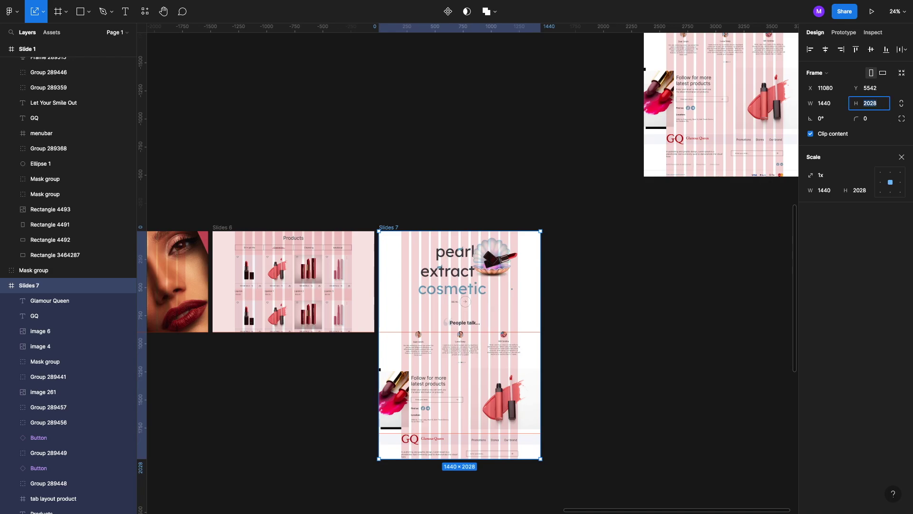
{"action": "key", "text": "Return"}
Select the 00. Full Page frame in the Slides 1–7 row and show its prototype settings
{"action": "scroll", "coordinate": [516, 172], "scroll_direction": "down", "scroll_amount": 5}
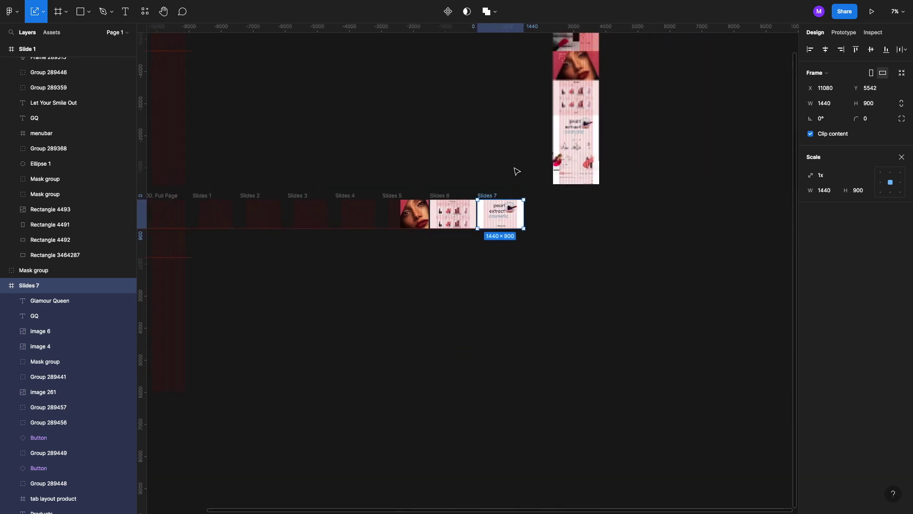
{"action": "scroll", "coordinate": [517, 172], "scroll_direction": "down", "scroll_amount": 2}
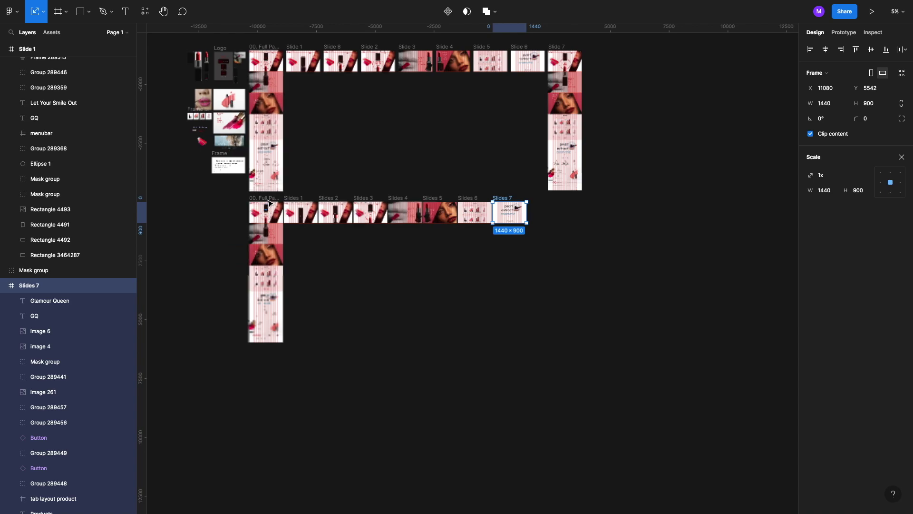
{"action": "left_click", "coordinate": [267, 198]}
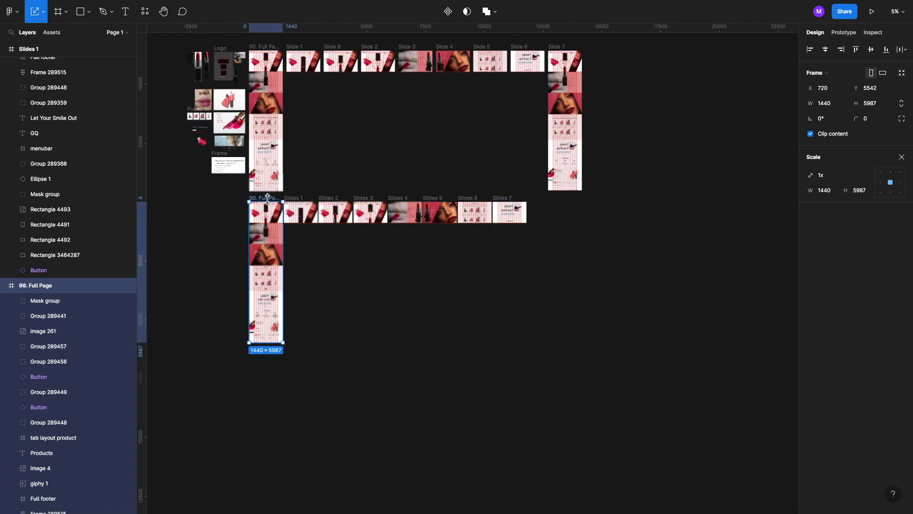
{"action": "key", "text": "alt"}
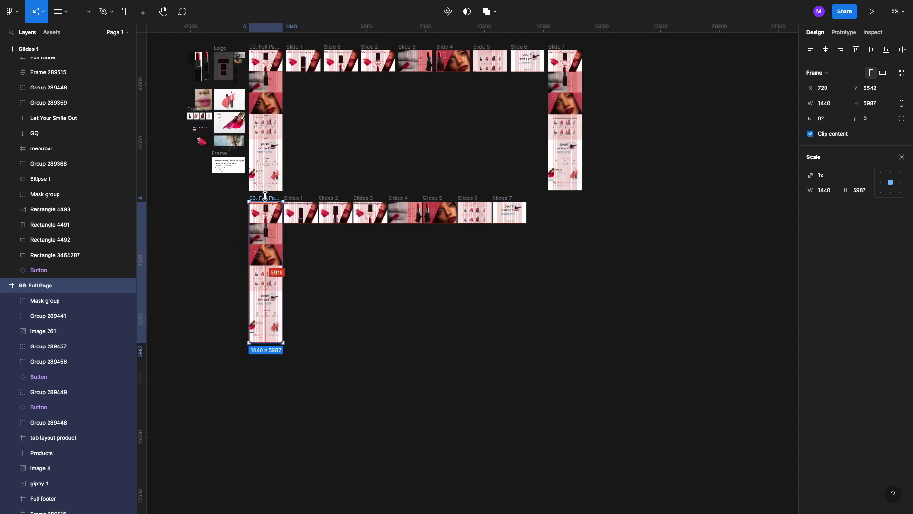
{"action": "scroll", "coordinate": [376, 233], "scroll_direction": "up", "scroll_amount": 2}
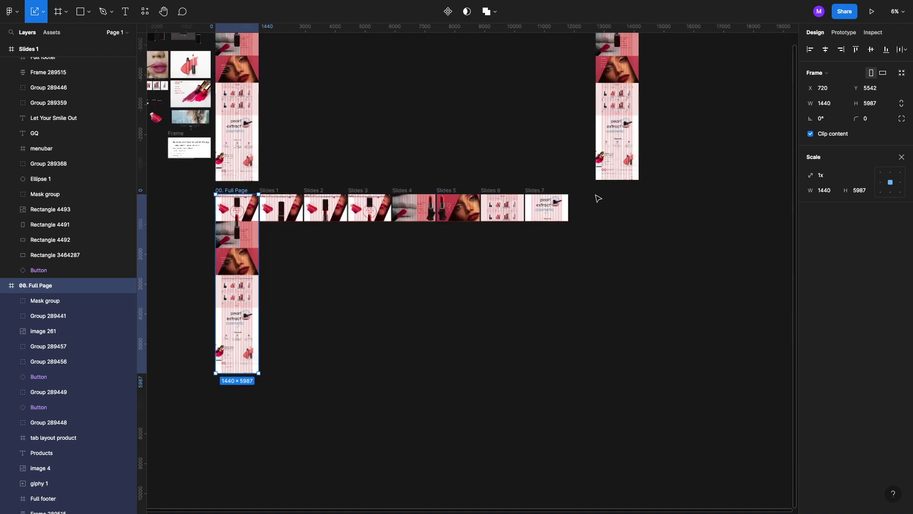
{"action": "left_click", "coordinate": [843, 32]}
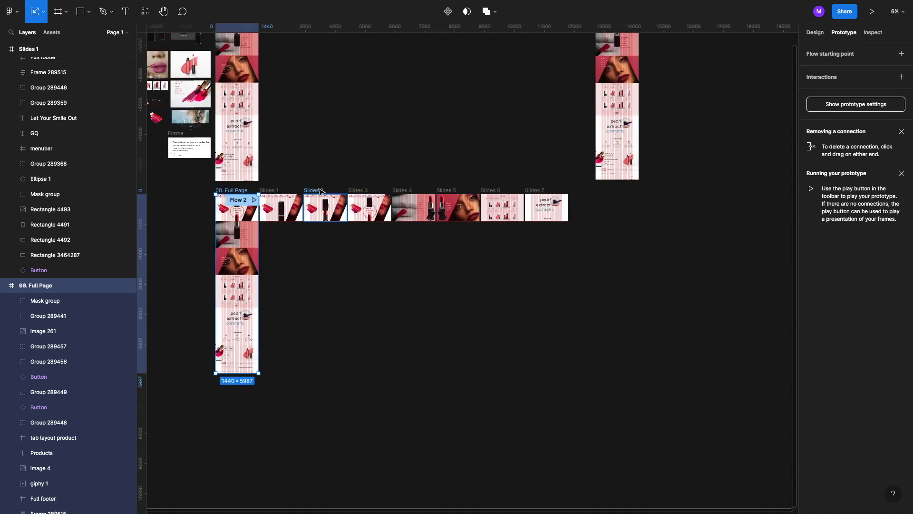
Link Slides 3 to Slides 4 with an on-click Smart animate transition using custom easing and a duration of 2400
{"action": "left_click", "coordinate": [366, 192]}
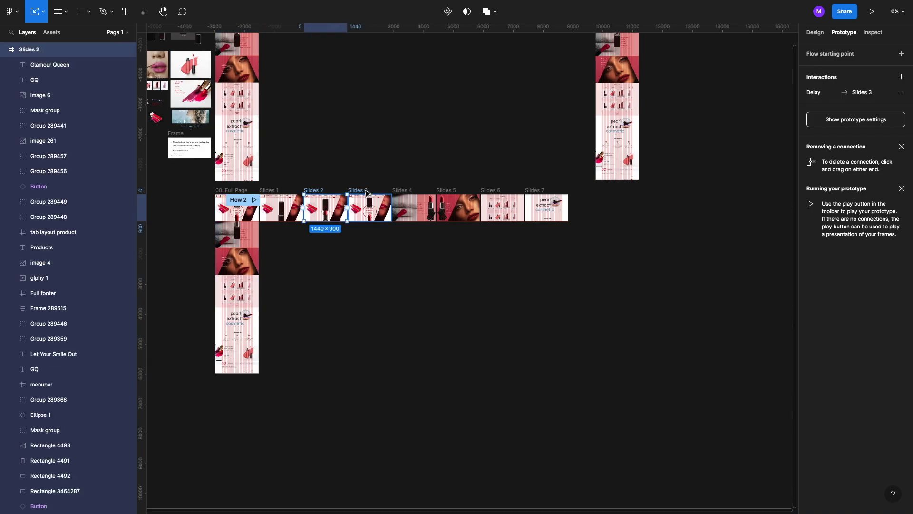
{"action": "scroll", "coordinate": [367, 192], "scroll_direction": "up", "scroll_amount": 5}
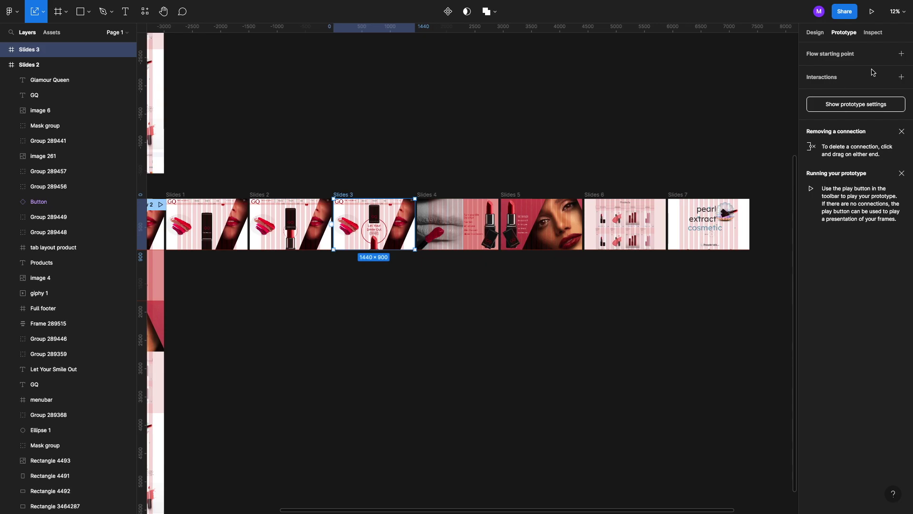
{"action": "scroll", "coordinate": [359, 256], "scroll_direction": "up", "scroll_amount": 8}
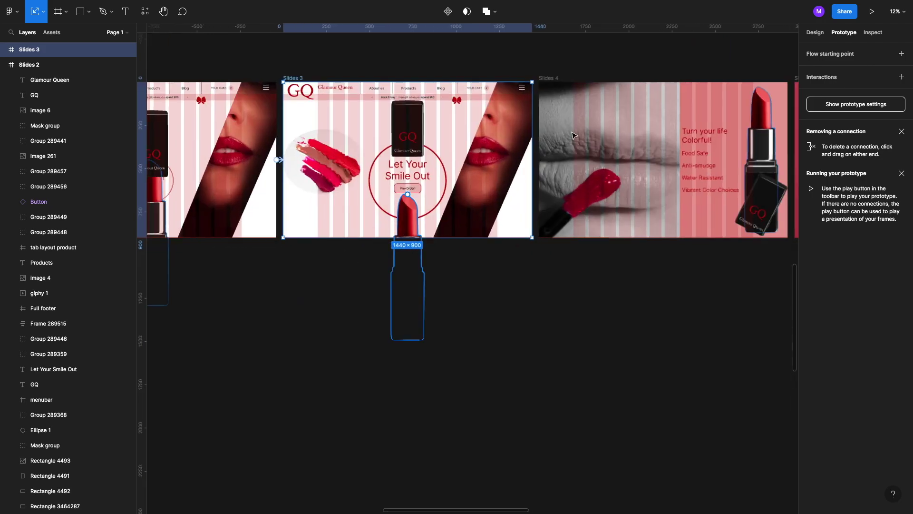
{"action": "scroll", "coordinate": [601, 119], "scroll_direction": "right", "scroll_amount": 2}
{"action": "scroll", "coordinate": [602, 119], "scroll_direction": "up", "scroll_amount": 1}
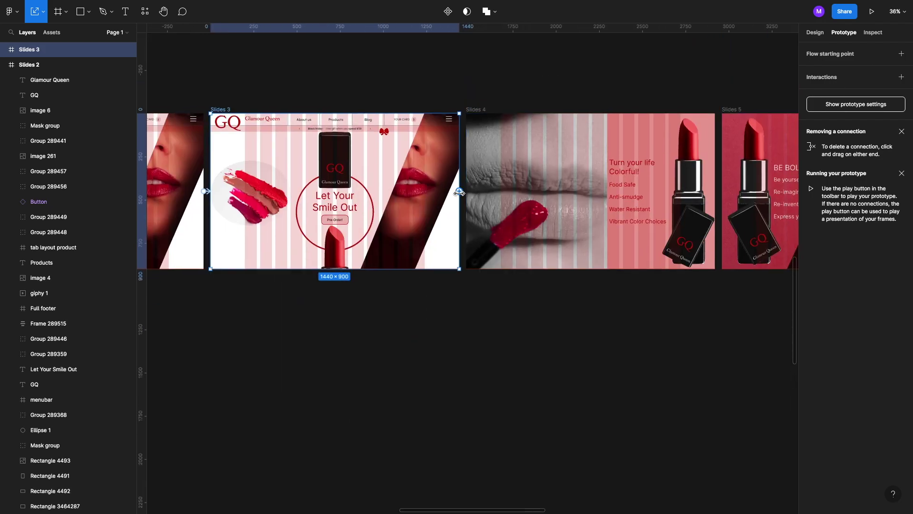
{"action": "left_click_drag", "start_coordinate": [460, 191], "coordinate": [566, 219]}
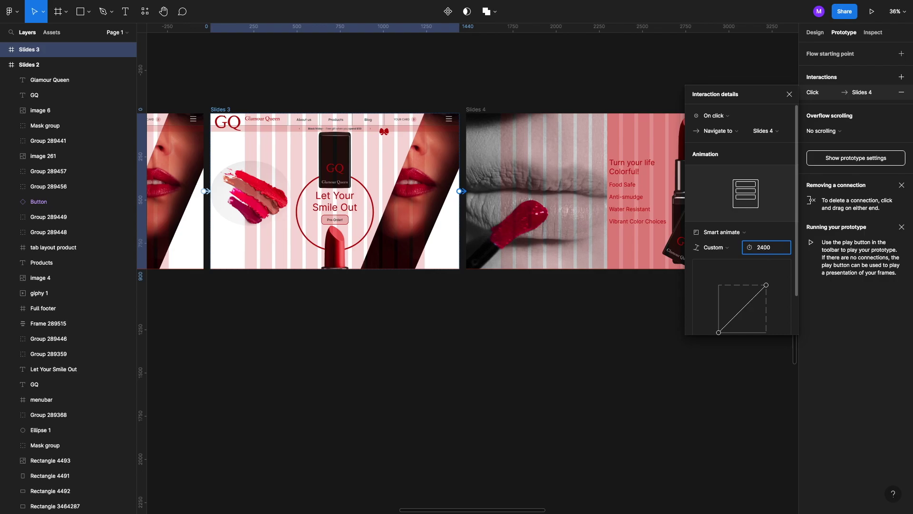
{"action": "left_click", "coordinate": [790, 93]}
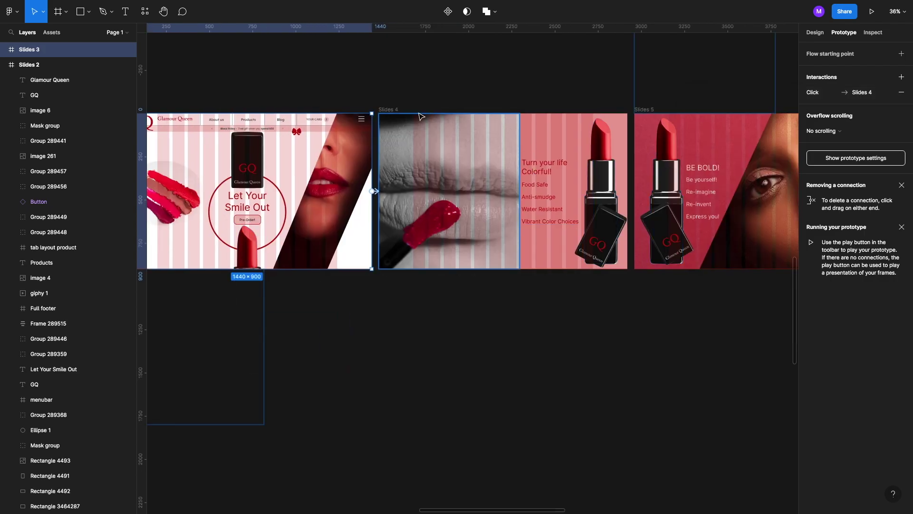
Link Slides 4 to Slides 5, Slides 5 to Slides 6, and Slides 6 to Slides 7 with prototype connections
{"action": "left_click", "coordinate": [390, 110]}
{"action": "left_click_drag", "start_coordinate": [628, 191], "coordinate": [683, 198]}
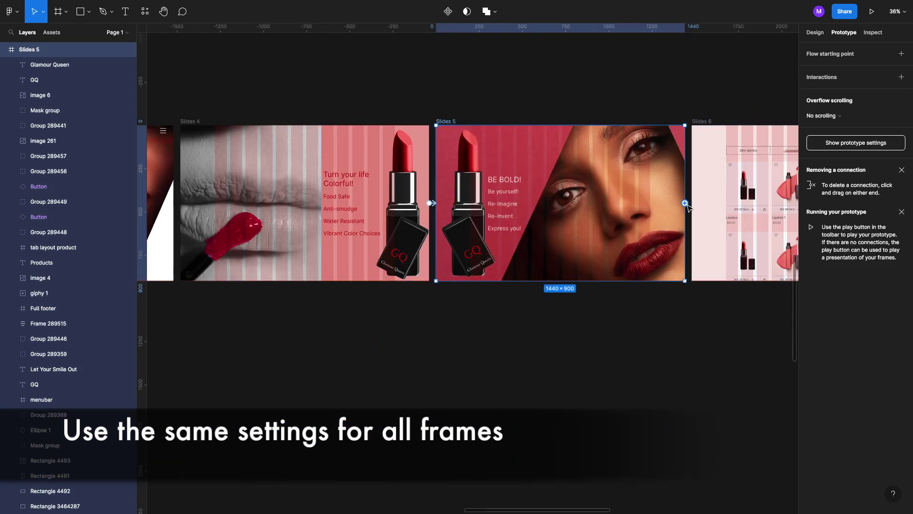
{"action": "left_click_drag", "start_coordinate": [683, 204], "coordinate": [713, 200]}
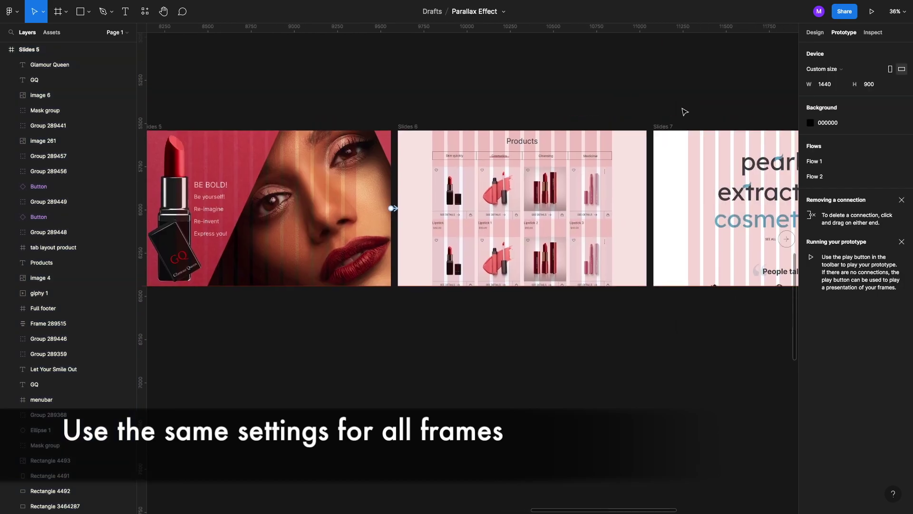
{"action": "left_click", "coordinate": [646, 226]}
{"action": "left_click_drag", "start_coordinate": [647, 208], "coordinate": [685, 208]}
{"action": "scroll", "coordinate": [685, 209], "scroll_direction": "right", "scroll_amount": 4}
Connect Slides 7 back to the 00. Full Page frame with an on-click interaction
{"action": "left_click", "coordinate": [488, 104]}
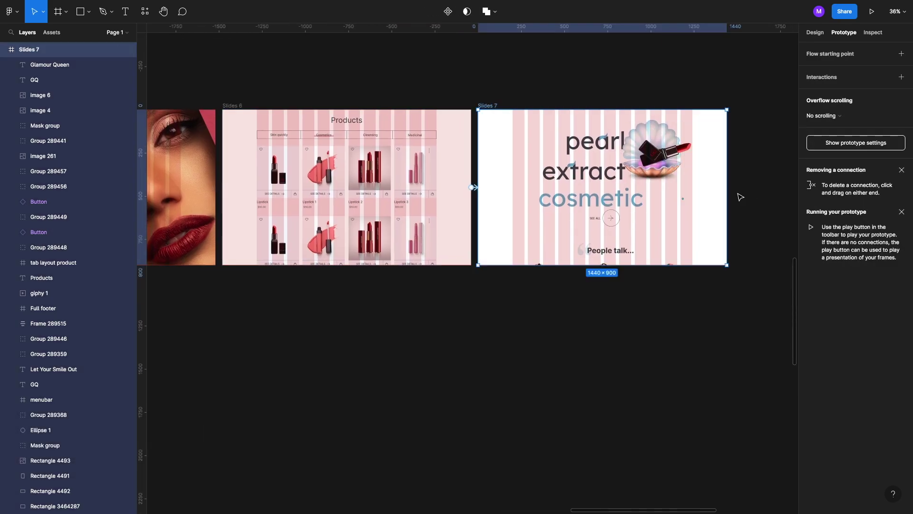
{"action": "scroll", "coordinate": [741, 193], "scroll_direction": "down", "scroll_amount": 8}
{"action": "left_click_drag", "start_coordinate": [734, 190], "coordinate": [229, 314]}
{"action": "key", "text": "Escape"}
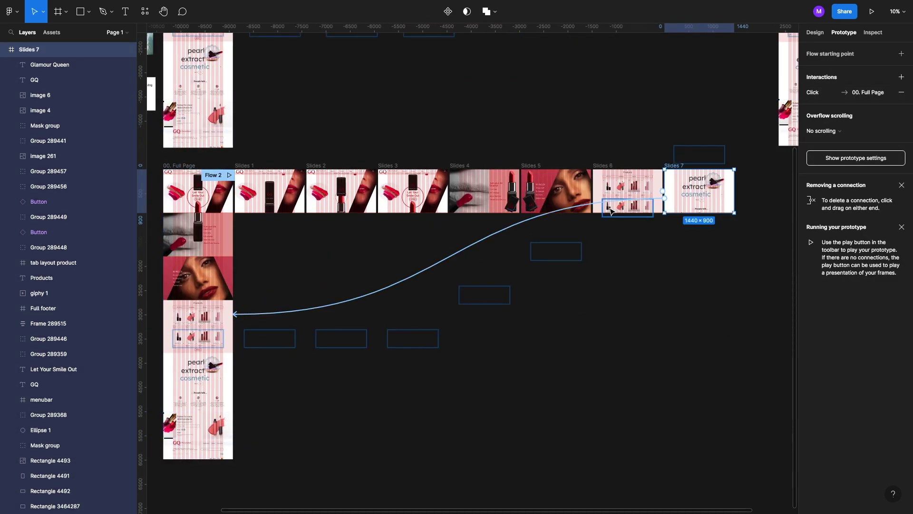
Play the Flow 2 prototype and check the lipstick's animation from the hero section down to the pearl extract section
{"action": "key", "text": "super+alt+Return"}
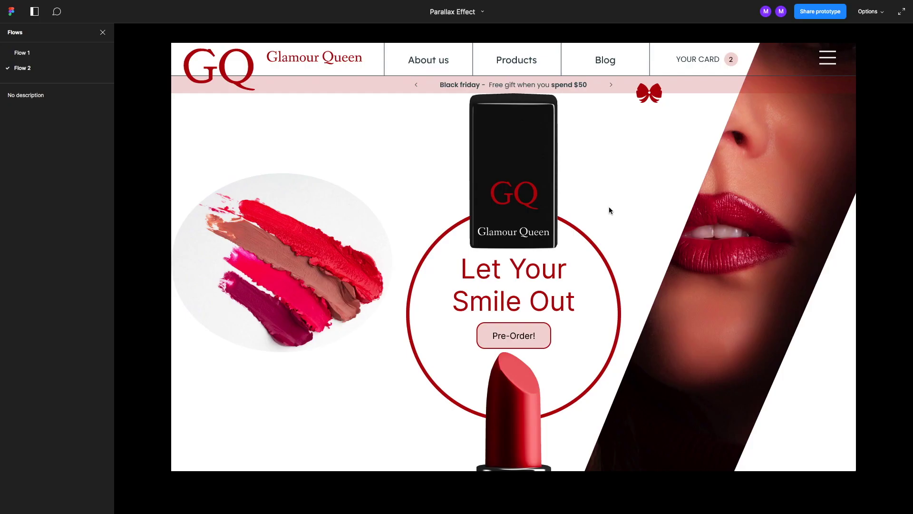
{"action": "left_click", "coordinate": [499, 209]}
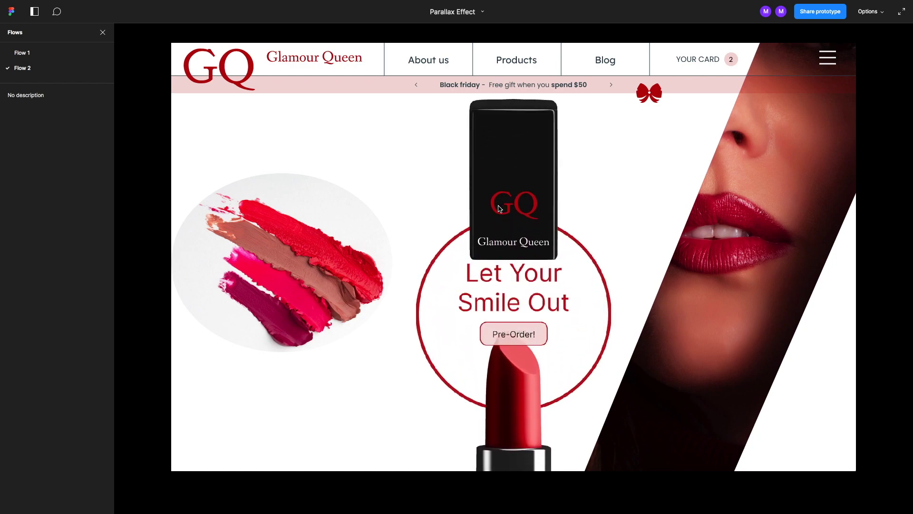
{"action": "scroll", "coordinate": [499, 208], "scroll_direction": "down", "scroll_amount": 2}
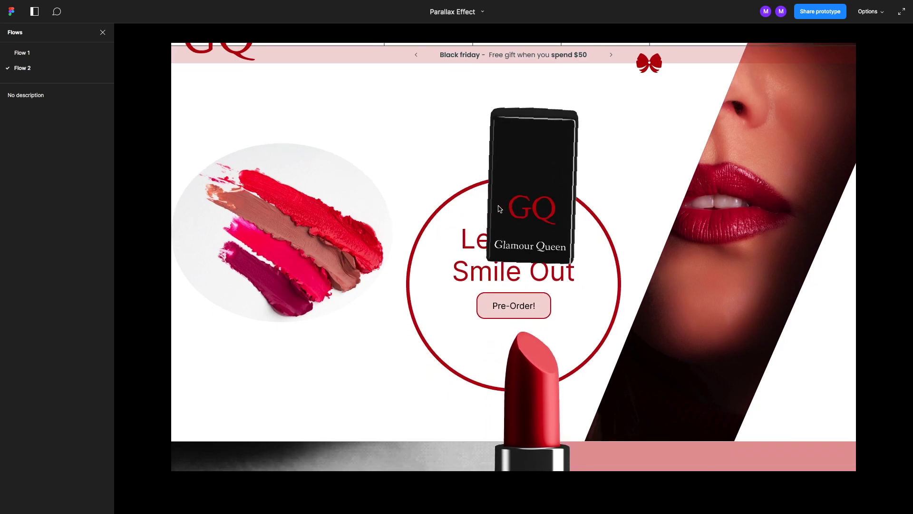
{"action": "scroll", "coordinate": [499, 208], "scroll_direction": "down", "scroll_amount": 5}
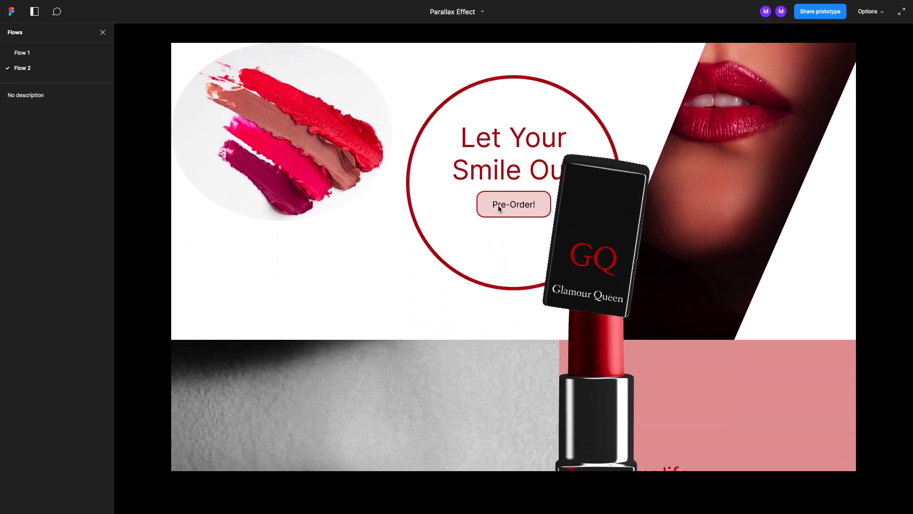
{"action": "scroll", "coordinate": [499, 208], "scroll_direction": "down", "scroll_amount": 10}
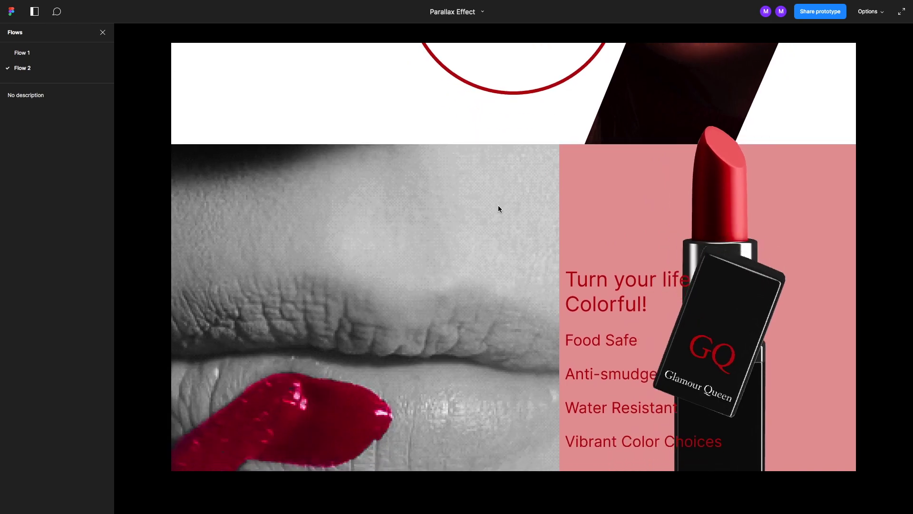
{"action": "scroll", "coordinate": [498, 209], "scroll_direction": "down", "scroll_amount": 5}
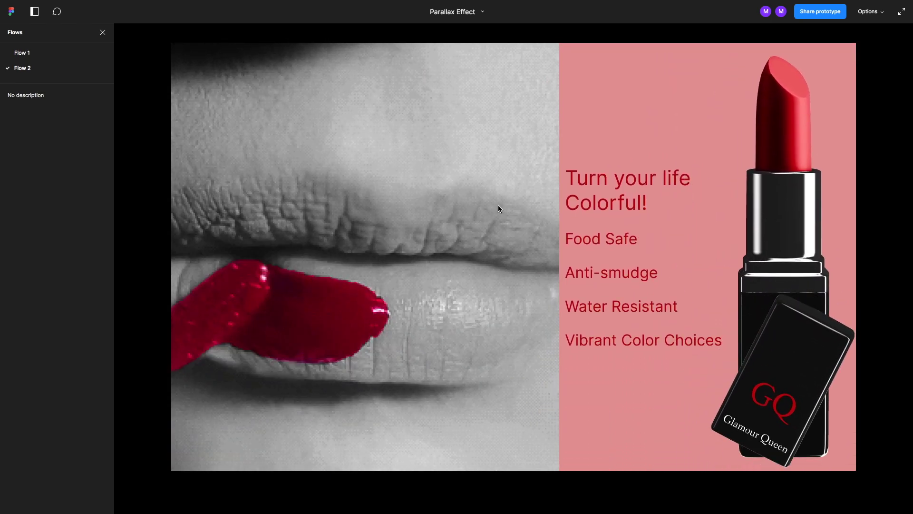
{"action": "scroll", "coordinate": [498, 208], "scroll_direction": "down", "scroll_amount": 3}
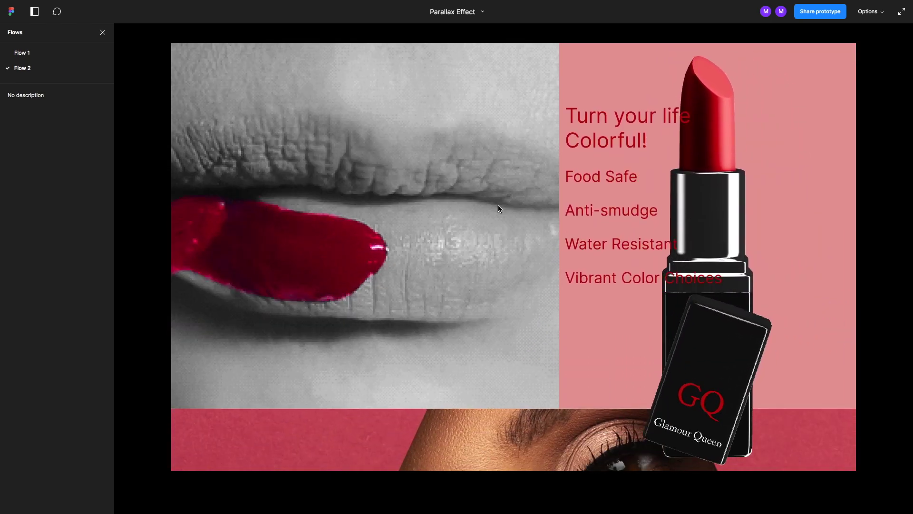
{"action": "scroll", "coordinate": [498, 208], "scroll_direction": "down", "scroll_amount": 2}
{"action": "scroll", "coordinate": [498, 208], "scroll_direction": "down", "scroll_amount": 4}
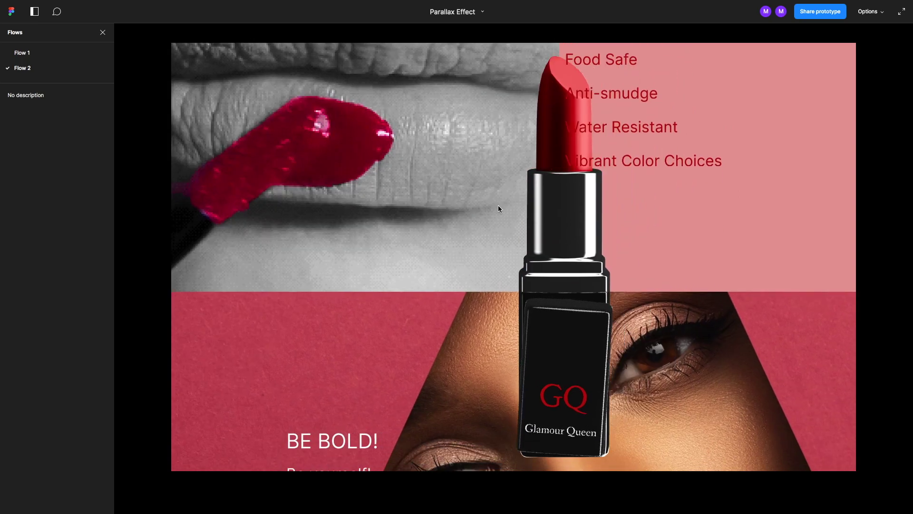
{"action": "scroll", "coordinate": [498, 208], "scroll_direction": "down", "scroll_amount": 6}
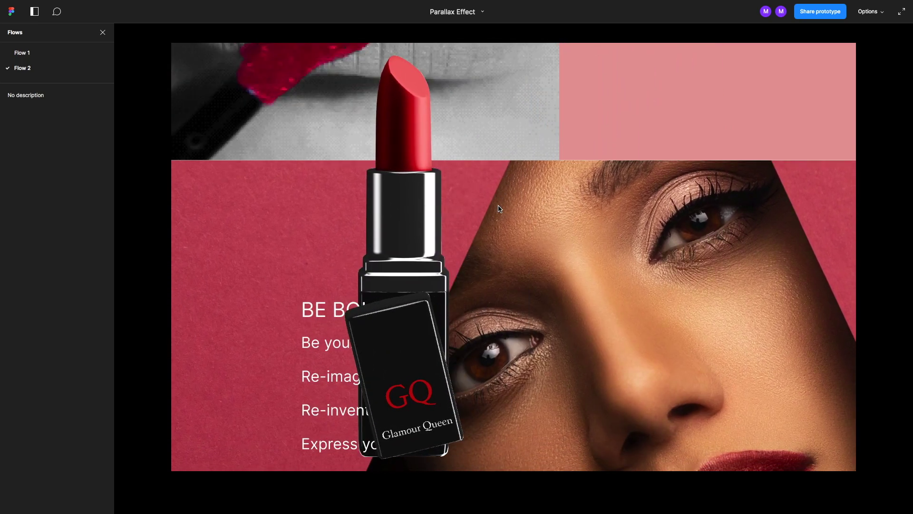
{"action": "scroll", "coordinate": [499, 208], "scroll_direction": "down", "scroll_amount": 5}
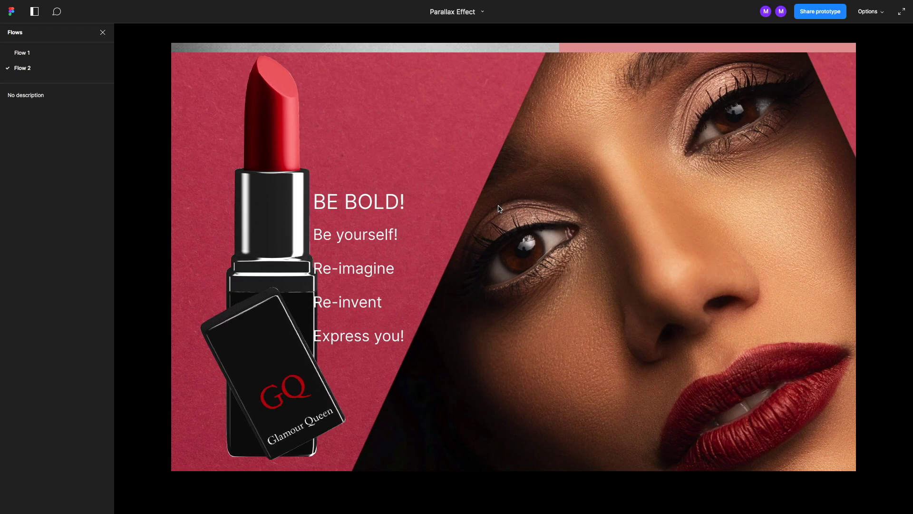
{"action": "scroll", "coordinate": [499, 209], "scroll_direction": "down", "scroll_amount": 4}
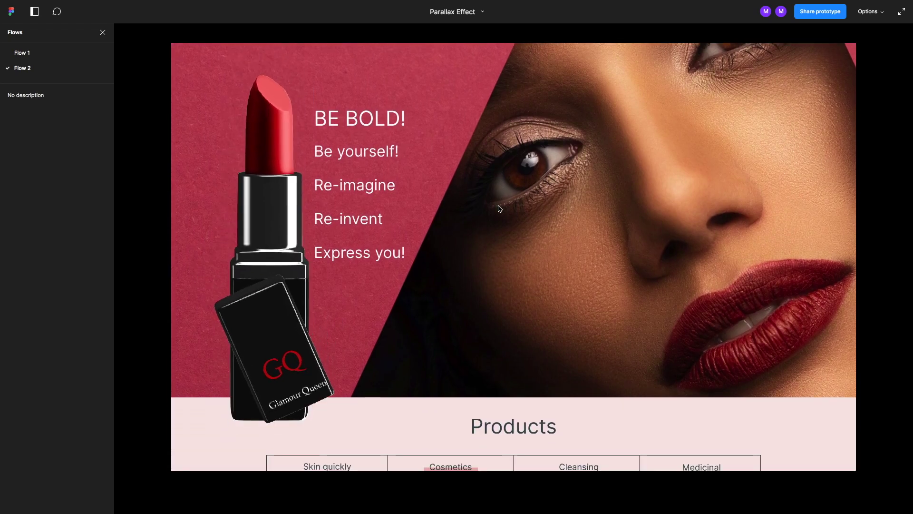
{"action": "scroll", "coordinate": [498, 209], "scroll_direction": "down", "scroll_amount": 8}
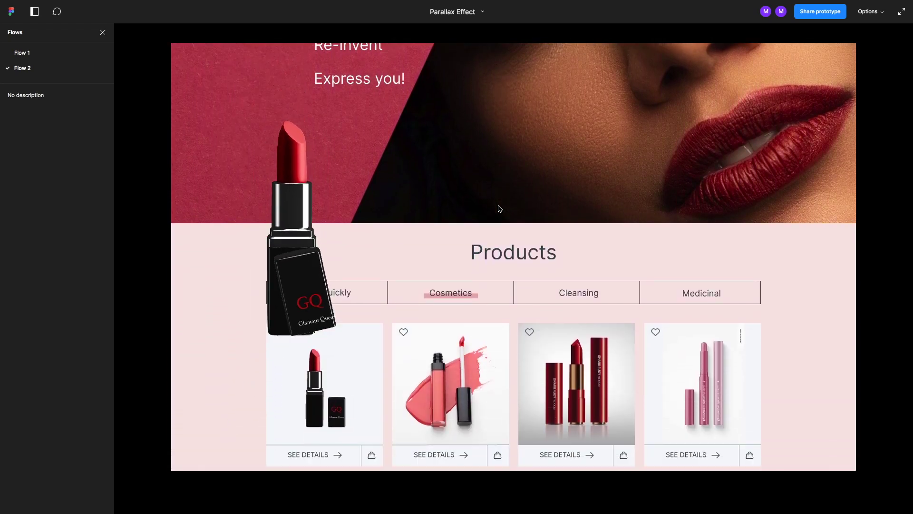
{"action": "scroll", "coordinate": [499, 208], "scroll_direction": "down", "scroll_amount": 8}
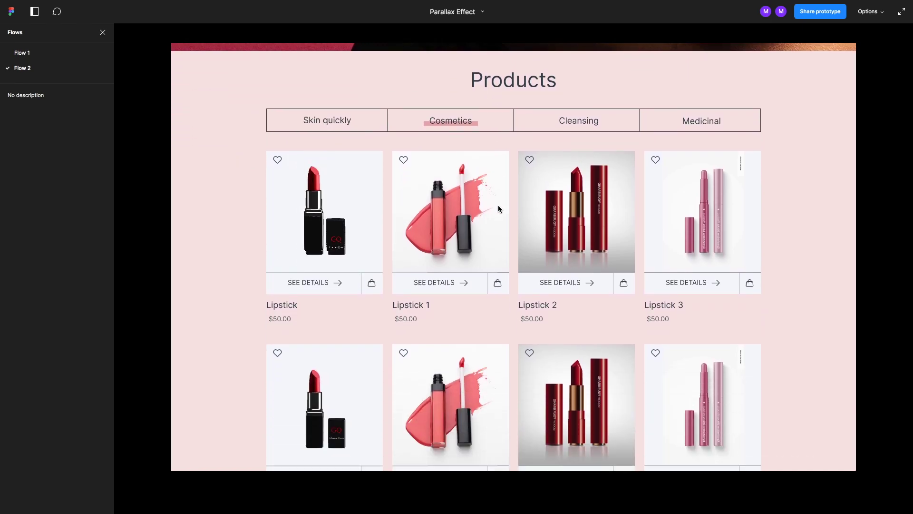
{"action": "scroll", "coordinate": [499, 208], "scroll_direction": "down", "scroll_amount": 1}
{"action": "scroll", "coordinate": [499, 208], "scroll_direction": "down", "scroll_amount": 10}
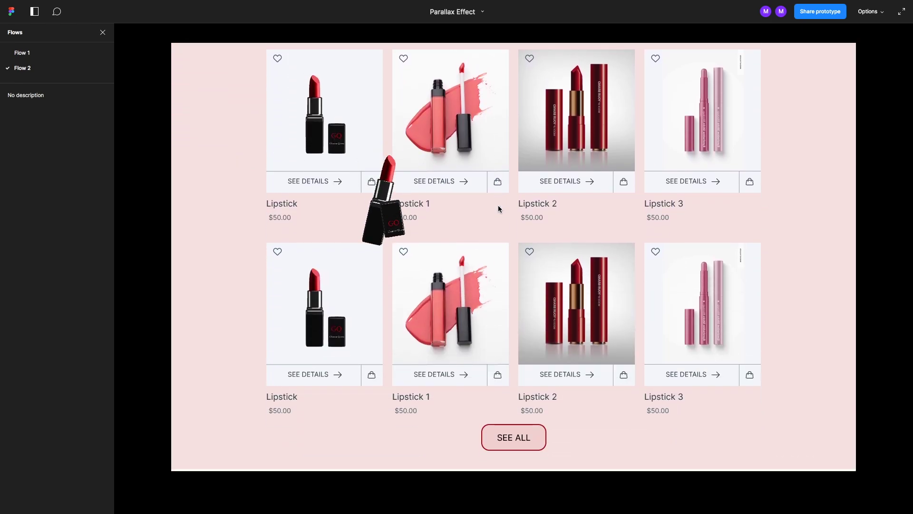
{"action": "scroll", "coordinate": [498, 208], "scroll_direction": "down", "scroll_amount": 4}
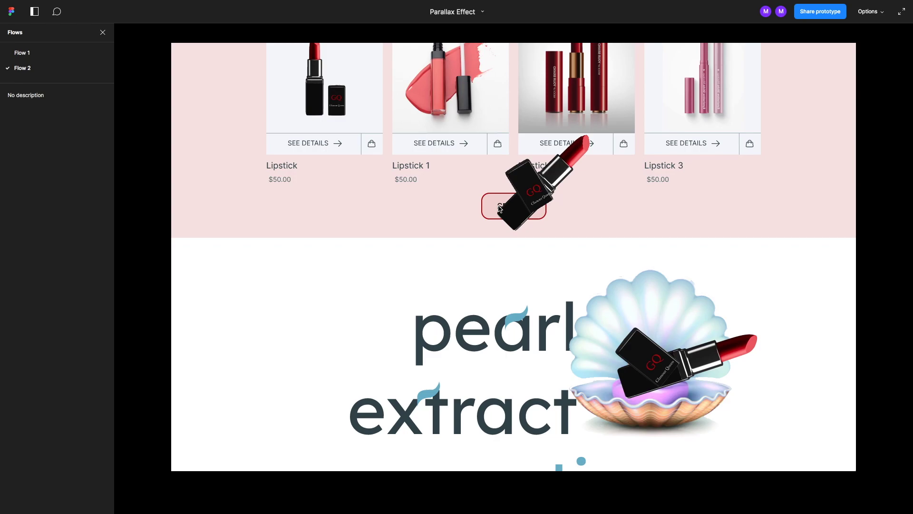
{"action": "scroll", "coordinate": [498, 208], "scroll_direction": "down", "scroll_amount": 2}
Go back up through the playing prototype and check how the lipstick and cap overlap the page sections
{"action": "scroll", "coordinate": [498, 209], "scroll_direction": "up", "scroll_amount": 20}
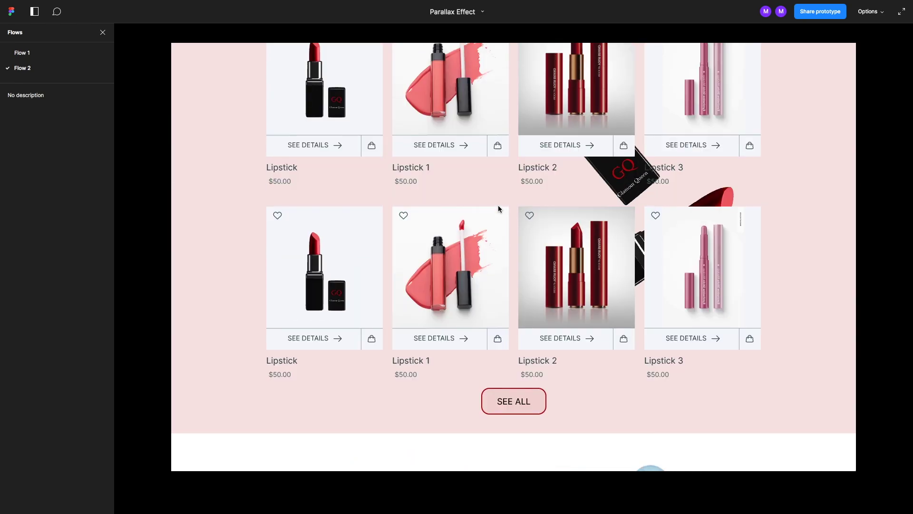
{"action": "scroll", "coordinate": [499, 208], "scroll_direction": "up", "scroll_amount": 20}
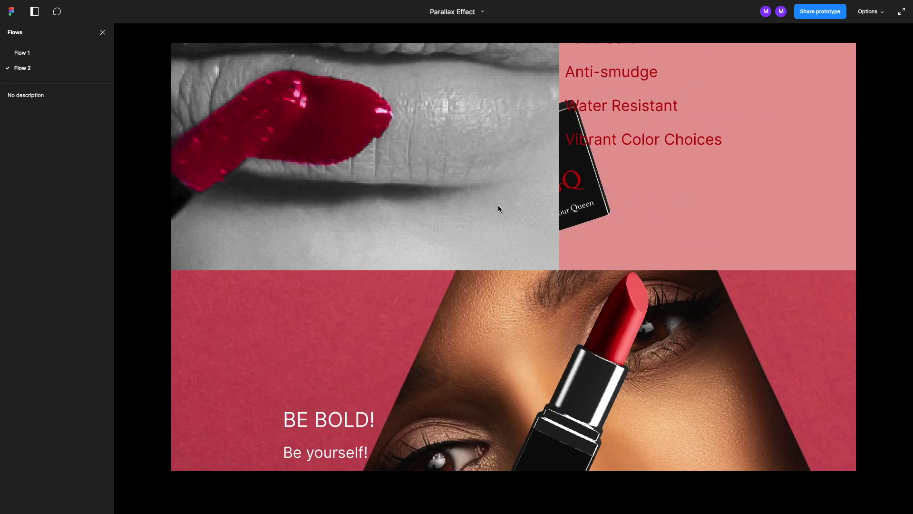
{"action": "scroll", "coordinate": [498, 208], "scroll_direction": "up", "scroll_amount": 6}
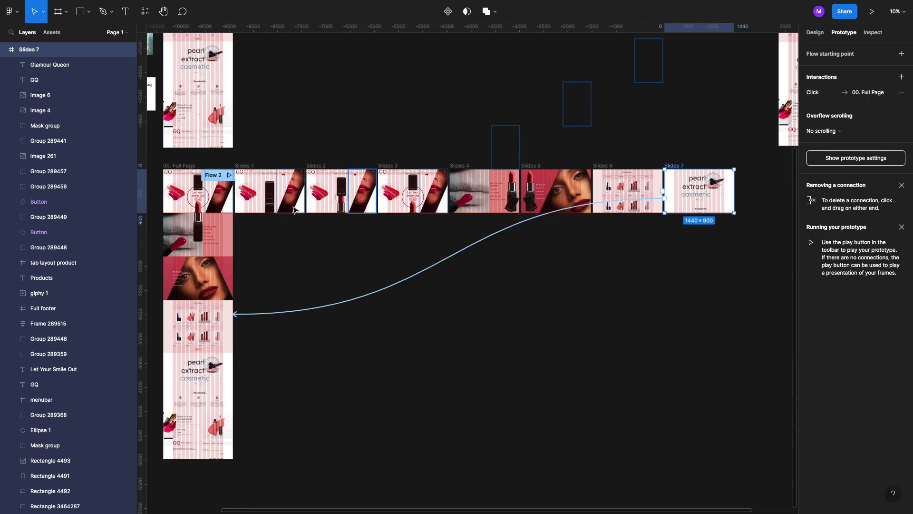
Bring the lipstick, its cap, and the cap's GQ and Glamour Queen lettering to the front in the 00. Full Page frame
{"action": "scroll", "coordinate": [289, 201], "scroll_direction": "up", "scroll_amount": 3}
{"action": "scroll", "coordinate": [288, 202], "scroll_direction": "up", "scroll_amount": 1}
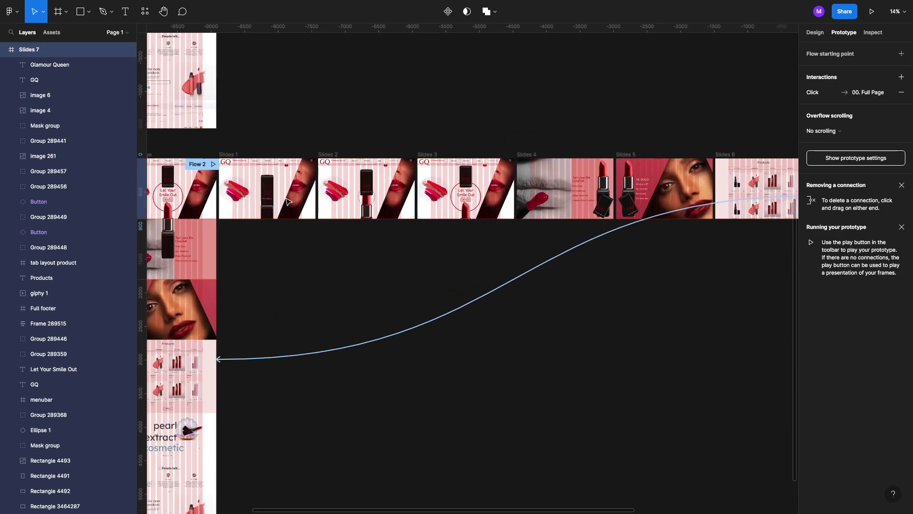
{"action": "scroll", "coordinate": [288, 202], "scroll_direction": "left", "scroll_amount": 4}
{"action": "scroll", "coordinate": [325, 187], "scroll_direction": "up", "scroll_amount": 2}
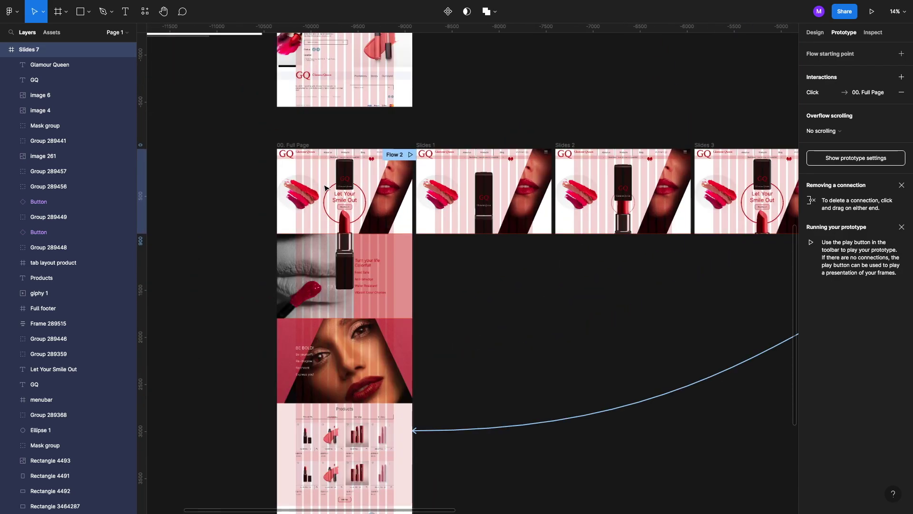
{"action": "scroll", "coordinate": [325, 187], "scroll_direction": "up", "scroll_amount": 4}
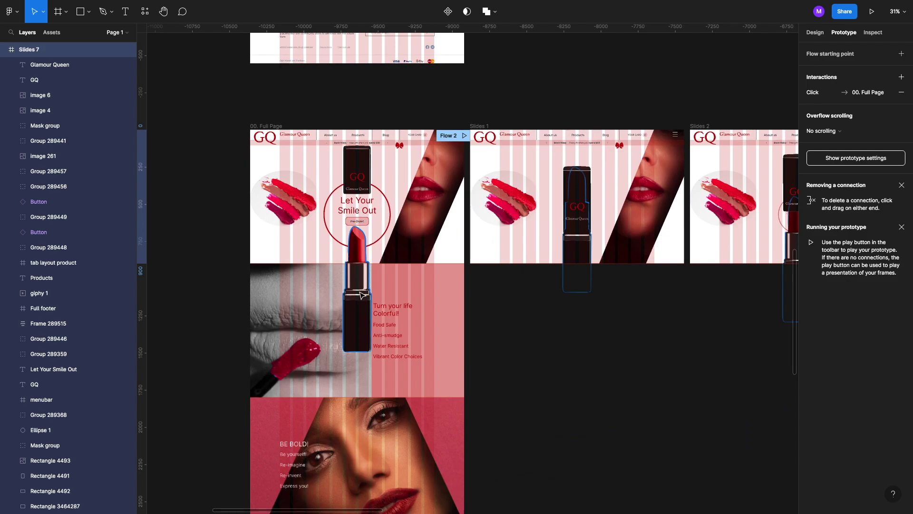
{"action": "left_click", "coordinate": [361, 193]}
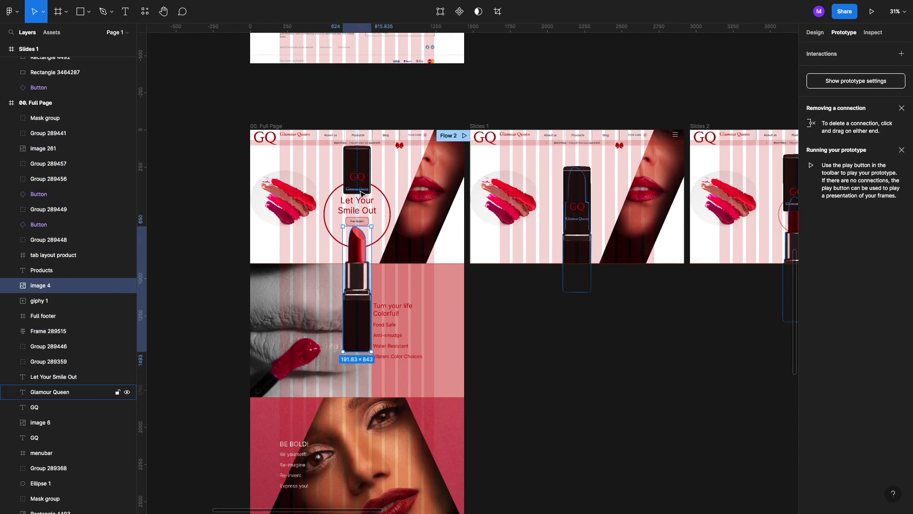
{"action": "left_click", "coordinate": [361, 193], "text": "shift"}
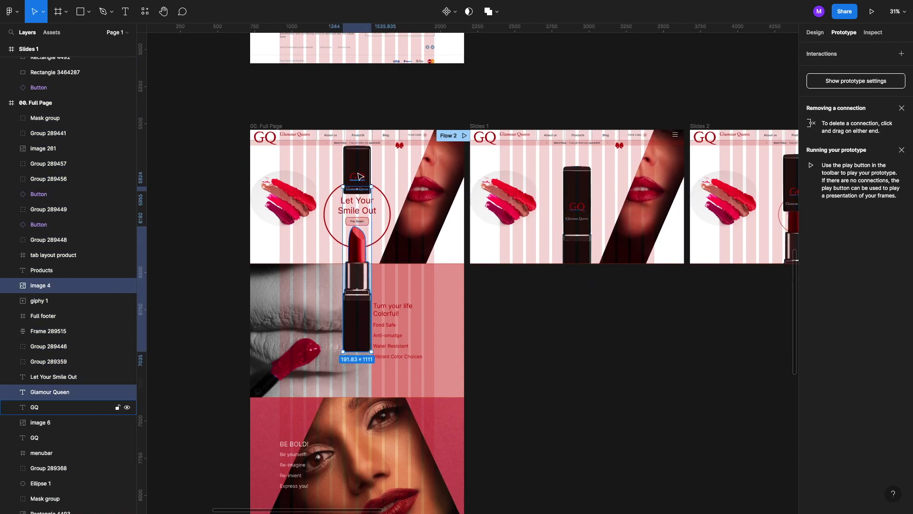
{"action": "left_click", "coordinate": [360, 176], "text": "shift"}
{"action": "left_click", "coordinate": [360, 160], "text": "shift"}
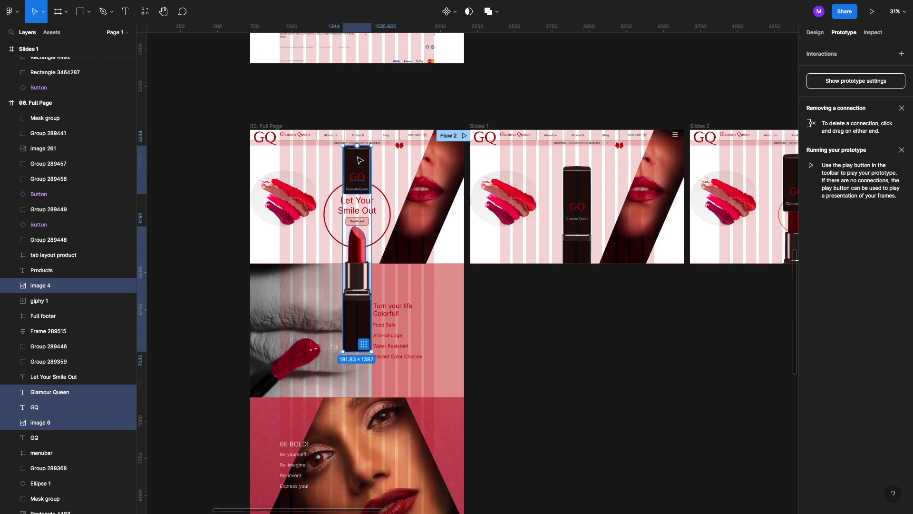
{"action": "key", "text": "ctrl+shift+bracketright"}
{"action": "scroll", "coordinate": [526, 346], "scroll_direction": "up", "scroll_amount": 2}
{"action": "scroll", "coordinate": [526, 342], "scroll_direction": "down", "scroll_amount": 5}
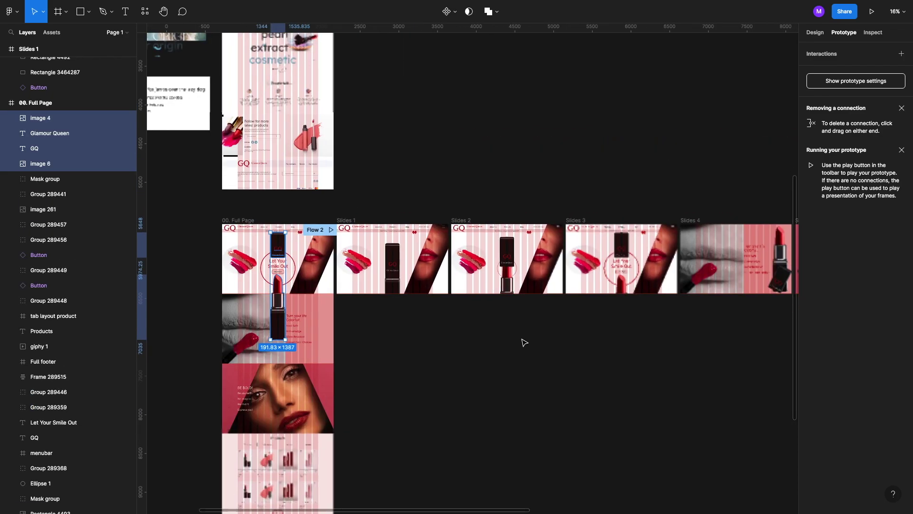
Extend the Slides 3 frame downward to a height of 2740 px to expose its lower sections
{"action": "scroll", "coordinate": [568, 291], "scroll_direction": "right", "scroll_amount": 1}
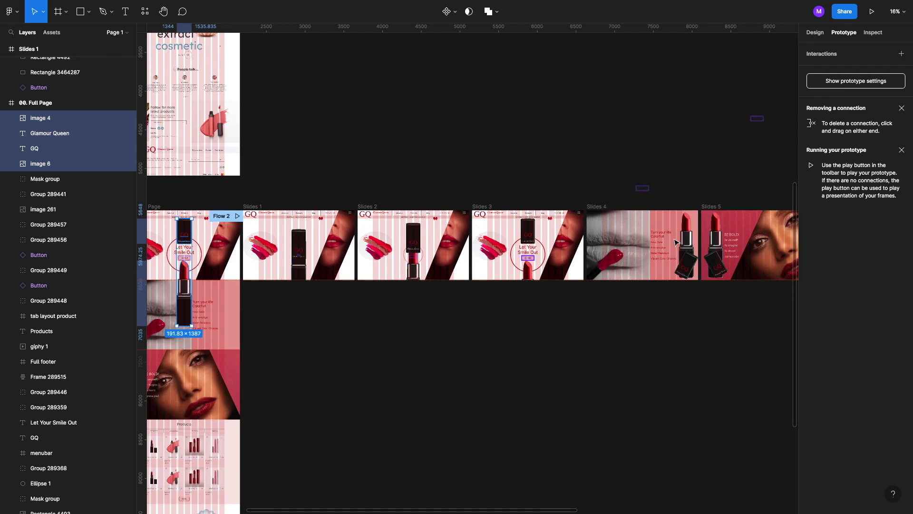
{"action": "scroll", "coordinate": [677, 243], "scroll_direction": "right", "scroll_amount": 1}
{"action": "scroll", "coordinate": [678, 243], "scroll_direction": "right", "scroll_amount": 3}
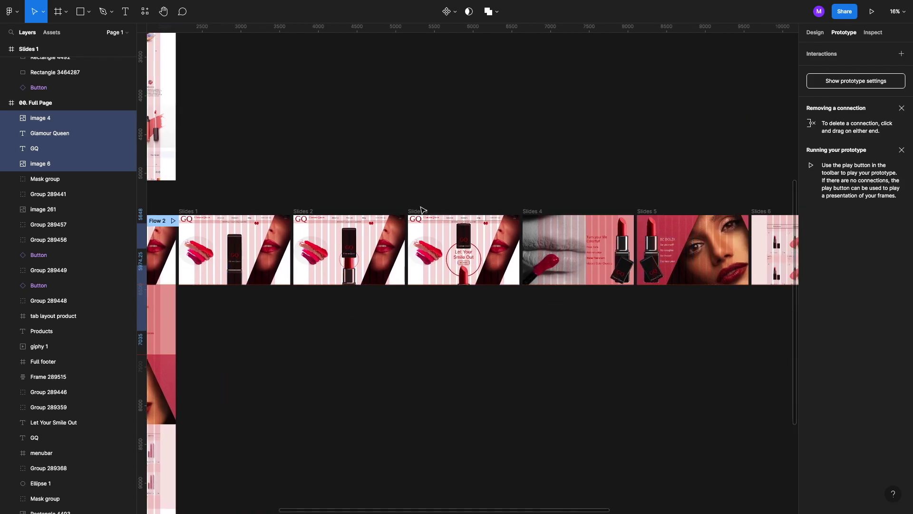
{"action": "left_click", "coordinate": [452, 284]}
{"action": "left_click_drag", "start_coordinate": [447, 404], "coordinate": [450, 427]}
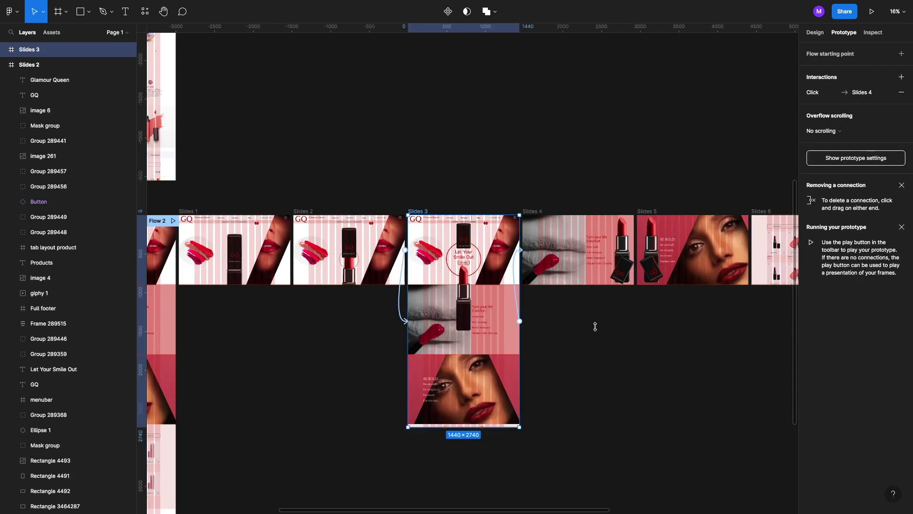
Move the "Turn your life Colorful!" text group and its pink panel in Slides 3 about 700 px right, past the frame's edge
{"action": "left_click", "coordinate": [482, 319]}
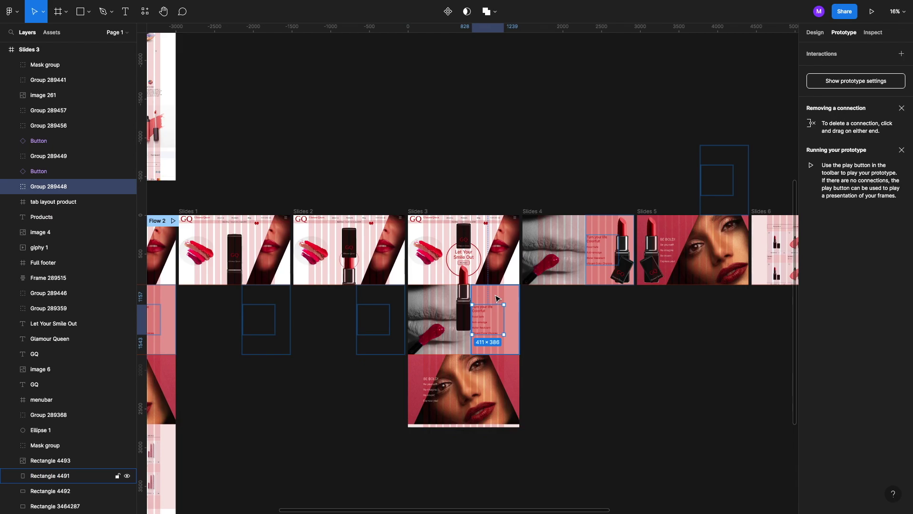
{"action": "left_click", "coordinate": [497, 298], "text": "shift"}
{"action": "scroll", "coordinate": [497, 298], "scroll_direction": "up", "scroll_amount": 5}
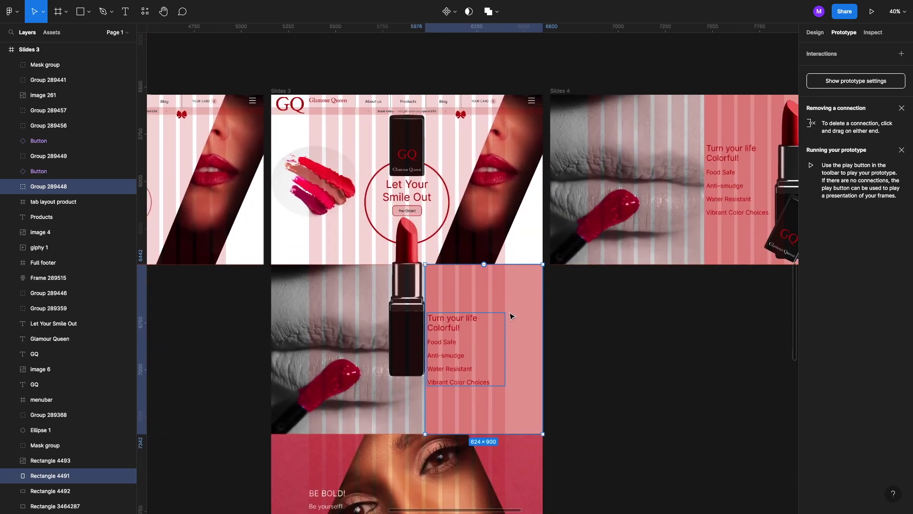
{"action": "key", "text": "shift+Right"}
{"action": "key", "text": "shift+Right"}
{"action": "key", "text": "shift+Right"}
{"action": "key", "text": "shift+Right"}
{"action": "key", "text": "shift+Right"}
{"action": "key", "text": "shift+Right"}
{"action": "key", "text": "shift+Right"}
{"action": "key", "text": "shift+Right"}
{"action": "key", "text": "shift+Right"}
{"action": "key", "text": "shift+Right"}
{"action": "key", "text": "shift+Right"}
{"action": "key", "text": "shift+Right"}
{"action": "key", "text": "shift+Right"}
{"action": "key", "text": "shift+Right"}
{"action": "key", "text": "shift+Right"}
{"action": "key", "text": "shift+Right"}
{"action": "key", "text": "shift+Right"}
{"action": "key", "text": "shift+Right"}
{"action": "key", "text": "shift+Right"}
{"action": "key", "text": "shift+Right"}
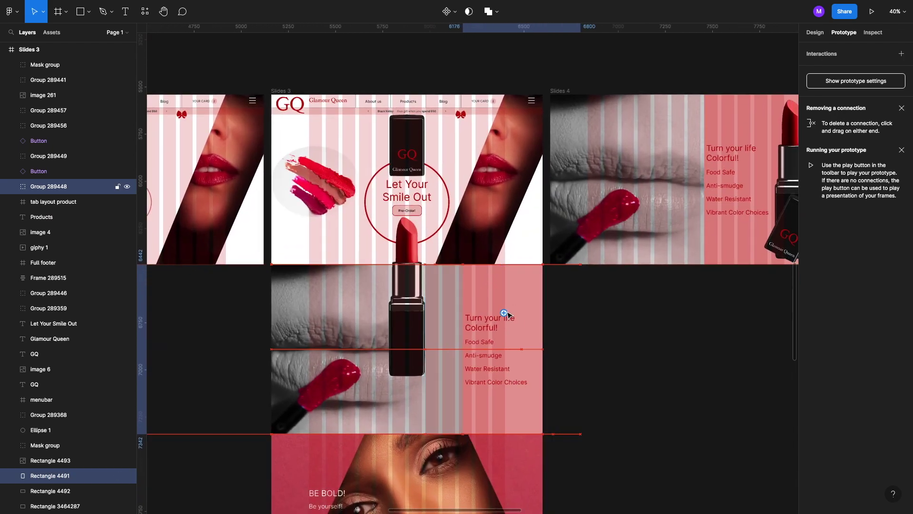
{"action": "key", "text": "shift+Right"}
{"action": "key", "text": "shift+Right"}
{"action": "key", "text": "shift+Right"}
{"action": "key", "text": "shift+Right"}
{"action": "key", "text": "shift+Right"}
{"action": "key", "text": "shift+Right"}
{"action": "key", "text": "shift+Right"}
{"action": "key", "text": "shift+Right"}
{"action": "key", "text": "shift+Right"}
{"action": "key", "text": "shift+Right"}
{"action": "key", "text": "shift+Right"}
{"action": "key", "text": "shift+Right"}
{"action": "key", "text": "shift+Right"}
{"action": "key", "text": "shift+Right"}
{"action": "key", "text": "shift+Right"}
{"action": "key", "text": "shift+Right"}
{"action": "key", "text": "shift+Right"}
{"action": "key", "text": "shift+Right"}
{"action": "key", "text": "shift+Right"}
{"action": "key", "text": "shift+Right"}
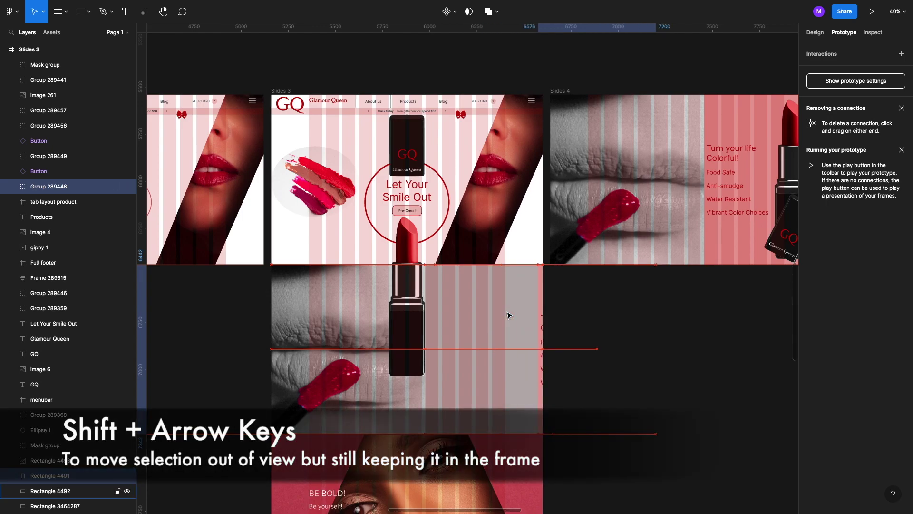
{"action": "key", "text": "shift+Right"}
{"action": "key", "text": "shift+Right"}
{"action": "key", "text": "shift+Right"}
{"action": "key", "text": "shift+Right"}
{"action": "key", "text": "shift+Right"}
{"action": "key", "text": "shift+Right"}
{"action": "key", "text": "shift+Right"}
{"action": "key", "text": "shift+Right"}
{"action": "key", "text": "shift+Right"}
{"action": "key", "text": "shift+Right"}
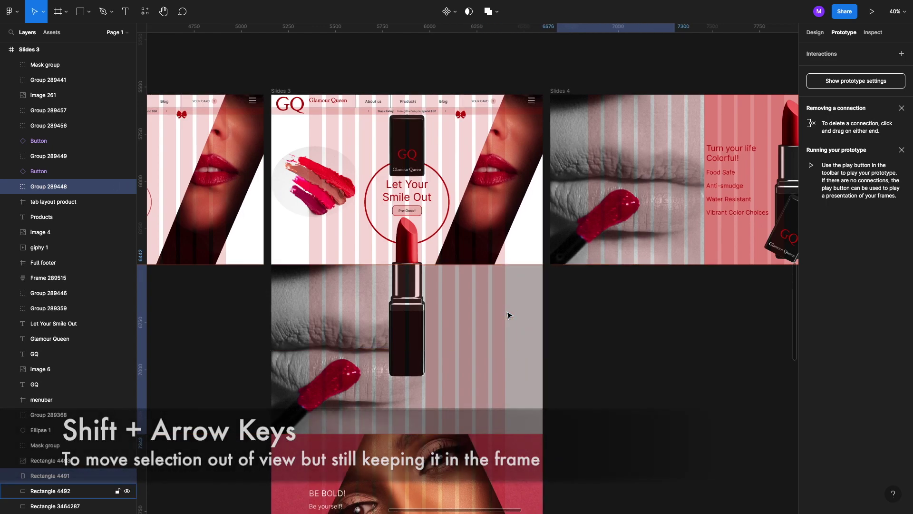
Widen the lips GIF in Slides 3 to 1440 px so it spans the whole frame
{"action": "left_click", "coordinate": [373, 378]}
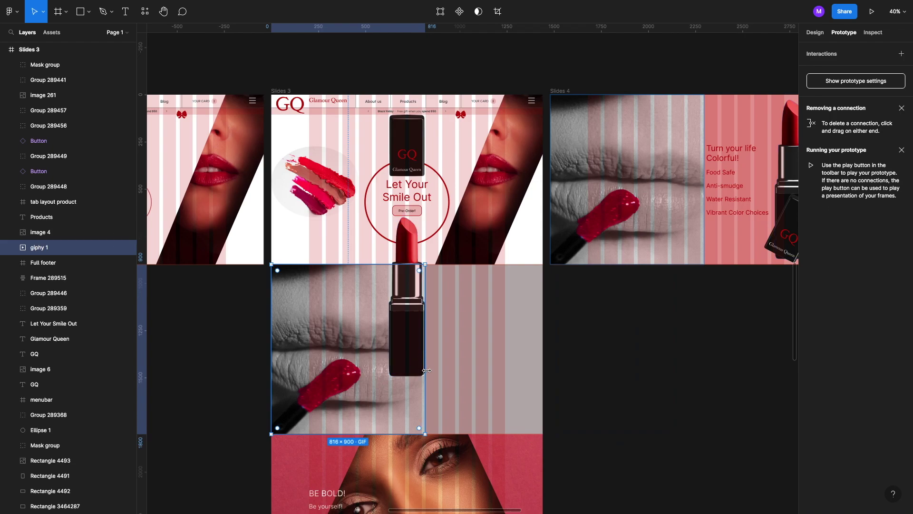
{"action": "left_click_drag", "start_coordinate": [481, 368], "coordinate": [543, 368]}
Set the Slides 3 frame's height to 900 px
{"action": "scroll", "coordinate": [542, 368], "scroll_direction": "down", "scroll_amount": 2}
{"action": "scroll", "coordinate": [504, 372], "scroll_direction": "down", "scroll_amount": 3}
{"action": "scroll", "coordinate": [500, 371], "scroll_direction": "down", "scroll_amount": 1}
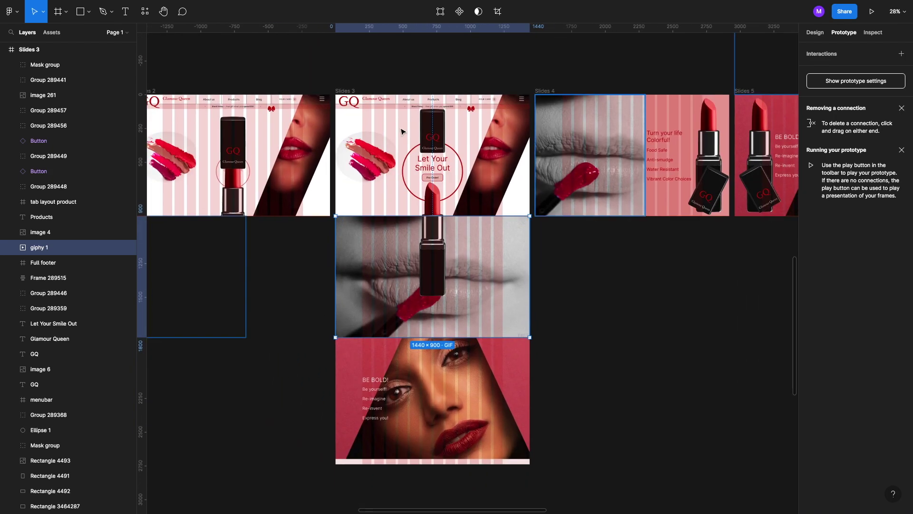
{"action": "left_click", "coordinate": [345, 91]}
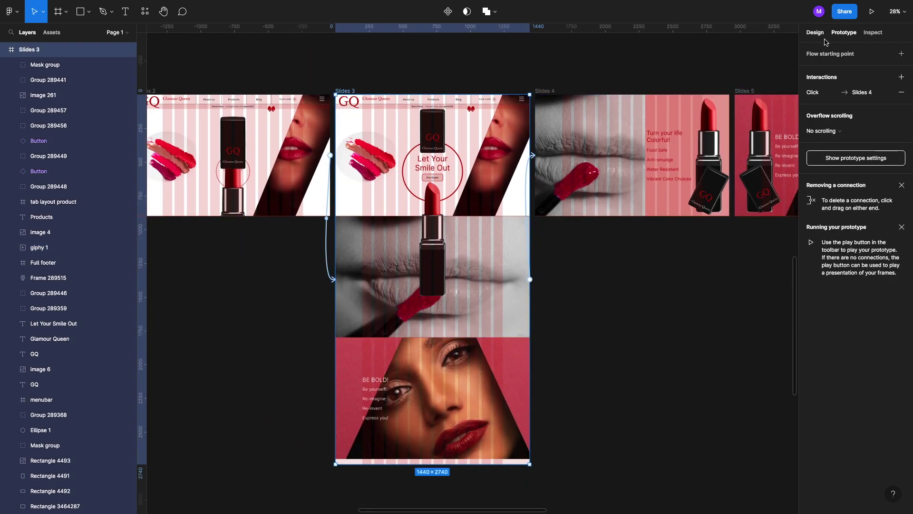
{"action": "left_click", "coordinate": [816, 32]}
{"action": "left_click_drag", "start_coordinate": [880, 105], "coordinate": [823, 109]}
{"action": "type", "text": "900"}
{"action": "key", "text": "Return"}
Extend the Slides 6 frame downward to a height of 1727 px
{"action": "scroll", "coordinate": [590, 142], "scroll_direction": "right", "scroll_amount": 2}
{"action": "scroll", "coordinate": [589, 141], "scroll_direction": "right", "scroll_amount": 5}
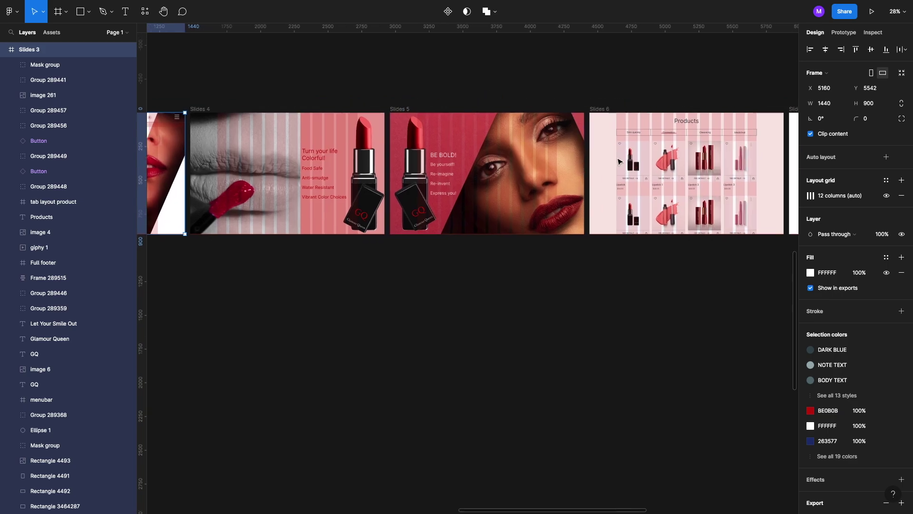
{"action": "left_click", "coordinate": [621, 206]}
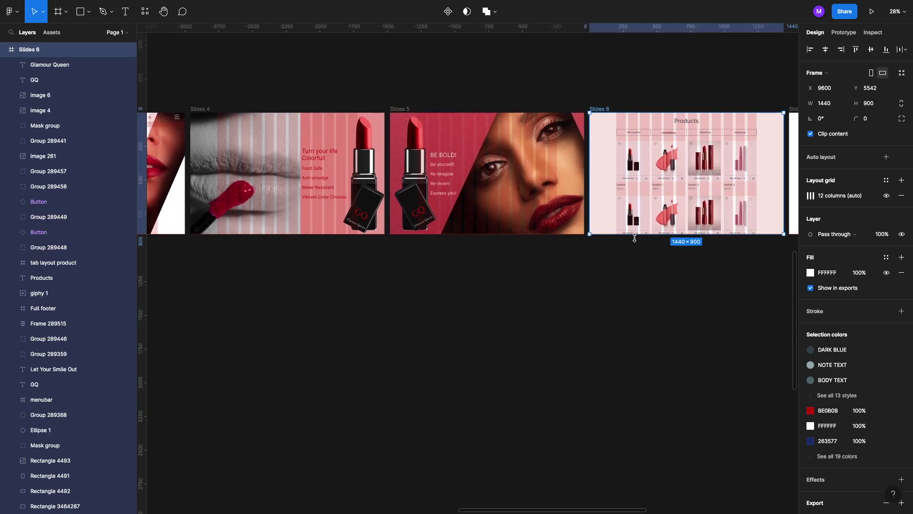
{"action": "left_click_drag", "start_coordinate": [635, 238], "coordinate": [639, 346]}
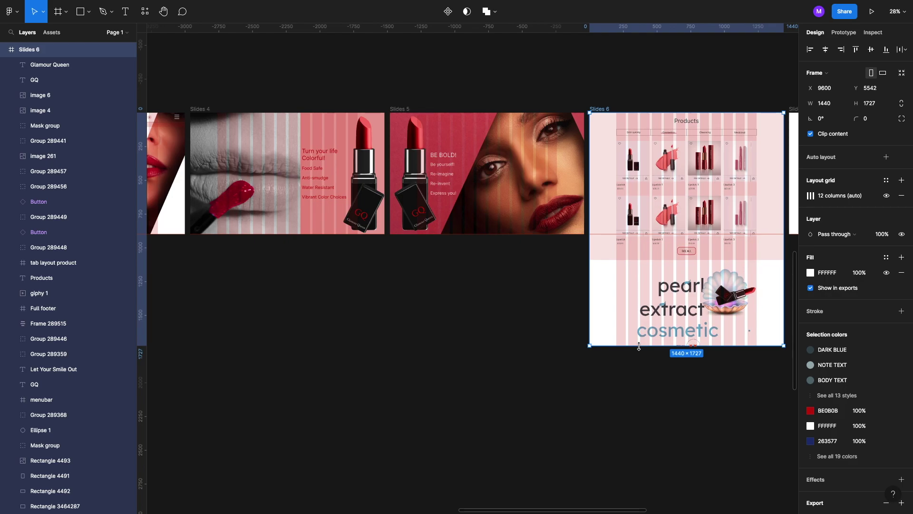
Shift all contents of Slides 6 down until the BE BOLD! portrait section lines up with the frame's upper edge
{"action": "key", "text": "Return"}
{"action": "key", "text": "shift+Down"}
{"action": "key", "text": "shift+Down"}
{"action": "key", "text": "shift+Down"}
{"action": "key", "text": "shift+Down"}
{"action": "key", "text": "shift+Down"}
{"action": "key", "text": "shift+Down"}
{"action": "key", "text": "shift+Down"}
{"action": "key", "text": "shift+Down"}
{"action": "key", "text": "shift+Down"}
{"action": "key", "text": "shift+Down"}
{"action": "key", "text": "shift+Down"}
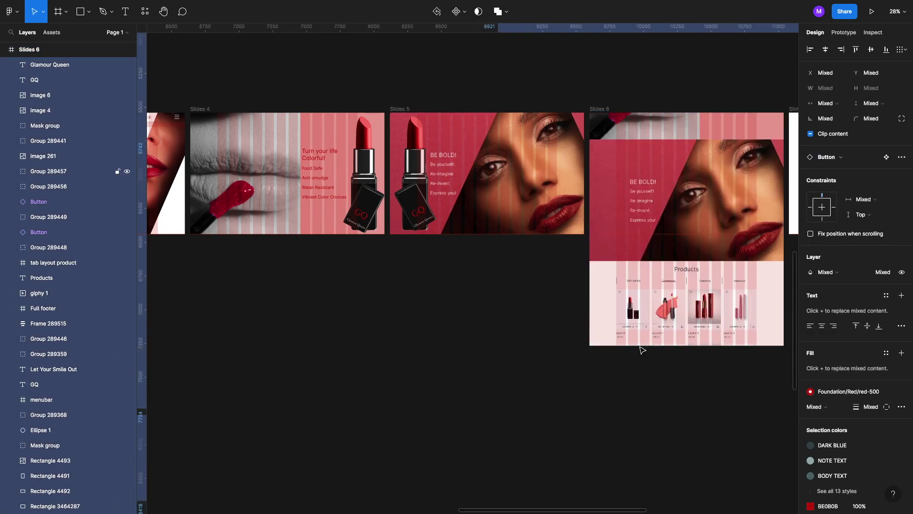
{"action": "key", "text": "shift+Down"}
{"action": "key", "text": "shift+Down"}
{"action": "key", "text": "shift+Up"}
{"action": "key", "text": "shift+Up"}
{"action": "key", "text": "shift+Up"}
{"action": "key", "text": "shift+Up"}
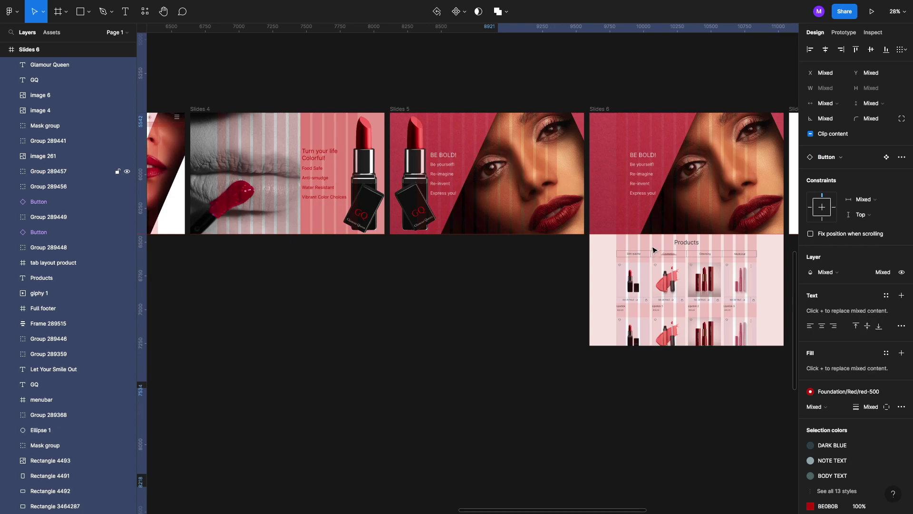
Move the portrait image in Slides 6 about 300 px left and place the BE BOLD! text group at X 205, Y 0
{"action": "left_click", "coordinate": [646, 222]}
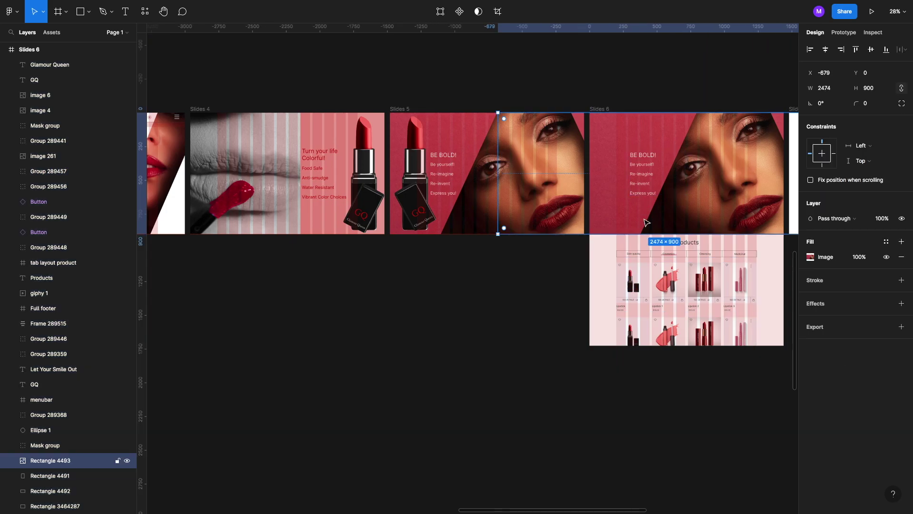
{"action": "key", "text": "Escape"}
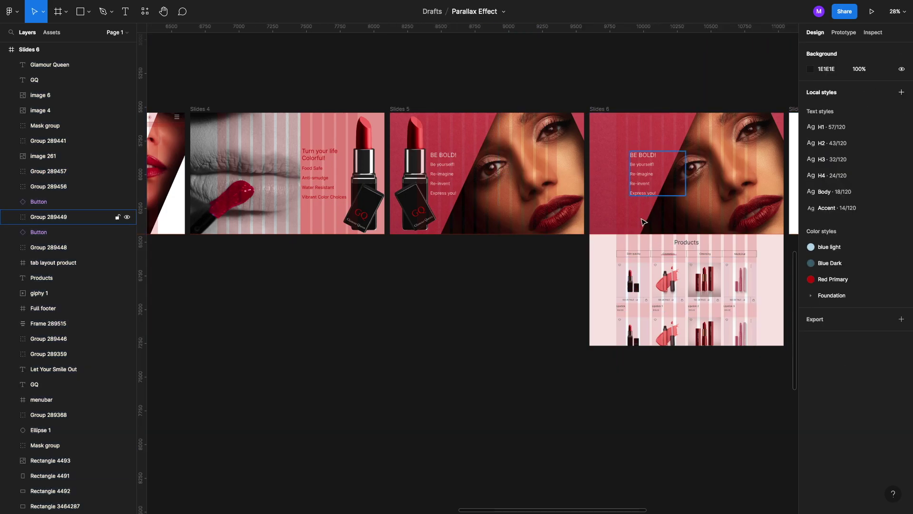
{"action": "left_click", "coordinate": [645, 185]}
{"action": "left_click", "coordinate": [644, 185], "text": "shift"}
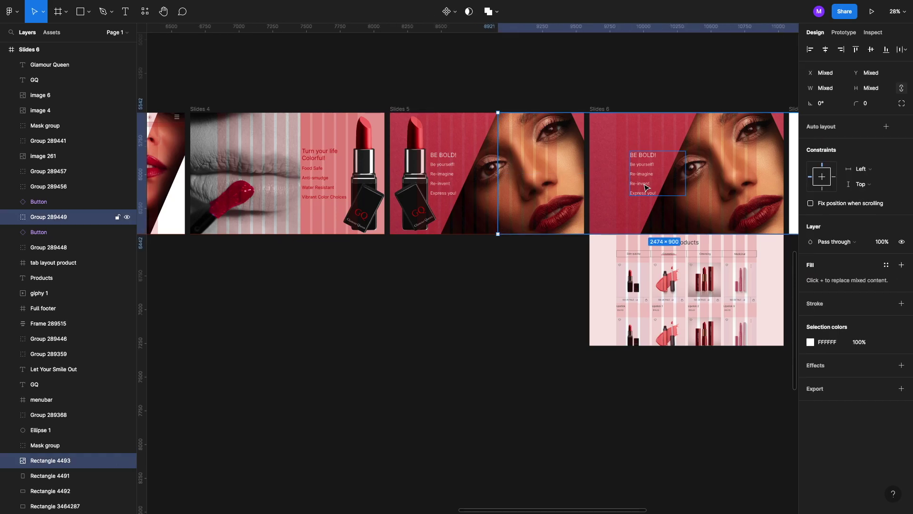
{"action": "key", "text": "shift+Left"}
{"action": "key", "text": "shift+Left"}
{"action": "key", "text": "shift+Left"}
{"action": "key", "text": "shift+Left"}
{"action": "key", "text": "shift+Left"}
{"action": "key", "text": "shift+Left"}
{"action": "key", "text": "shift+Left"}
{"action": "key", "text": "shift+Left"}
{"action": "key", "text": "shift+Left"}
{"action": "key", "text": "shift+Left"}
{"action": "key", "text": "shift+Left"}
{"action": "key", "text": "shift+Left"}
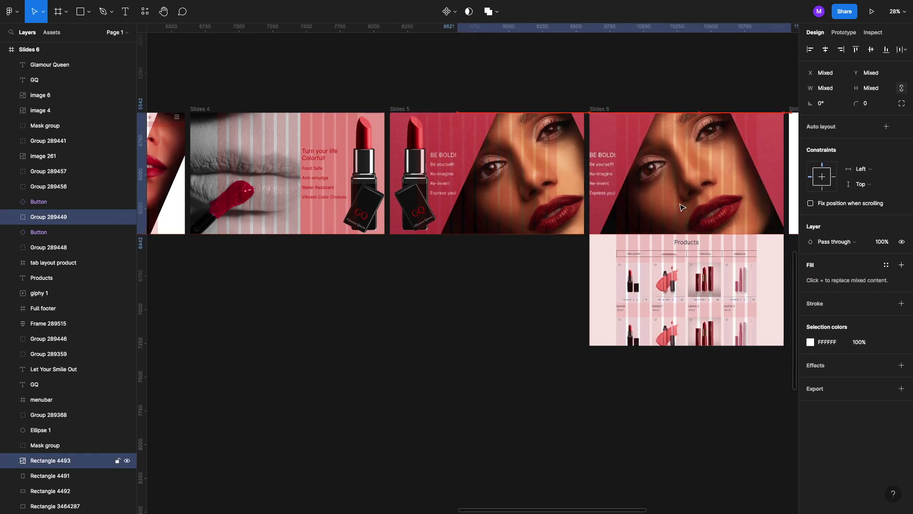
{"action": "left_click", "coordinate": [603, 167]}
{"action": "left_click_drag", "start_coordinate": [622, 155], "coordinate": [629, 131]}
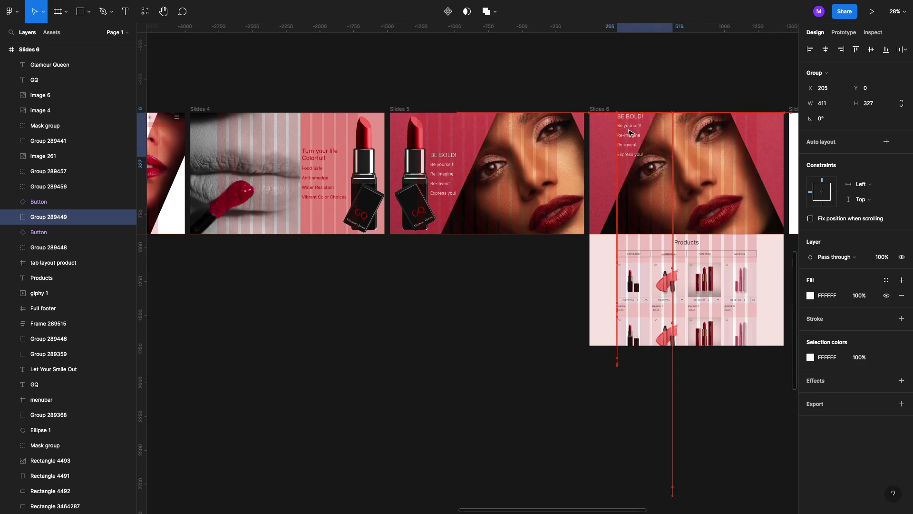
Shift all contents of Slides 6 up until the Products section starts at the frame's upper edge
{"action": "left_click", "coordinate": [605, 110]}
{"action": "key", "text": "Return"}
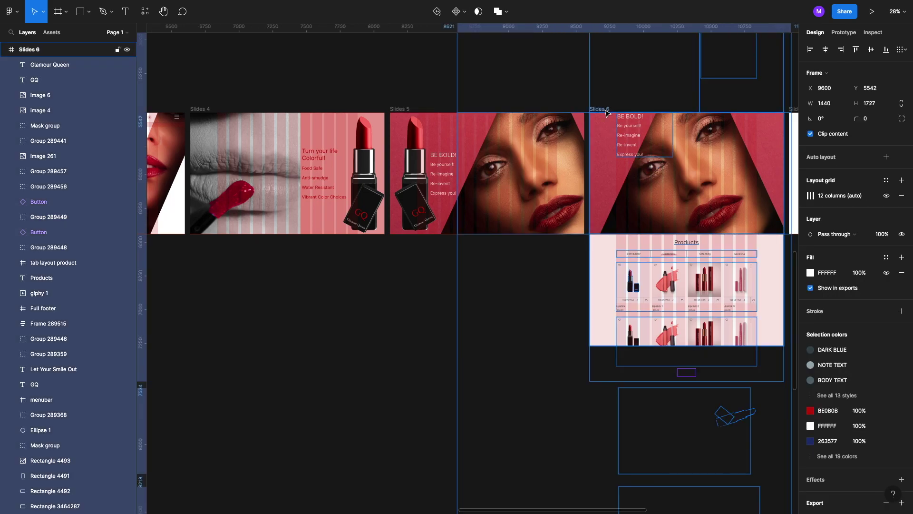
{"action": "key", "text": "shift+Up"}
{"action": "key", "text": "shift+Up"}
{"action": "key", "text": "shift+Up"}
{"action": "key", "text": "shift+Up"}
{"action": "key", "text": "shift+Up"}
{"action": "key", "text": "shift+Up"}
{"action": "key", "text": "shift+Up"}
{"action": "key", "text": "shift+Up"}
{"action": "key", "text": "shift+Up"}
{"action": "key", "text": "shift+Up"}
{"action": "key", "text": "shift+Up"}
{"action": "key", "text": "shift+Up"}
{"action": "key", "text": "shift+Up"}
{"action": "key", "text": "shift+Up"}
{"action": "key", "text": "shift+Up"}
{"action": "key", "text": "shift+Up"}
{"action": "key", "text": "shift+Up"}
{"action": "key", "text": "shift+Up"}
{"action": "key", "text": "shift+Up"}
{"action": "key", "text": "shift+Up"}
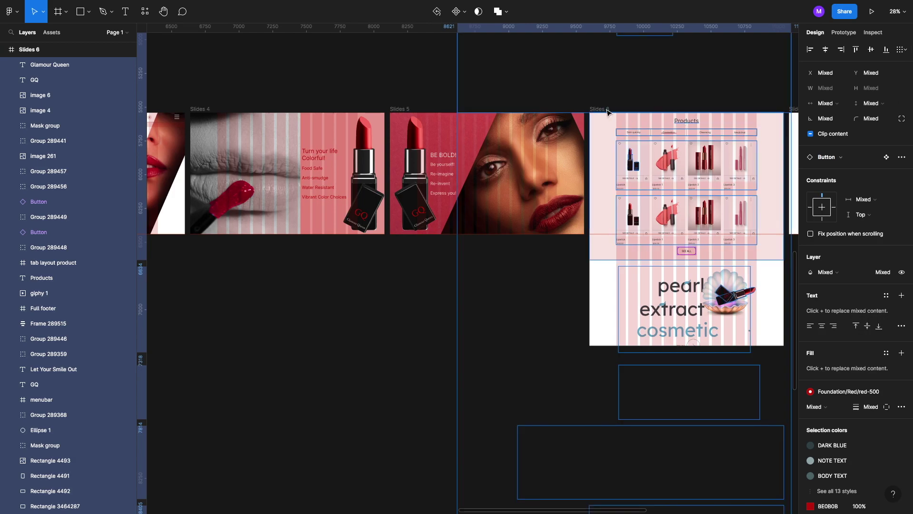
Set the Slides 6 frame's height to 900 px
{"action": "left_click", "coordinate": [611, 109]}
{"action": "left_click", "coordinate": [867, 104]}
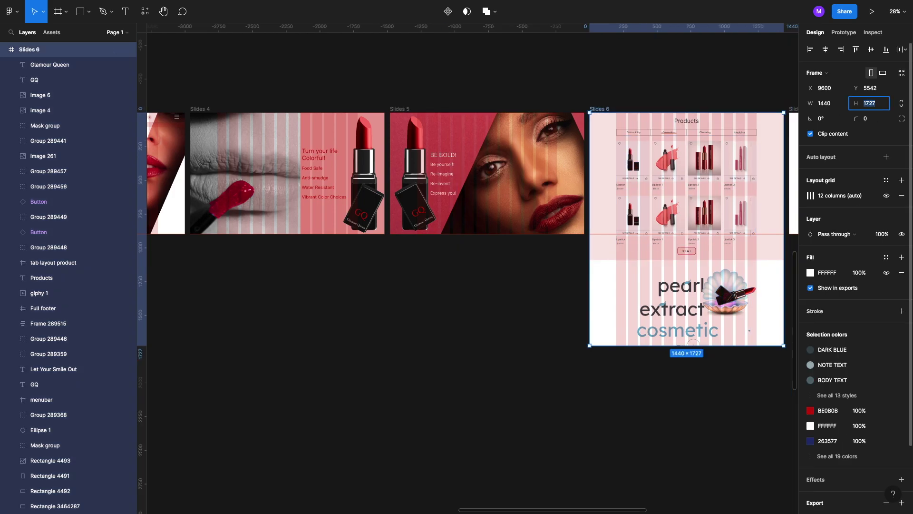
{"action": "type", "text": "900"}
{"action": "key", "text": "Return"}
Switch to the presentation of the Parallax Effect file and restart the Flow 2 prototype
{"action": "scroll", "coordinate": [765, 98], "scroll_direction": "right", "scroll_amount": 3}
{"action": "scroll", "coordinate": [764, 98], "scroll_direction": "down", "scroll_amount": 5}
{"action": "scroll", "coordinate": [765, 98], "scroll_direction": "down", "scroll_amount": 1}
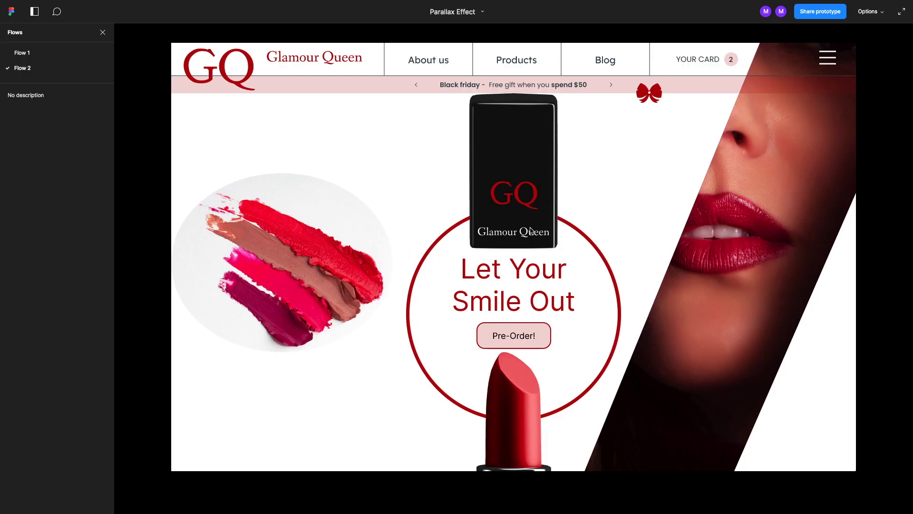
{"action": "key", "text": "r"}
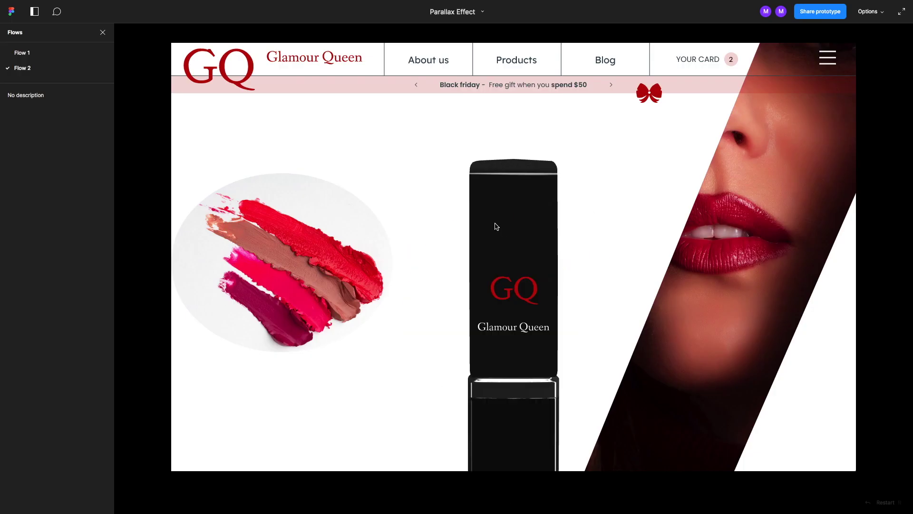